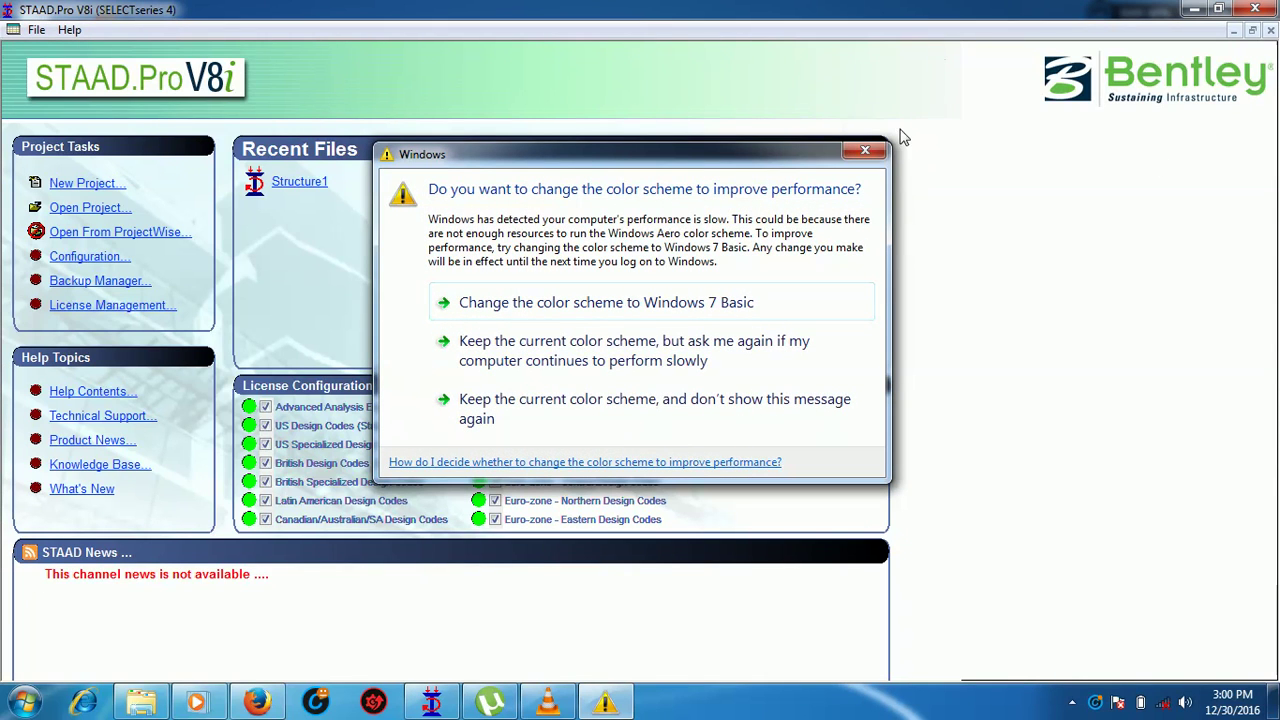
Step: Create a new Space project named Structure2 in meters and kilonewtons, overwriting the existing file and starting with Add Beam
{"action": "left_click", "coordinate": [865, 150]}
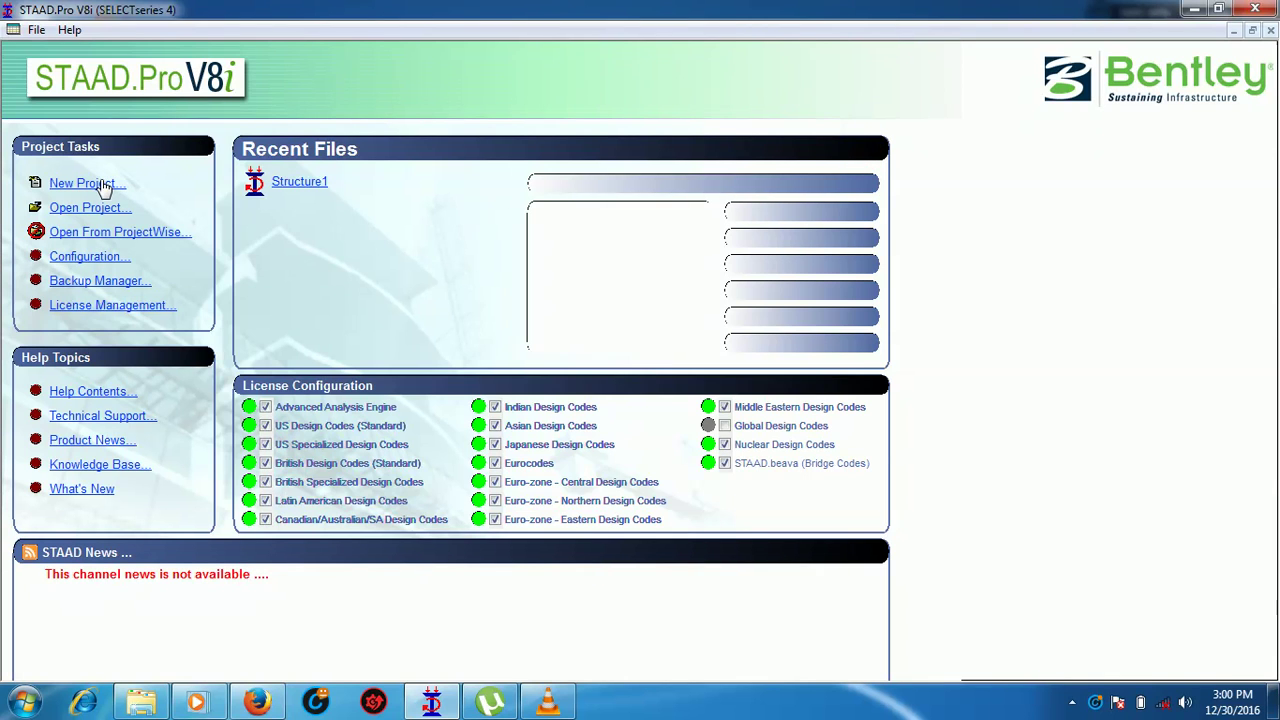
{"action": "left_click", "coordinate": [305, 188]}
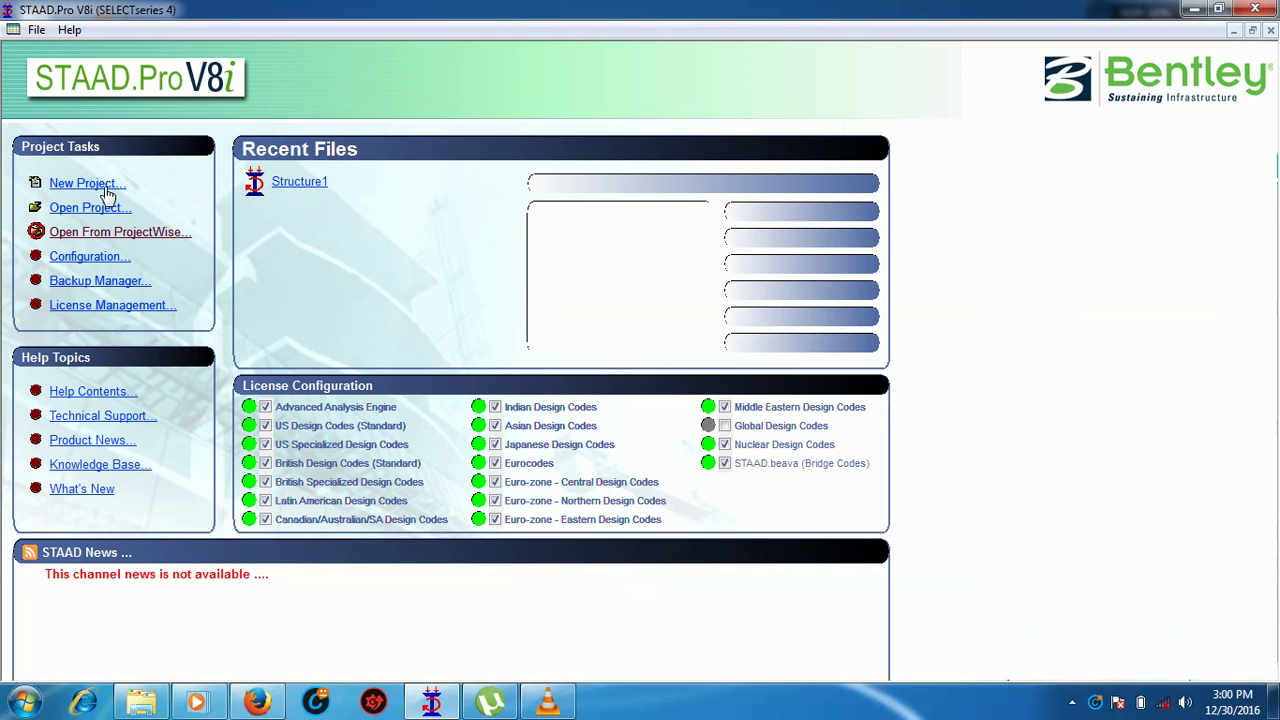
{"action": "left_click", "coordinate": [105, 186]}
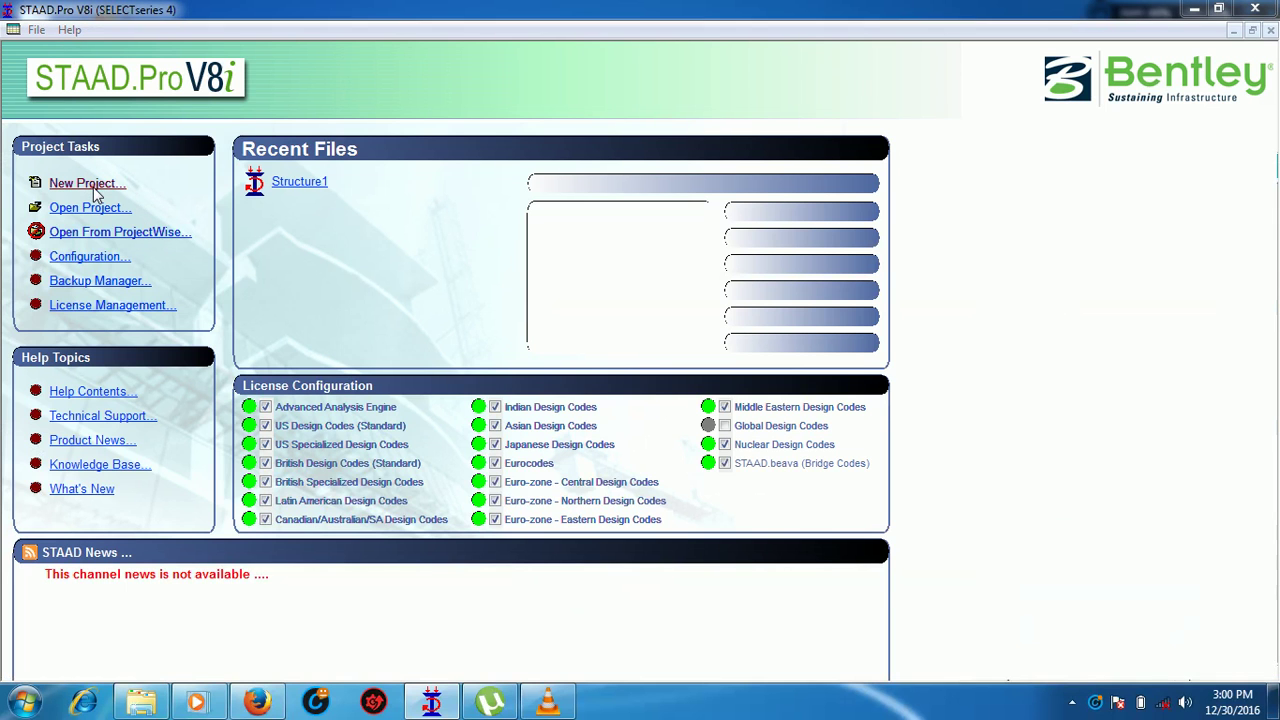
{"action": "left_click", "coordinate": [452, 205]}
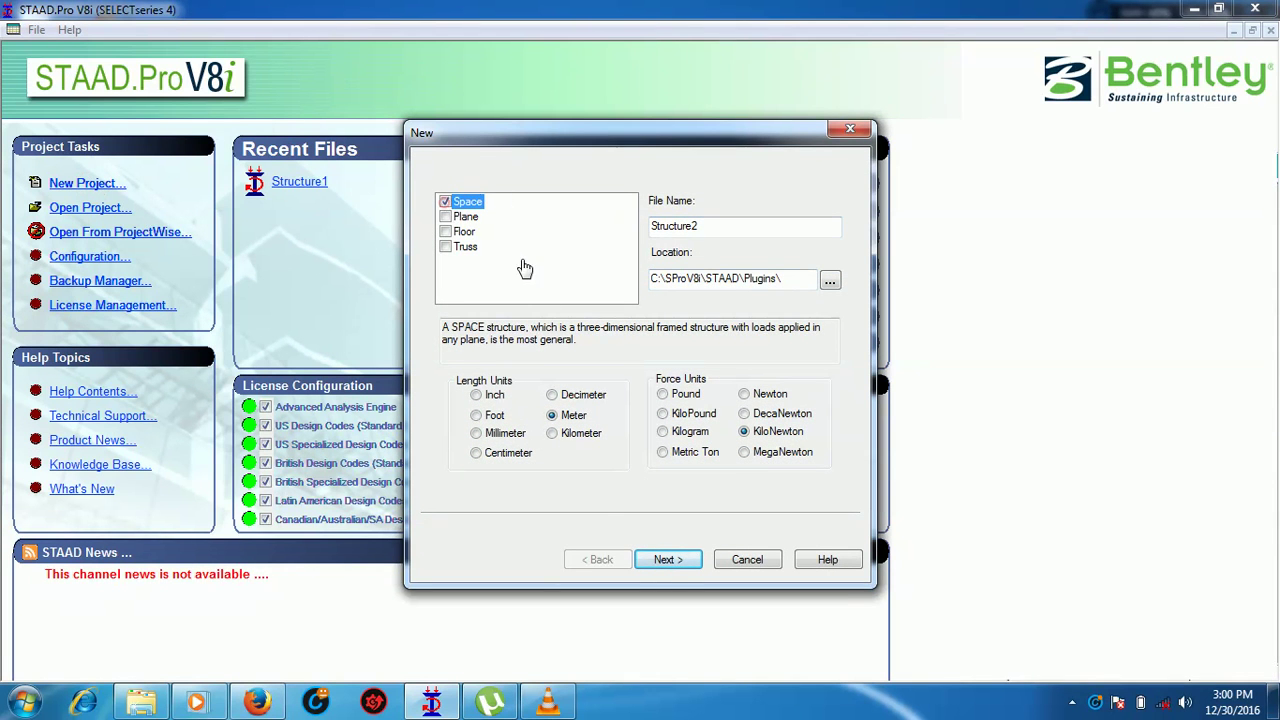
{"action": "left_click", "coordinate": [666, 559]}
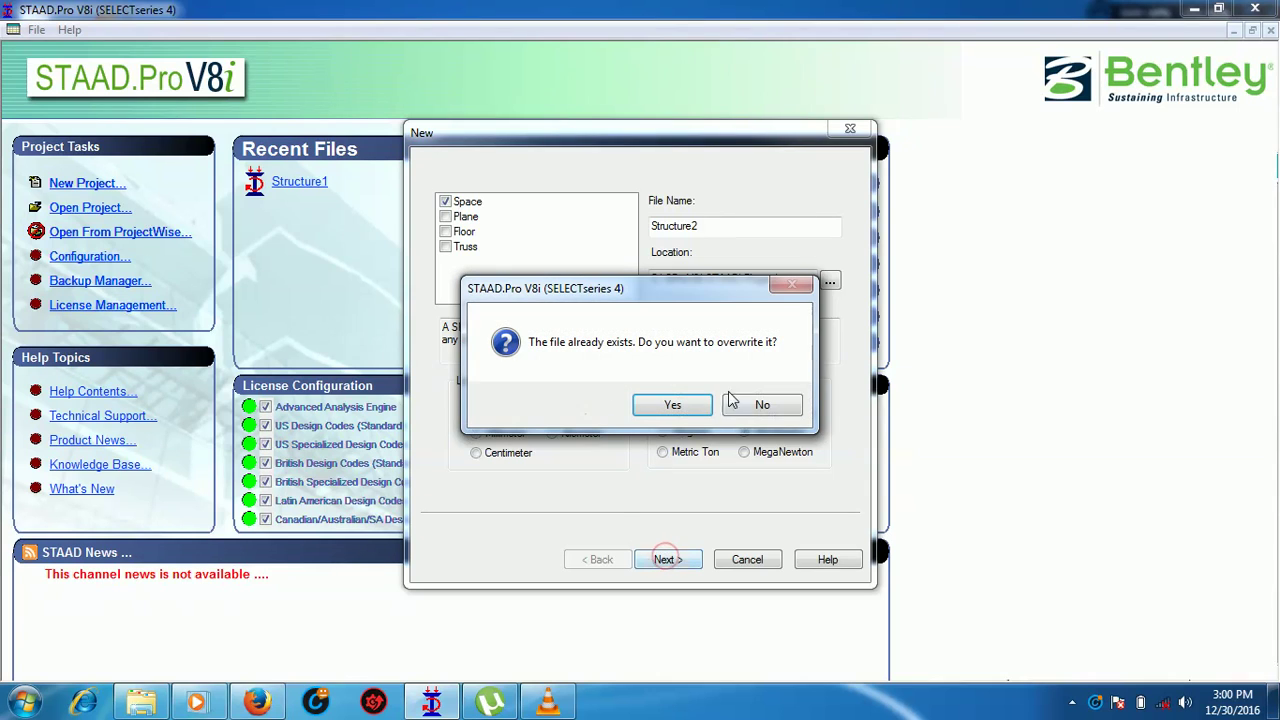
{"action": "left_click", "coordinate": [687, 400]}
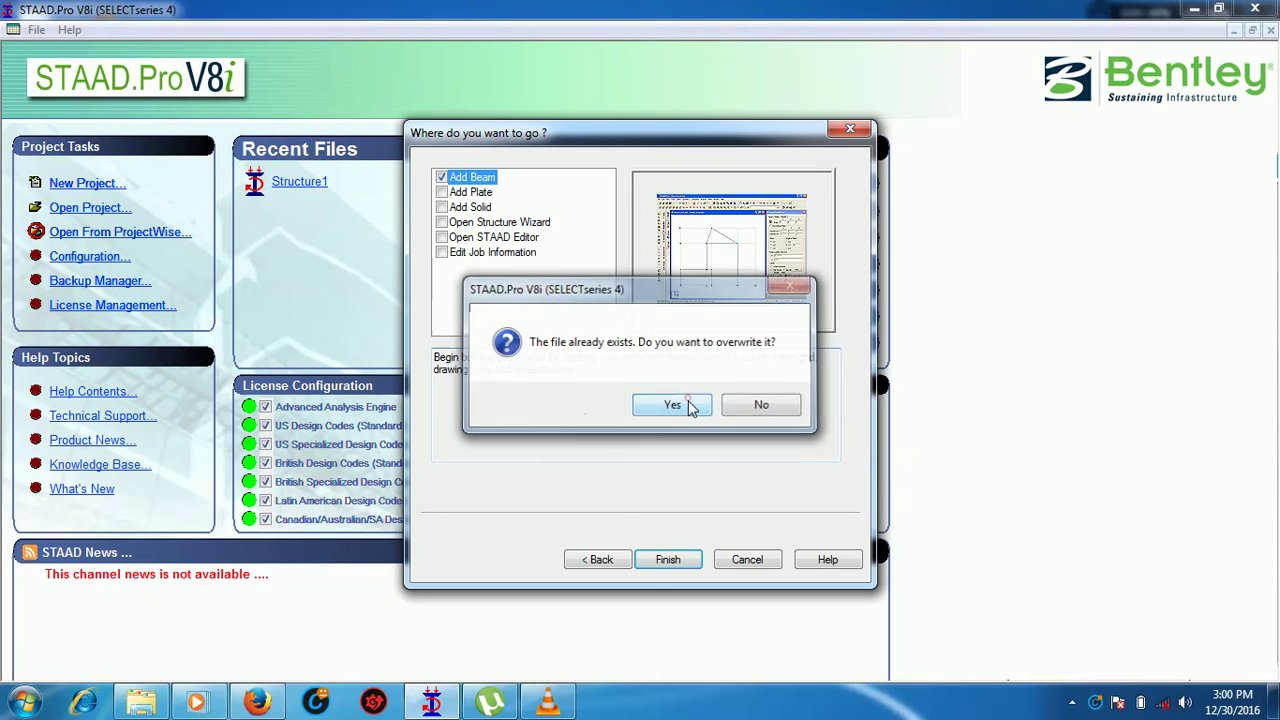
{"action": "left_click", "coordinate": [660, 563]}
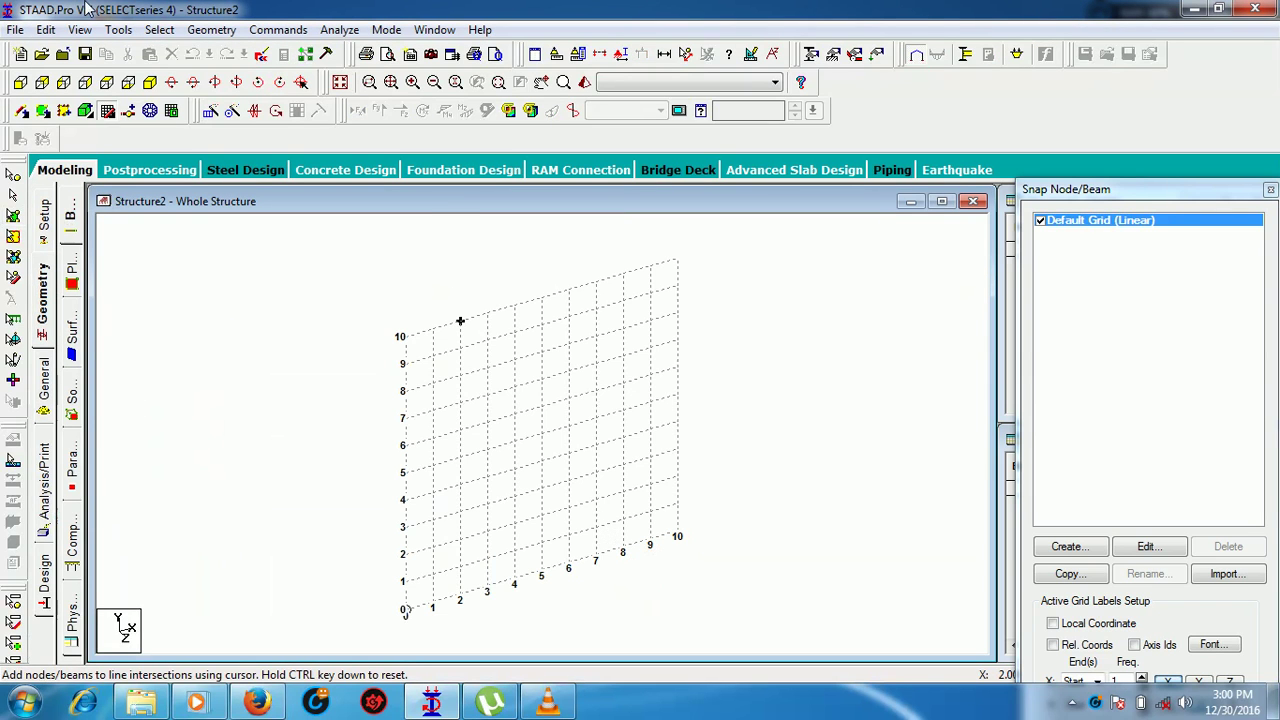
Step: Generate a Bay Frame from the Frame Models in the Structure Wizard, keeping its default parameters
{"action": "left_click", "coordinate": [211, 29]}
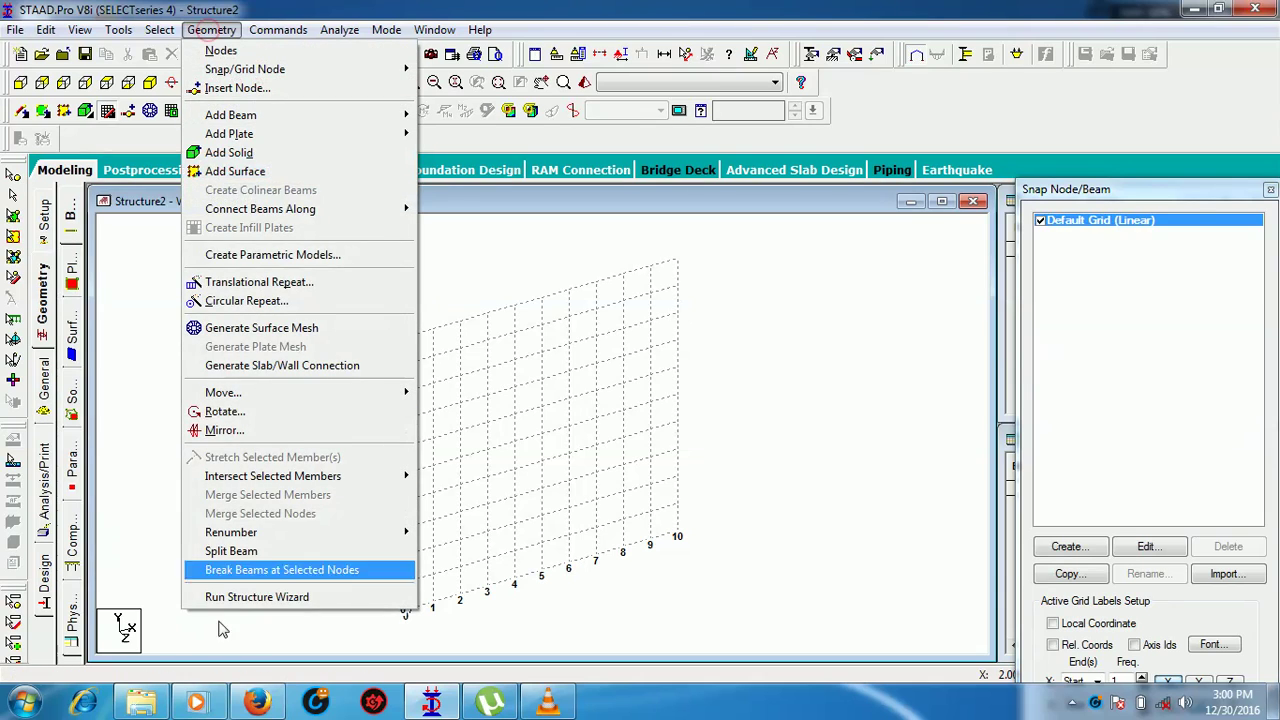
{"action": "left_click", "coordinate": [268, 597]}
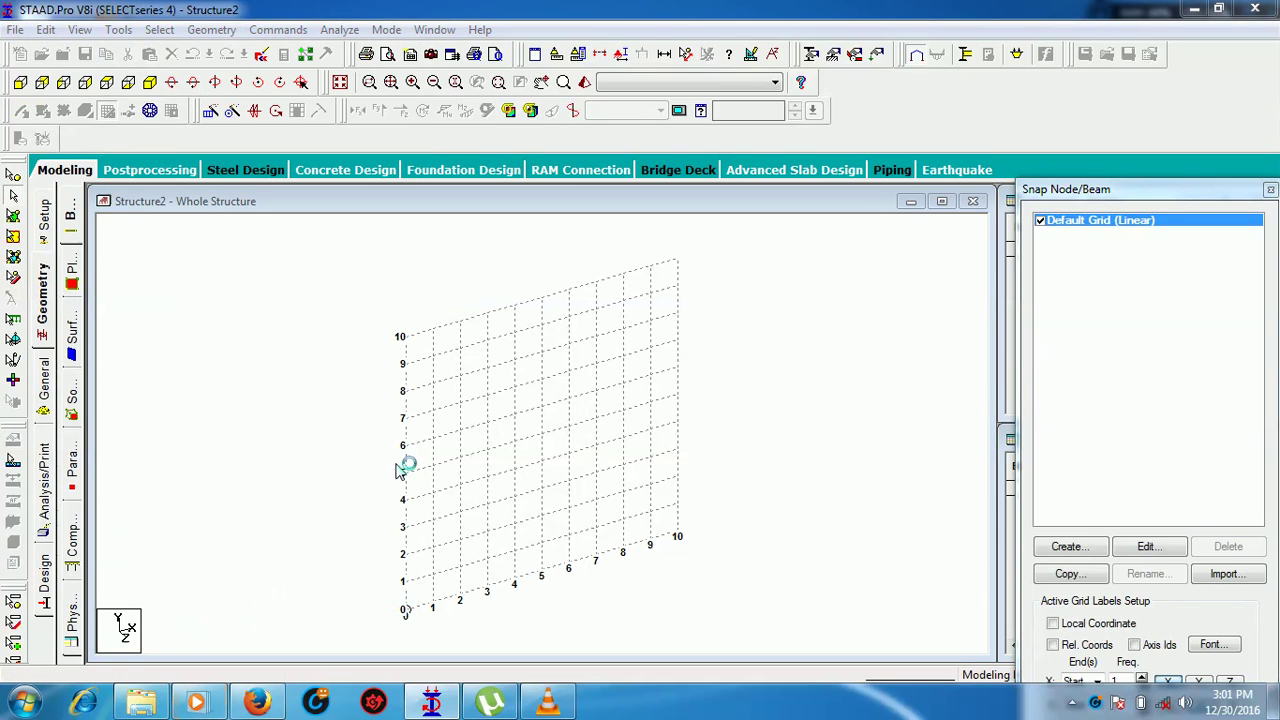
{"action": "left_click", "coordinate": [216, 236]}
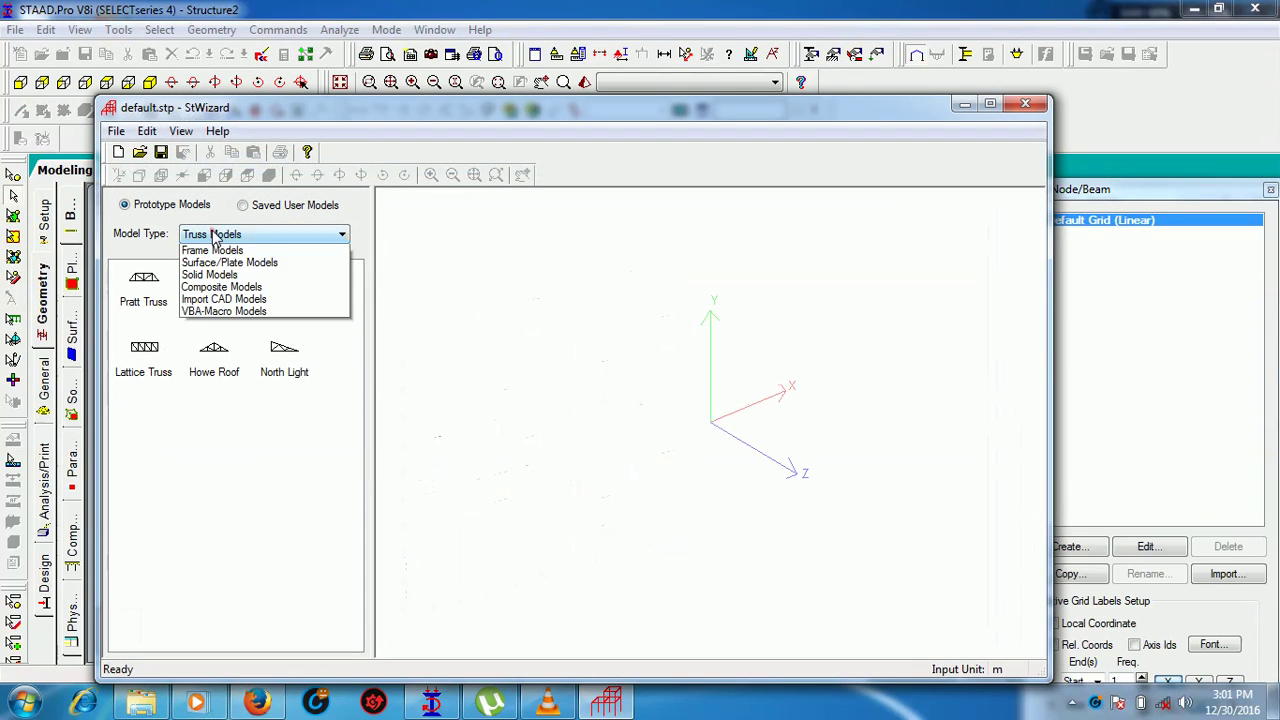
{"action": "left_click", "coordinate": [212, 263]}
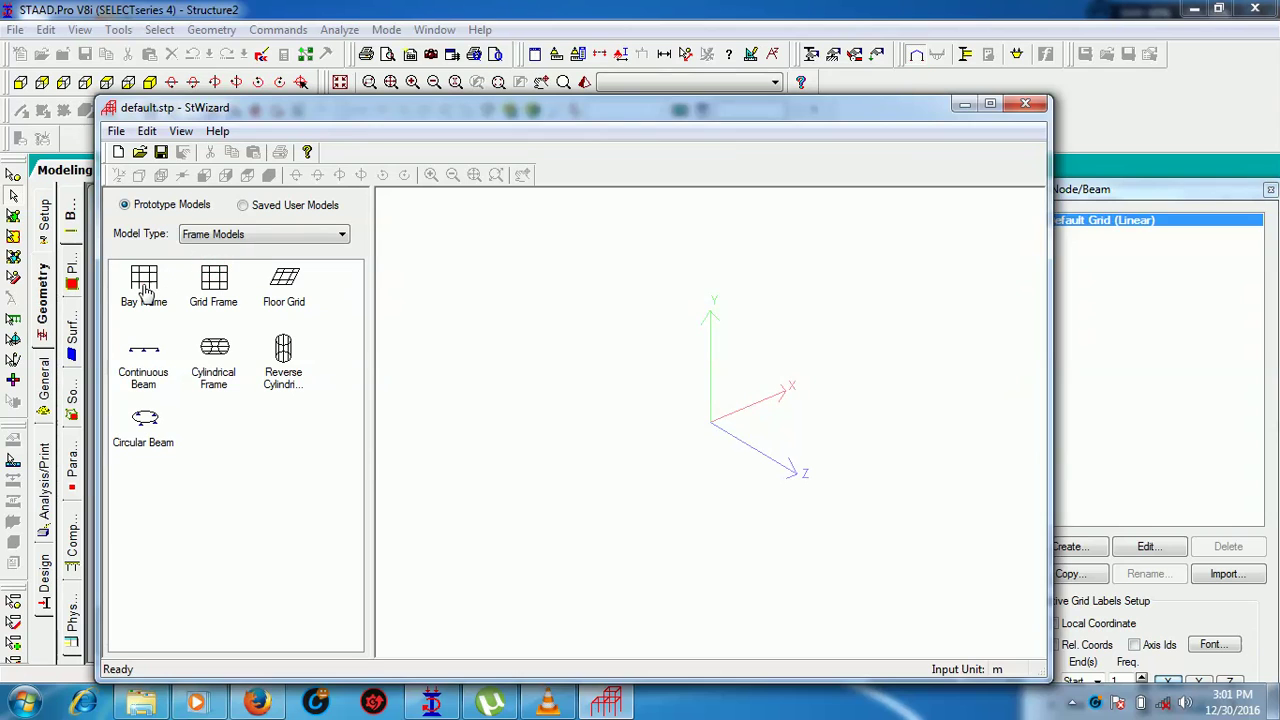
{"action": "double_click", "coordinate": [143, 280]}
{"action": "left_click", "coordinate": [730, 410]}
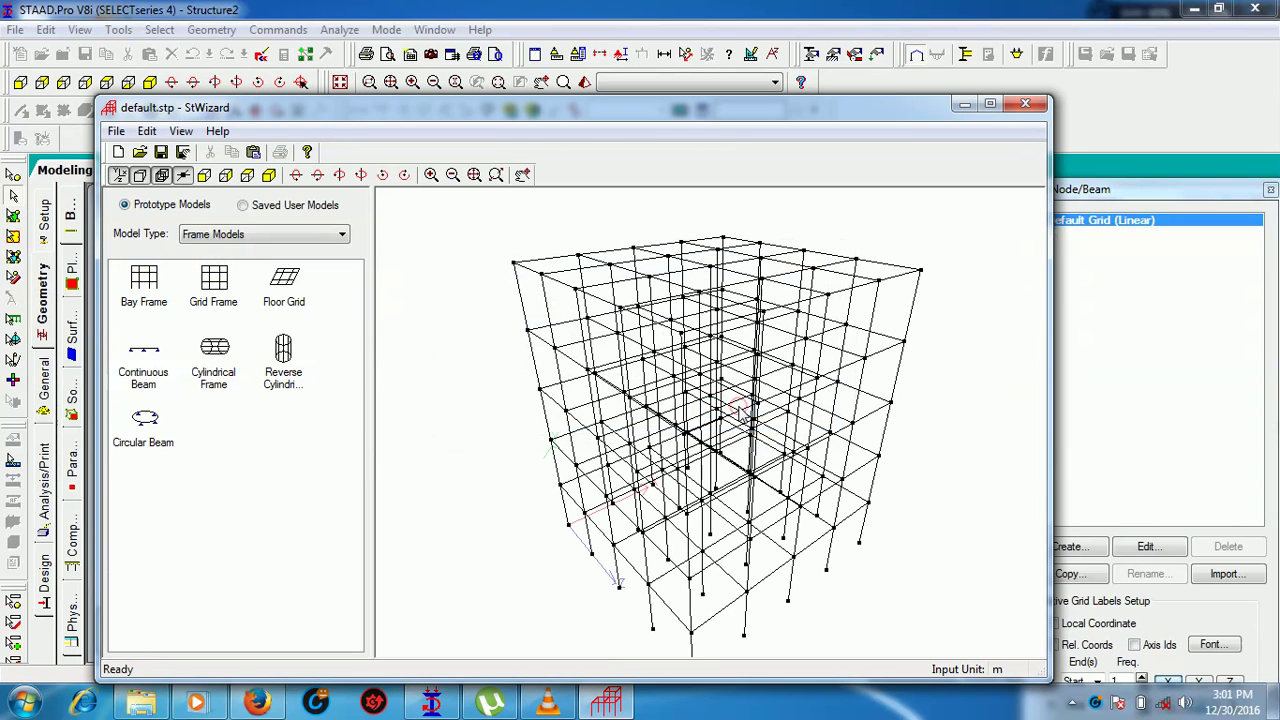
Step: Transfer the bay frame prototype into the model with X, Y and Z offsets of 0 m, and turn off the snap grid
{"action": "left_click", "coordinate": [1025, 103]}
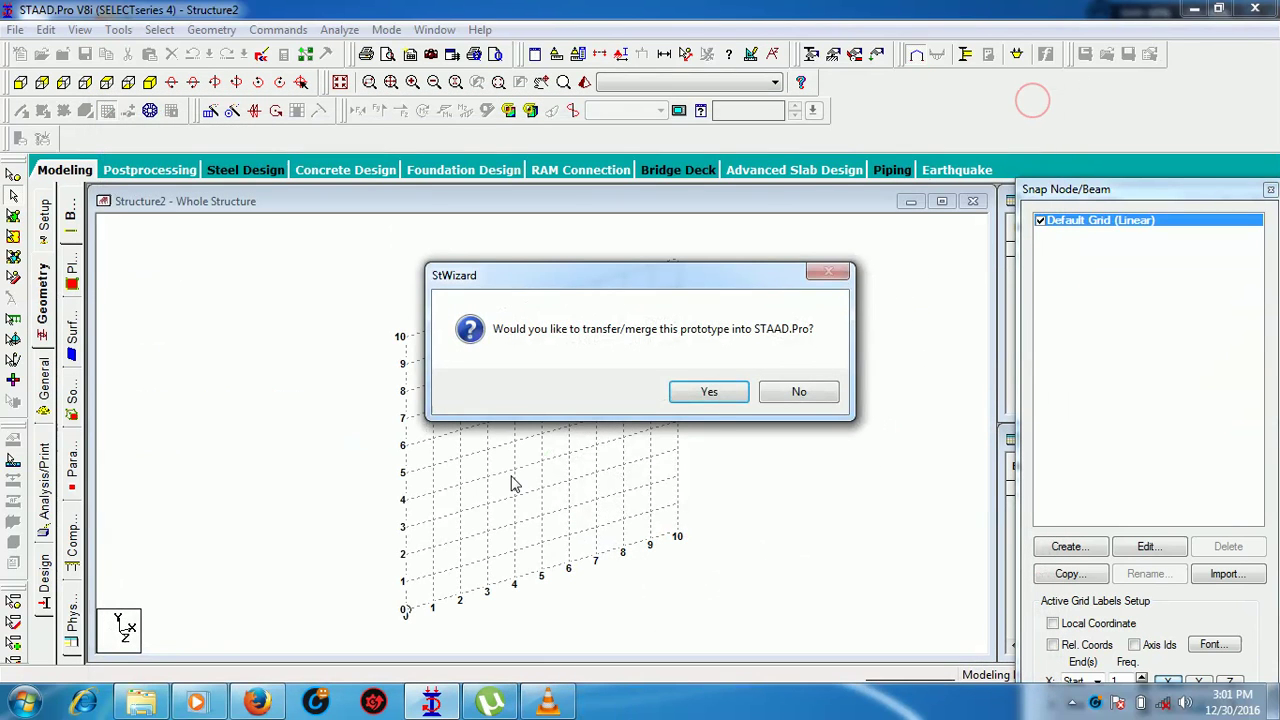
{"action": "left_click", "coordinate": [715, 398]}
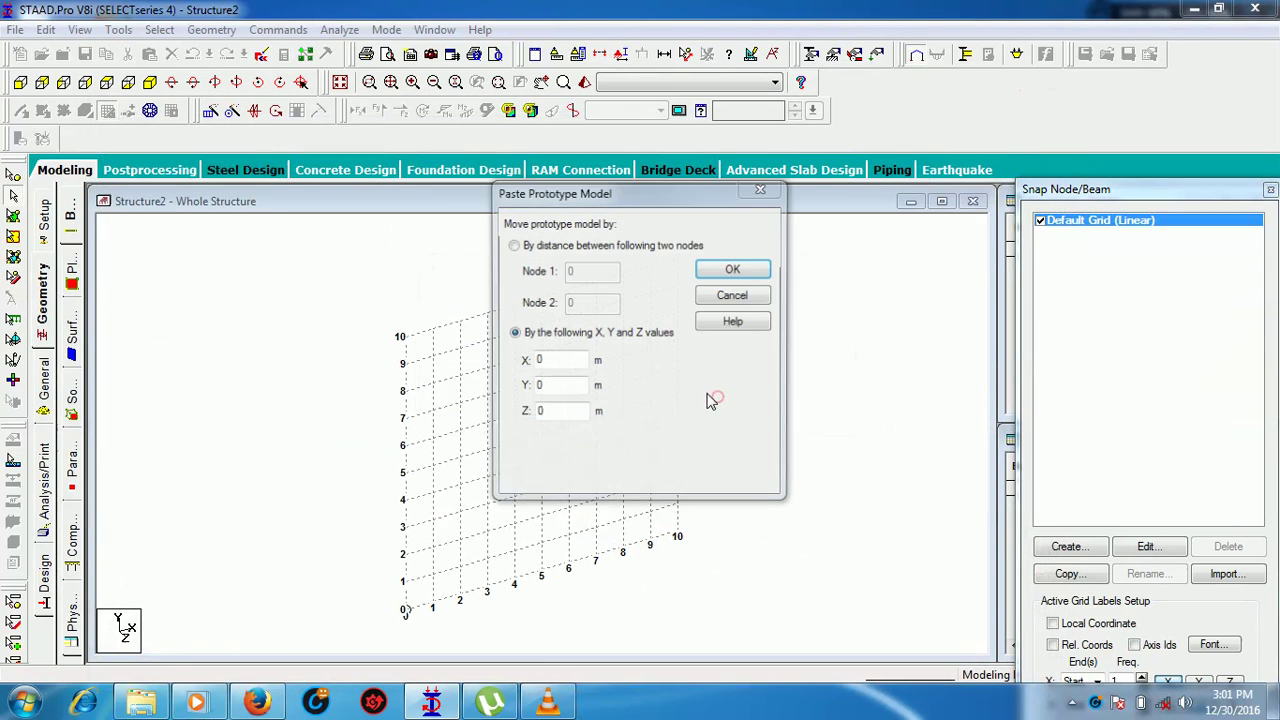
{"action": "left_click", "coordinate": [762, 268]}
{"action": "left_click", "coordinate": [107, 111]}
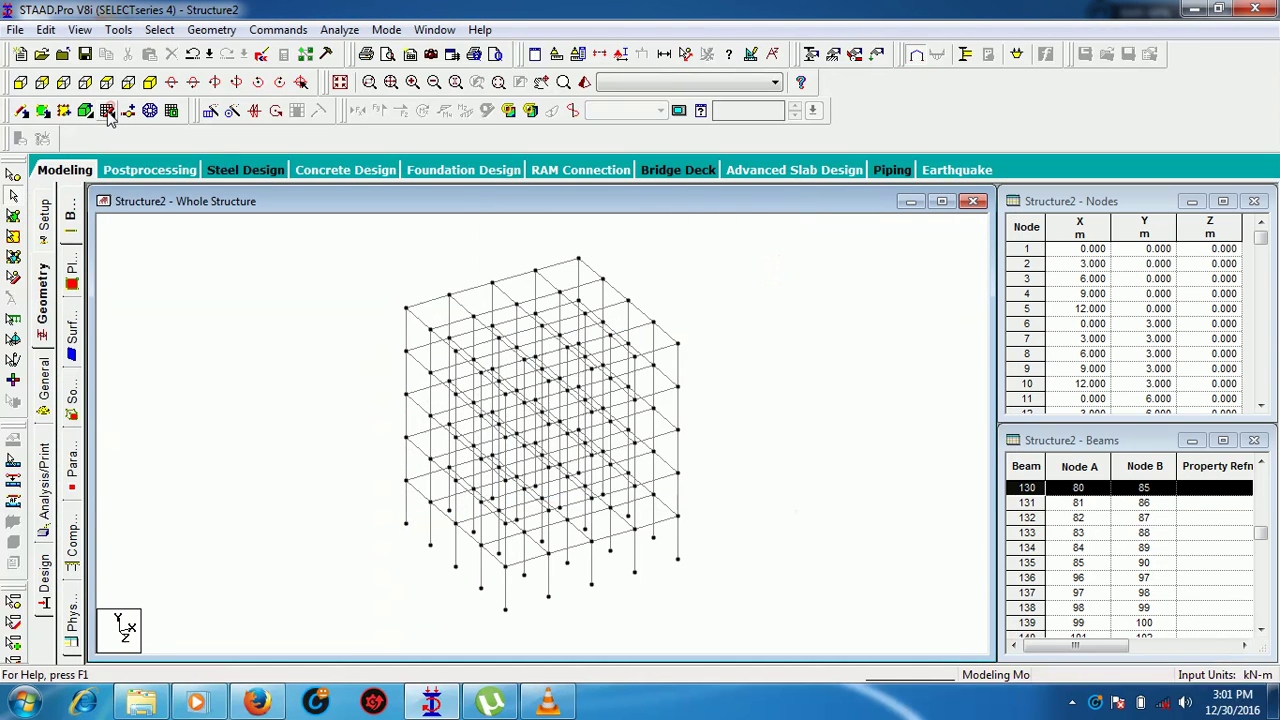
Step: Define a rectangular concrete section with YD 0.25 m and ZD 0.25 m
{"action": "left_click", "coordinate": [38, 385]}
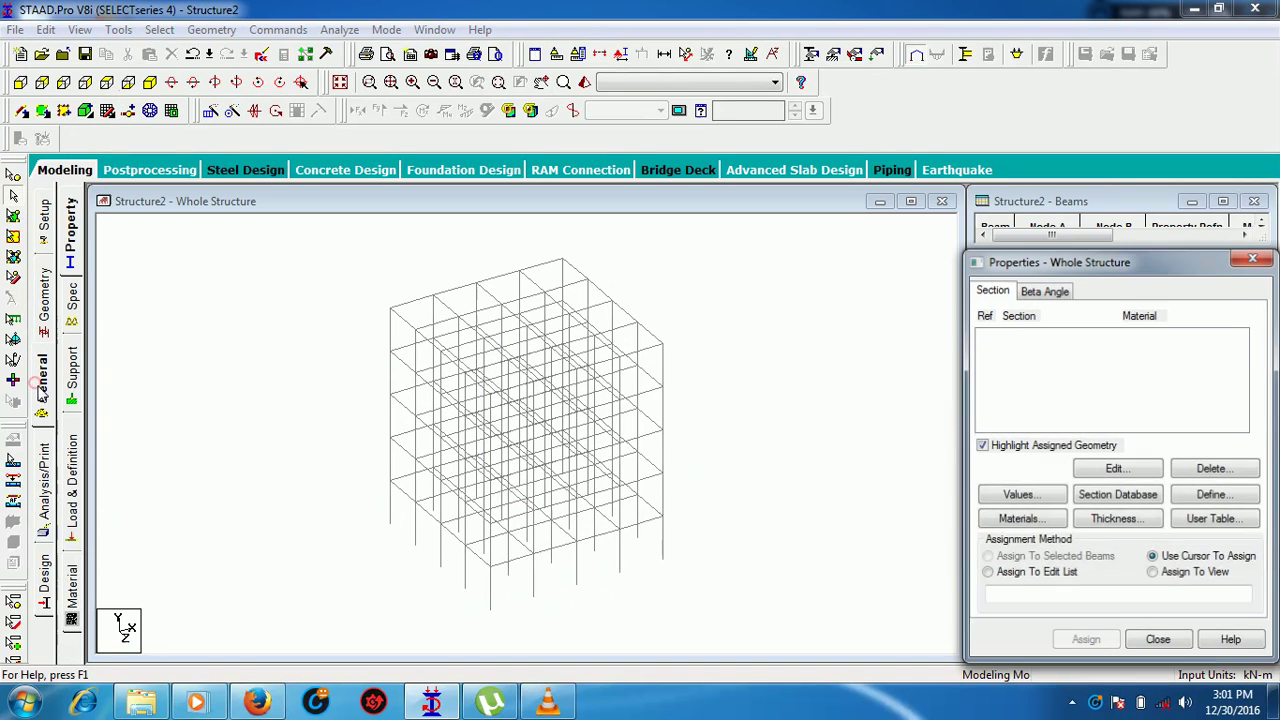
{"action": "left_click", "coordinate": [1210, 495]}
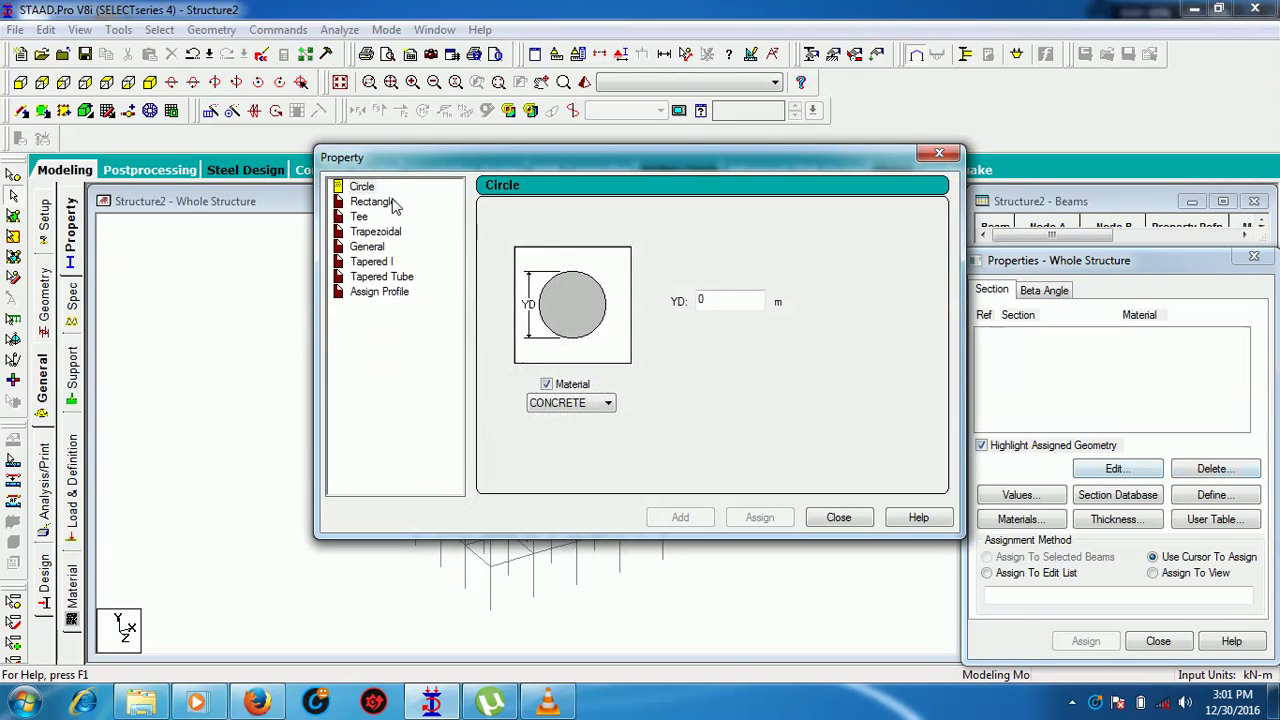
{"action": "left_click", "coordinate": [390, 203]}
{"action": "left_click", "coordinate": [752, 285]}
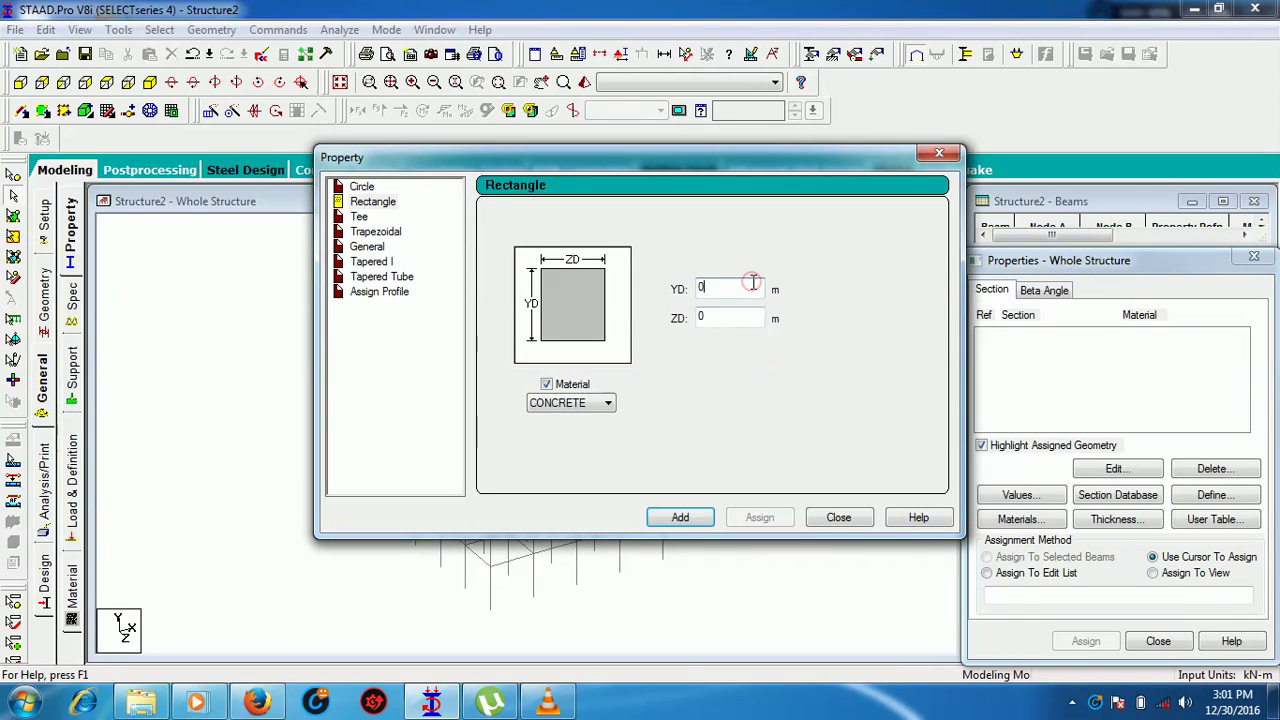
{"action": "type", "text": ".25"}
{"action": "left_click", "coordinate": [740, 318]}
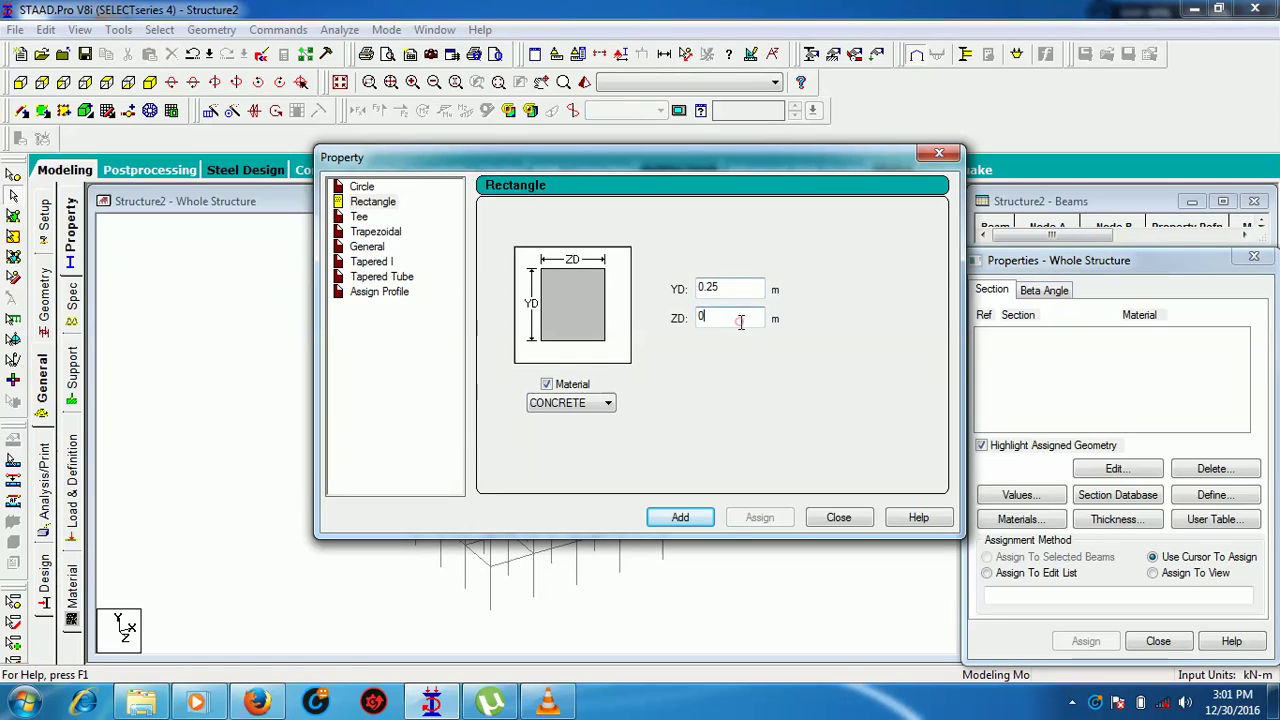
{"action": "type", "text": ".25"}
{"action": "left_click", "coordinate": [680, 517]}
{"action": "left_click", "coordinate": [838, 517]}
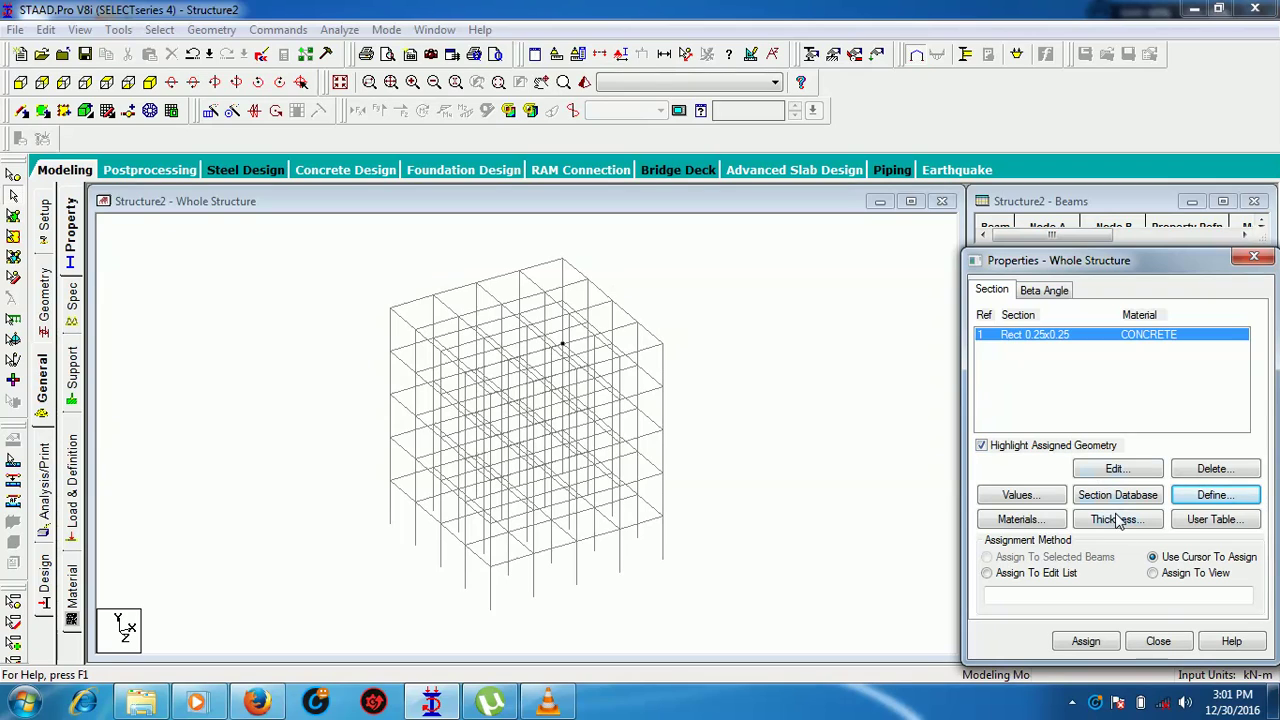
Step: Assign the Rect 0.25x0.25 section to all members in the view
{"action": "left_click", "coordinate": [1168, 577]}
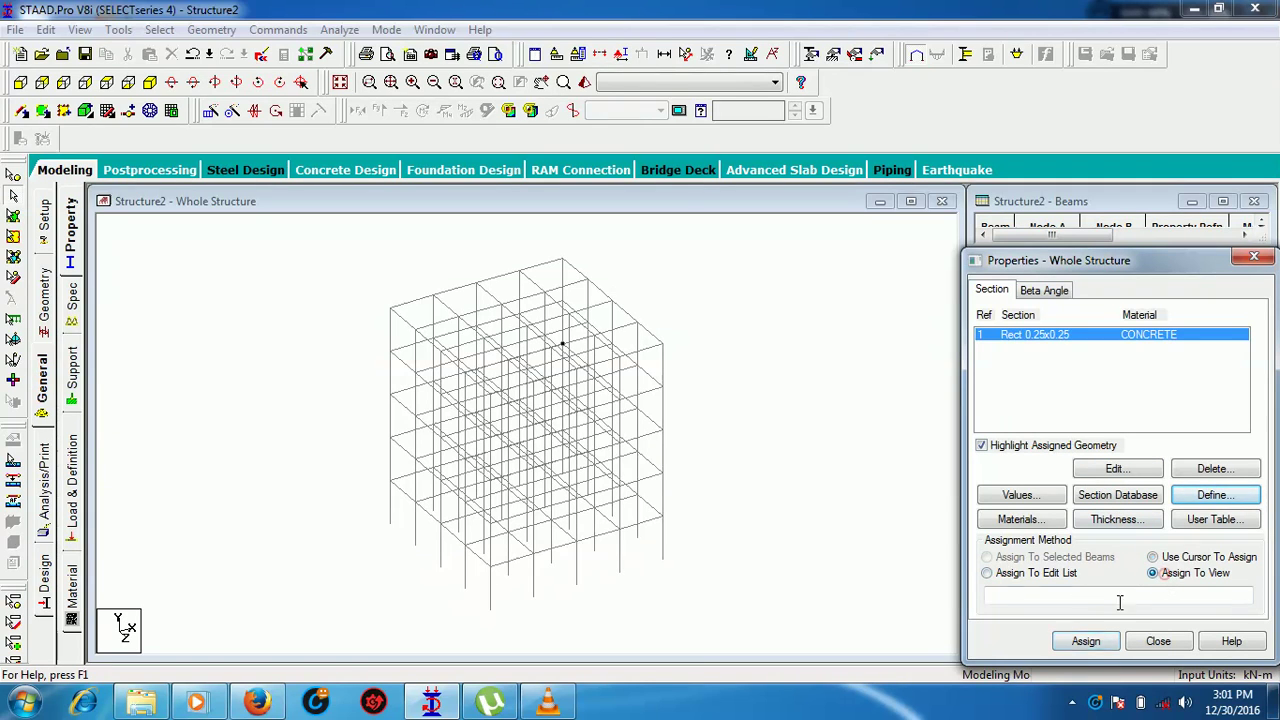
{"action": "left_click", "coordinate": [1086, 641]}
{"action": "left_click", "coordinate": [1135, 507]}
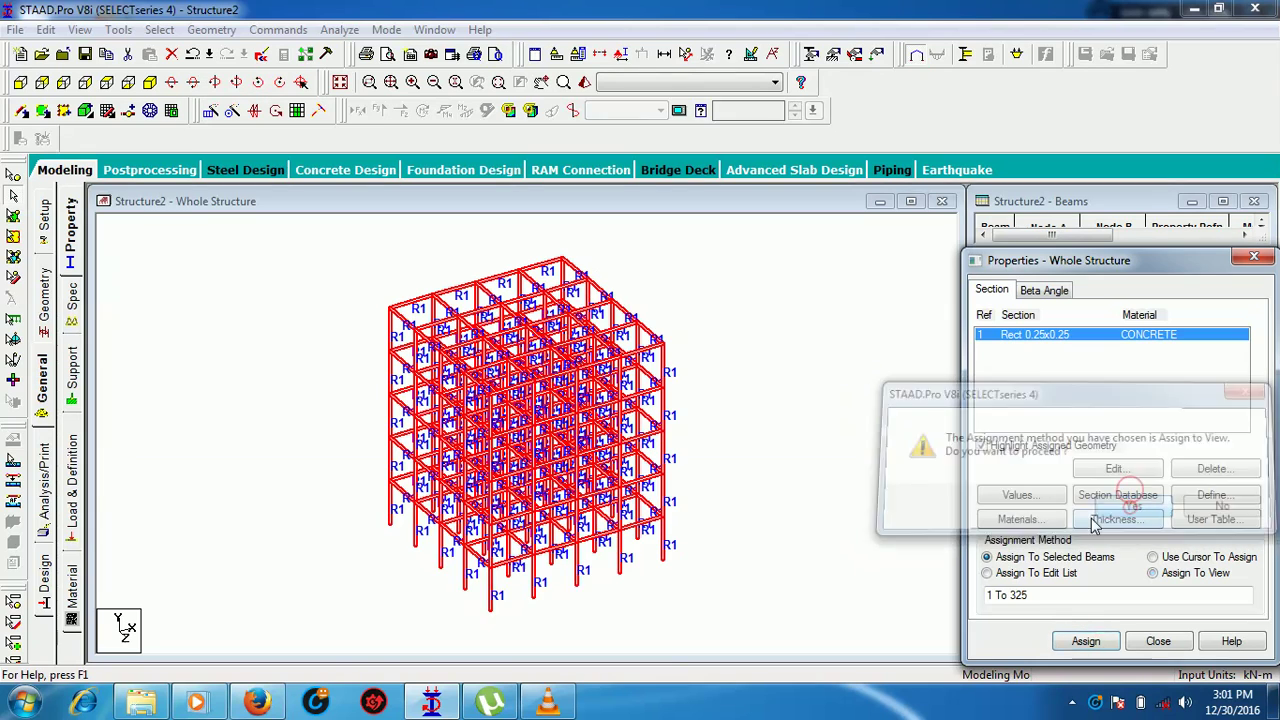
Step: Create a fixed support for the structure
{"action": "left_click", "coordinate": [71, 385]}
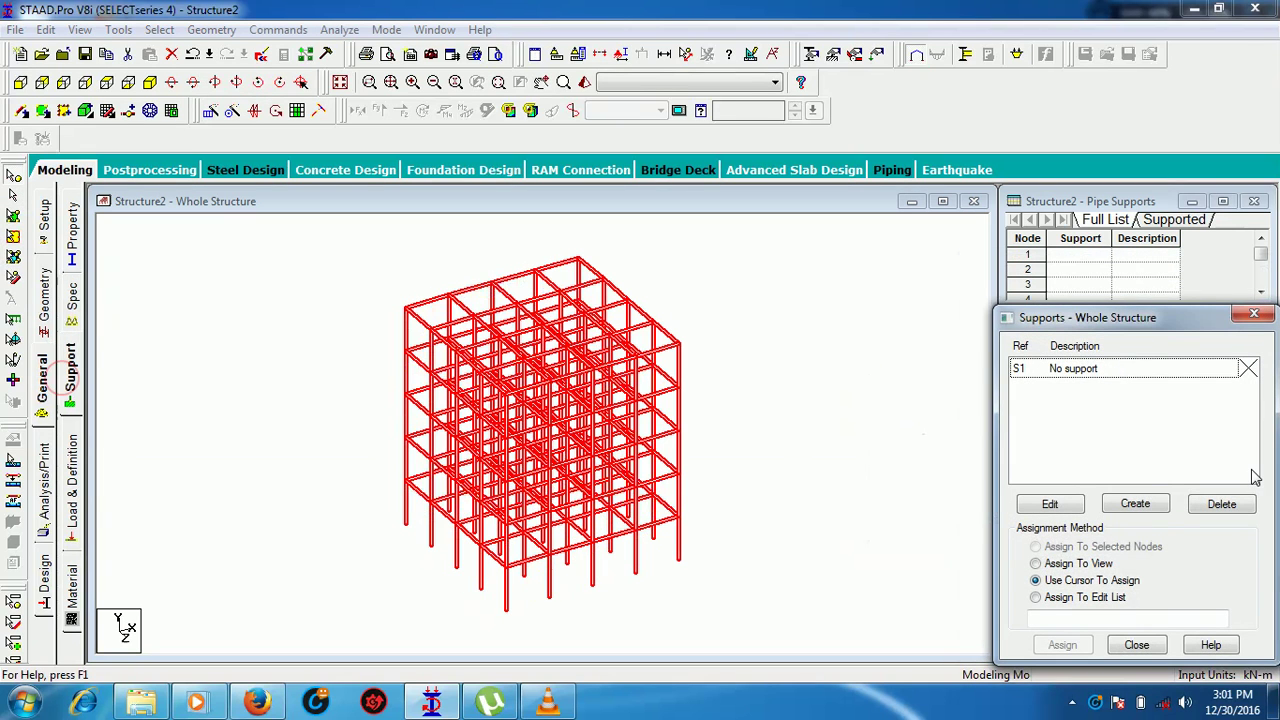
{"action": "left_click", "coordinate": [1135, 503]}
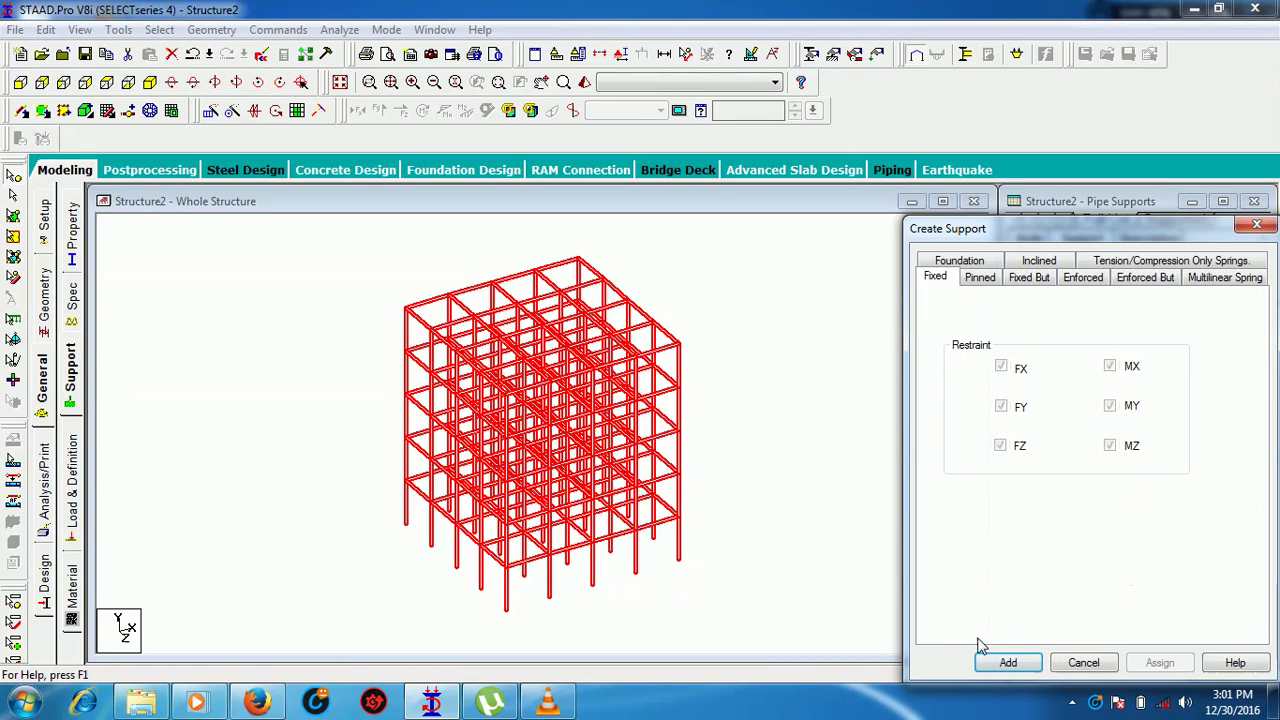
{"action": "left_click", "coordinate": [1002, 661]}
Step: Assign the fixed support (S2) to all the column base nodes, selecting them in the front view, and restore the isometric view
{"action": "left_click", "coordinate": [1096, 391]}
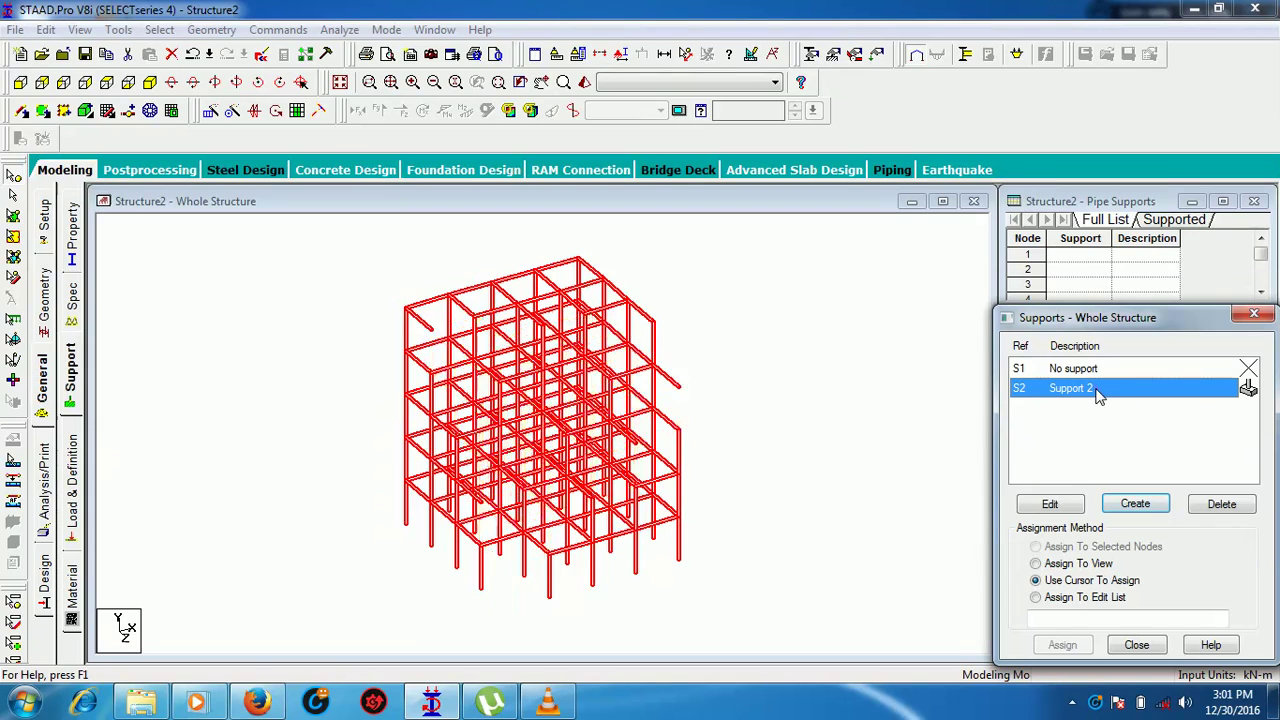
{"action": "left_click", "coordinate": [877, 551]}
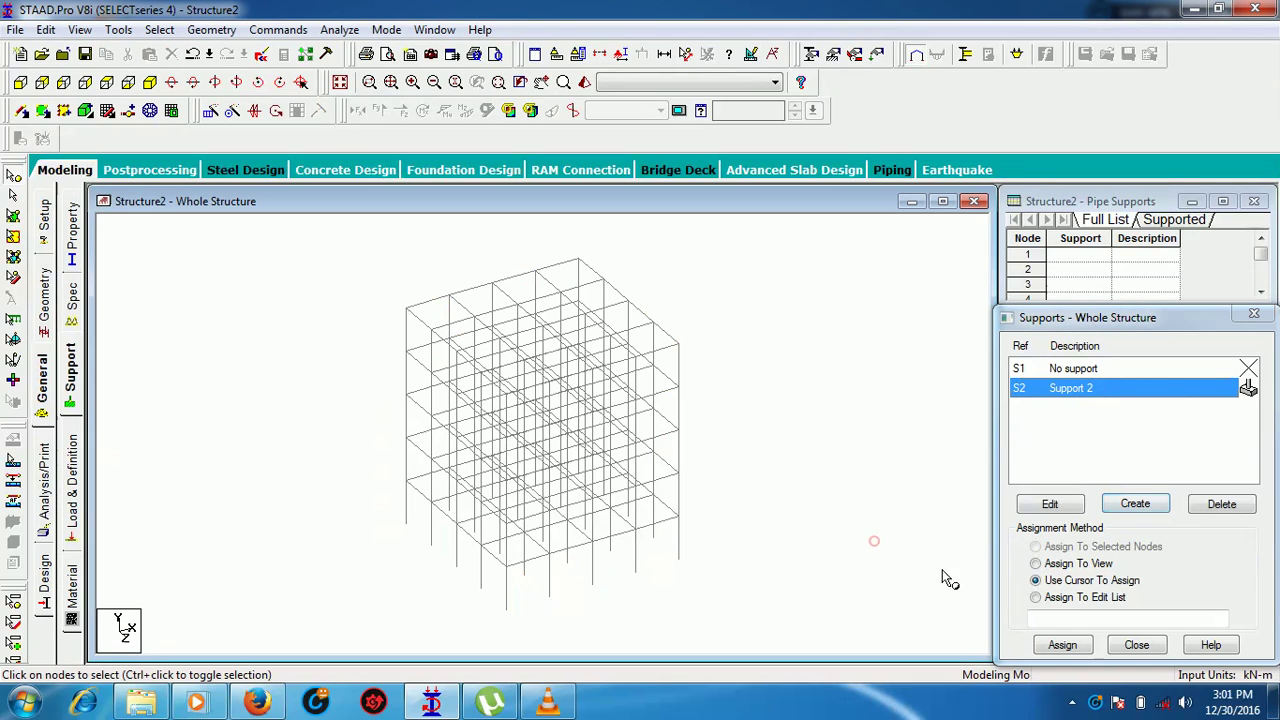
{"action": "left_click", "coordinate": [21, 83]}
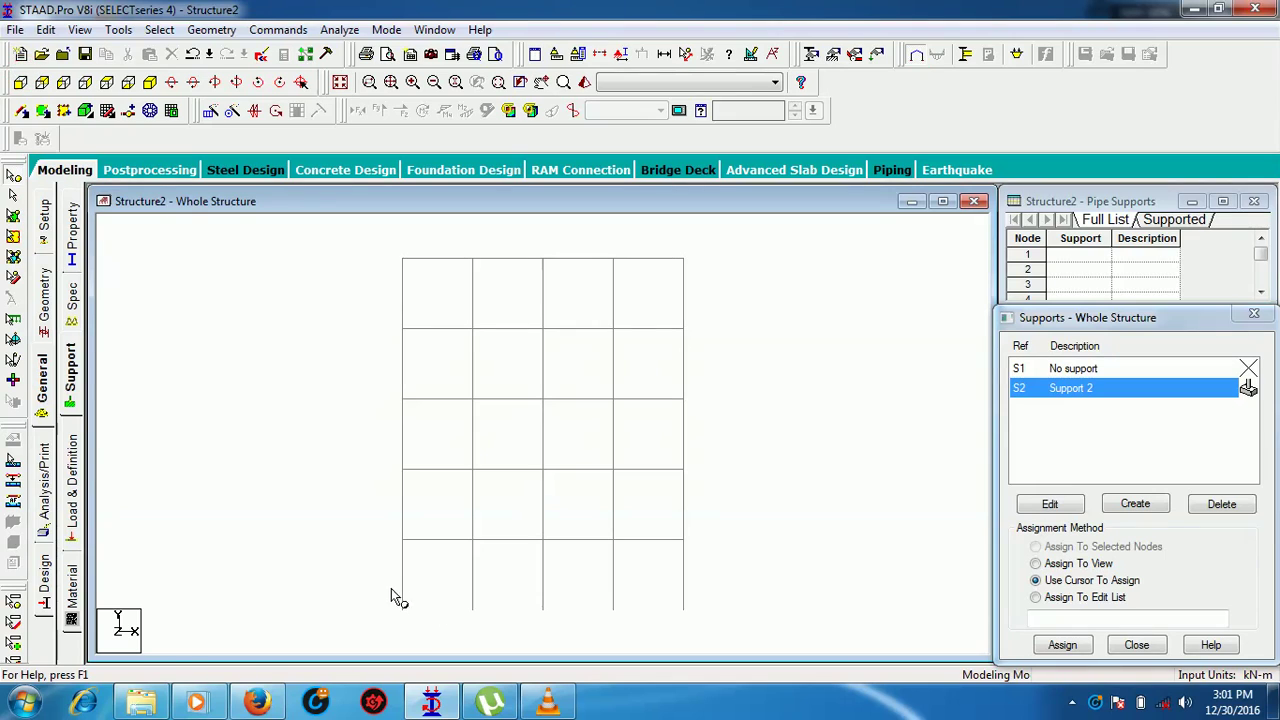
{"action": "left_click_drag", "start_coordinate": [376, 588], "coordinate": [808, 630]}
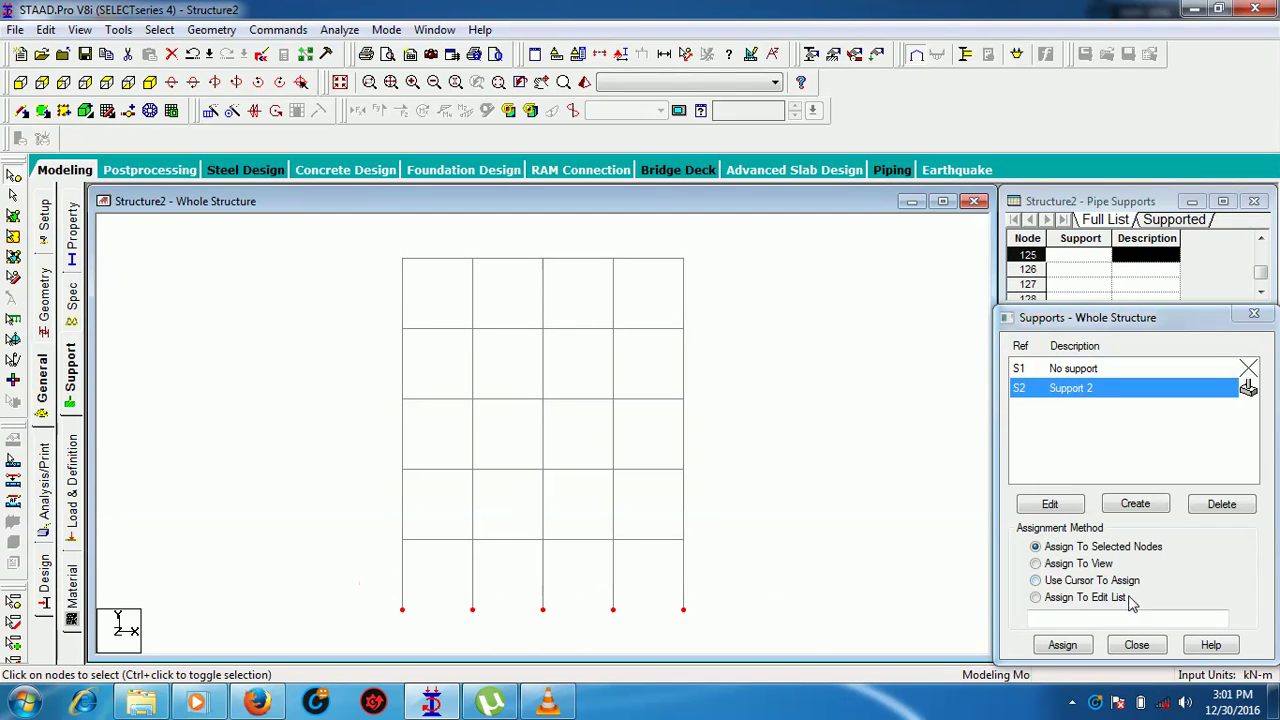
{"action": "left_click", "coordinate": [1063, 645]}
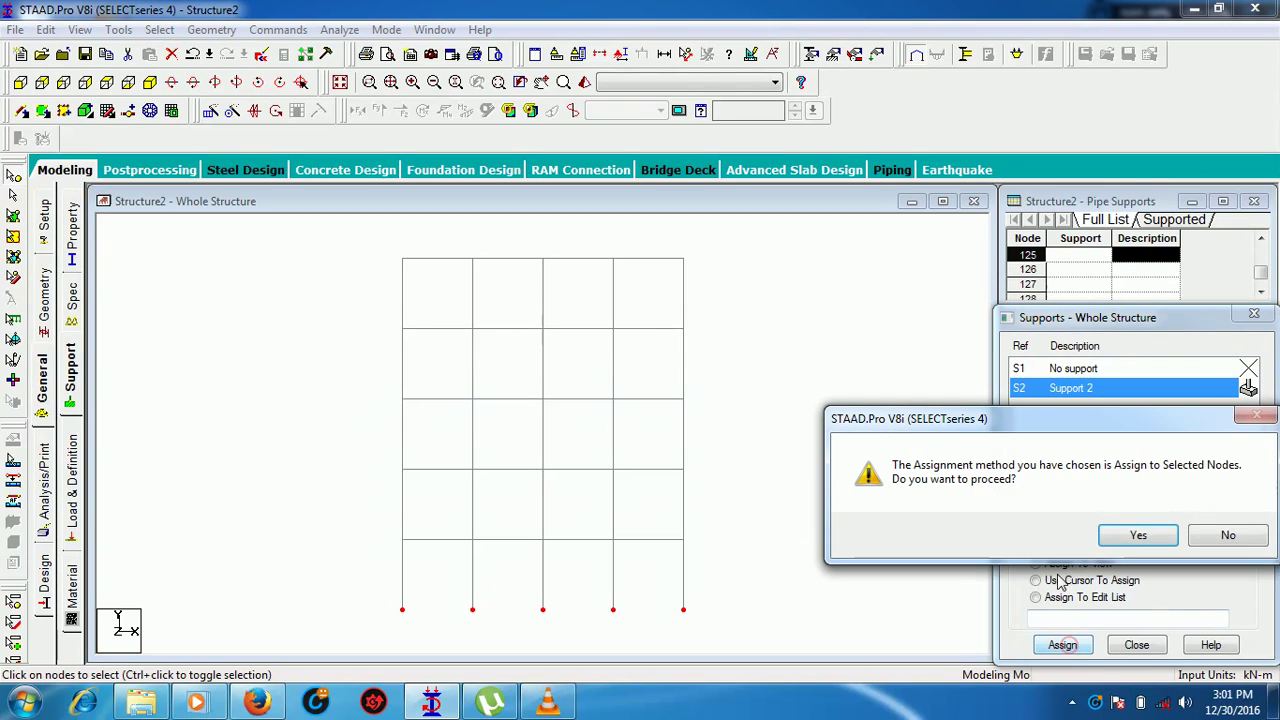
{"action": "left_click", "coordinate": [1138, 537]}
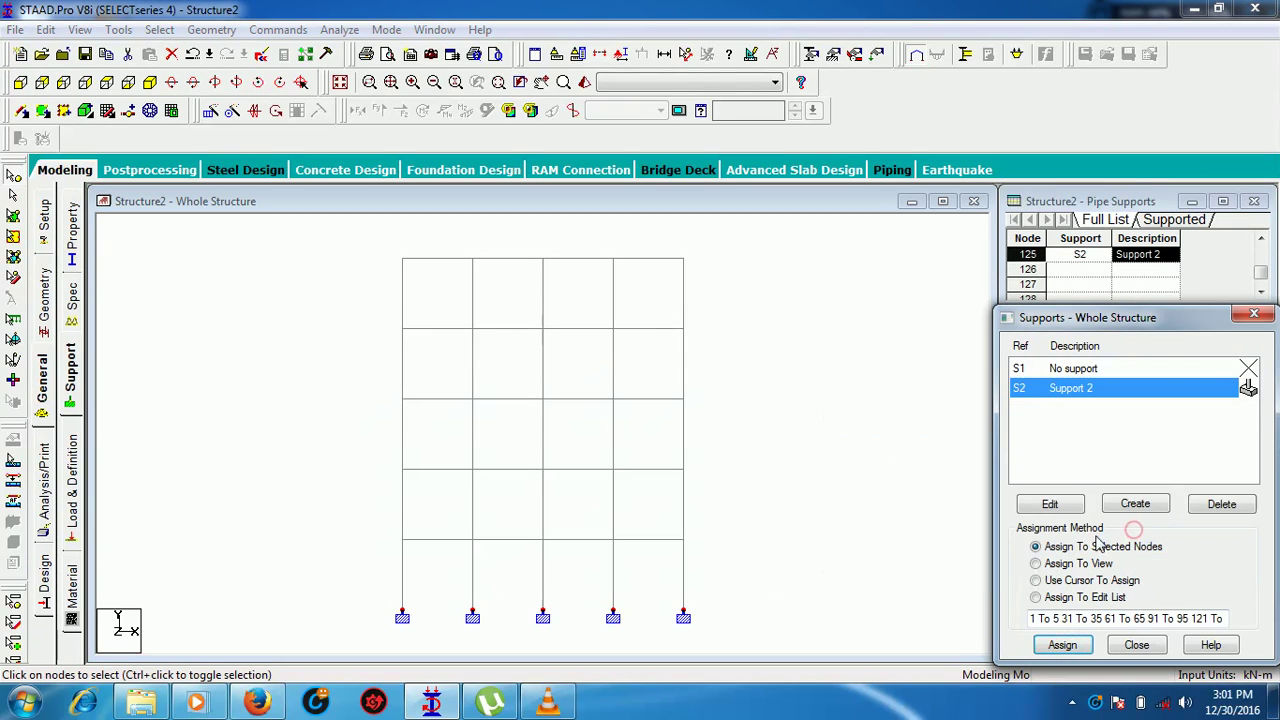
{"action": "left_click", "coordinate": [152, 84]}
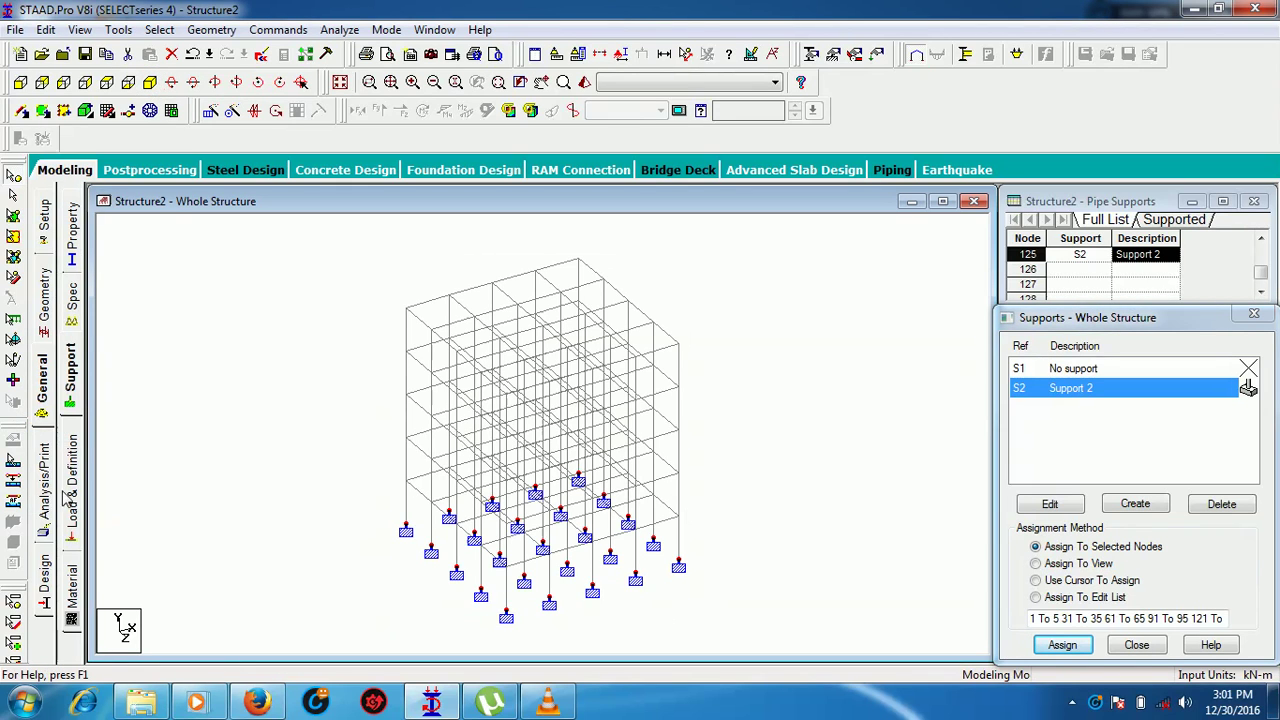
Step: Add primary load case 1 with the Dead loading type to the load cases
{"action": "left_click", "coordinate": [70, 497]}
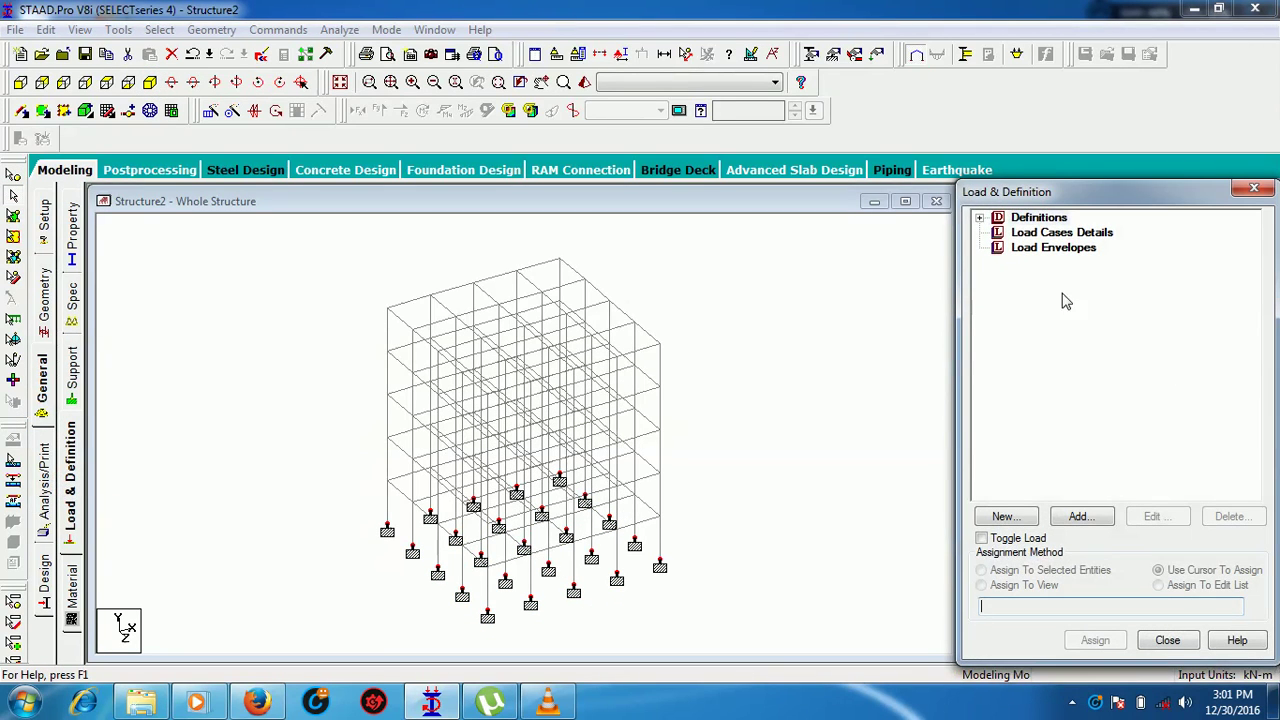
{"action": "left_click", "coordinate": [1022, 234]}
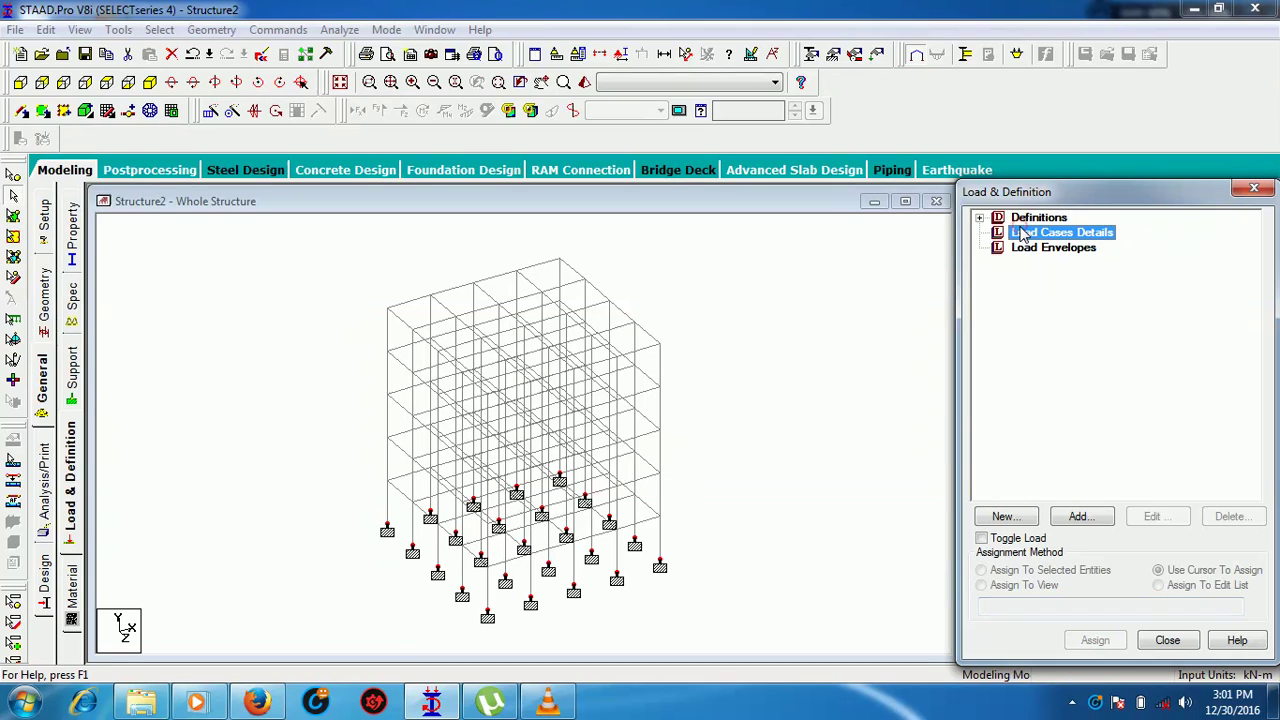
{"action": "left_click", "coordinate": [1075, 517]}
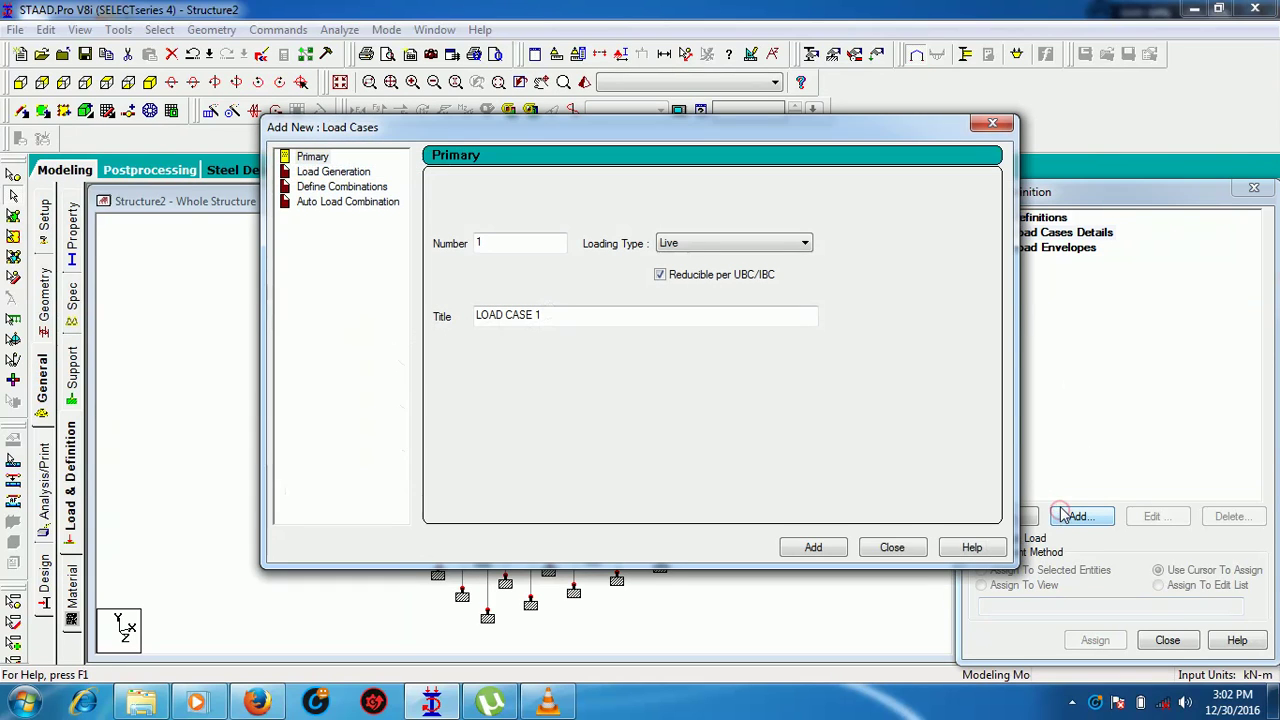
{"action": "left_click", "coordinate": [754, 243]}
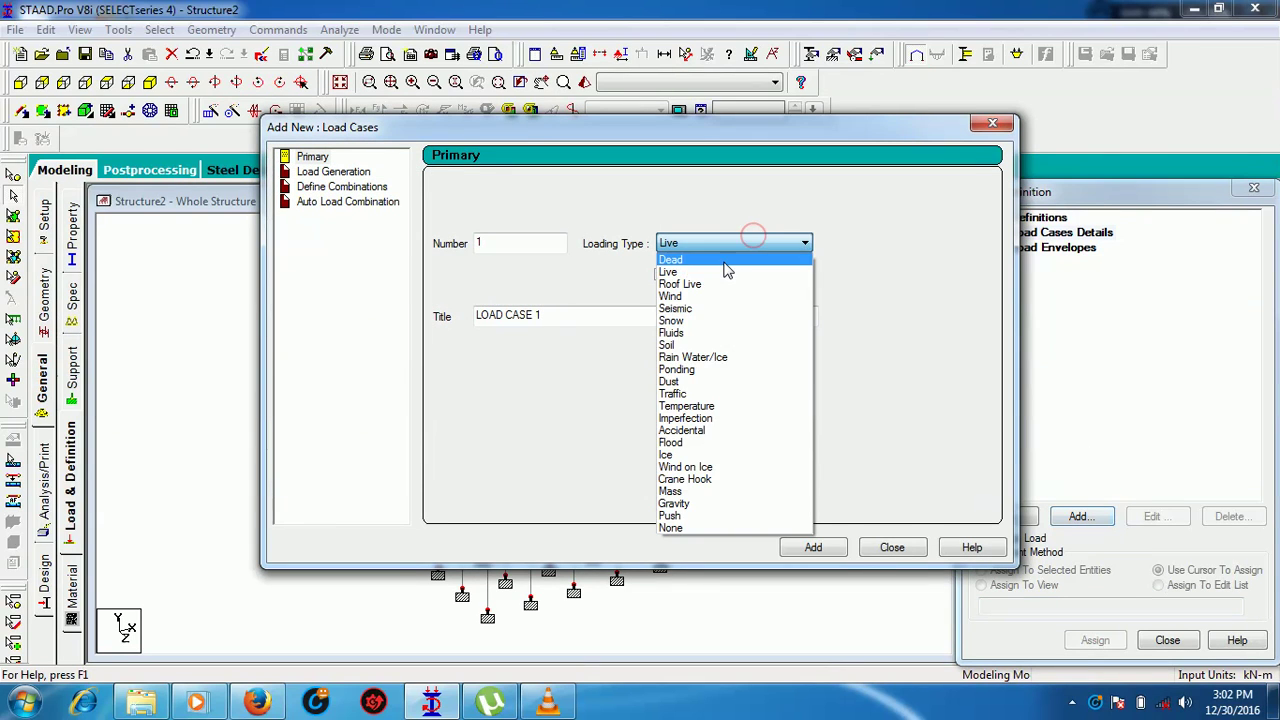
{"action": "left_click", "coordinate": [722, 259]}
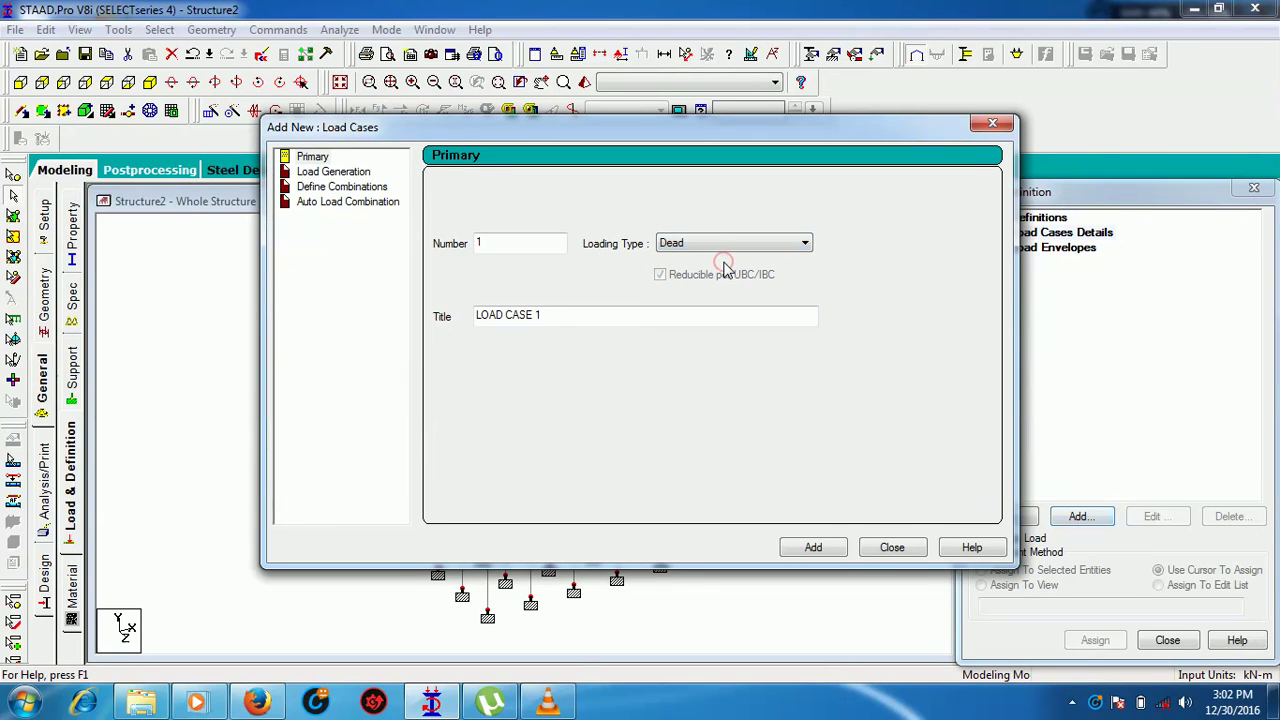
{"action": "left_click", "coordinate": [812, 549]}
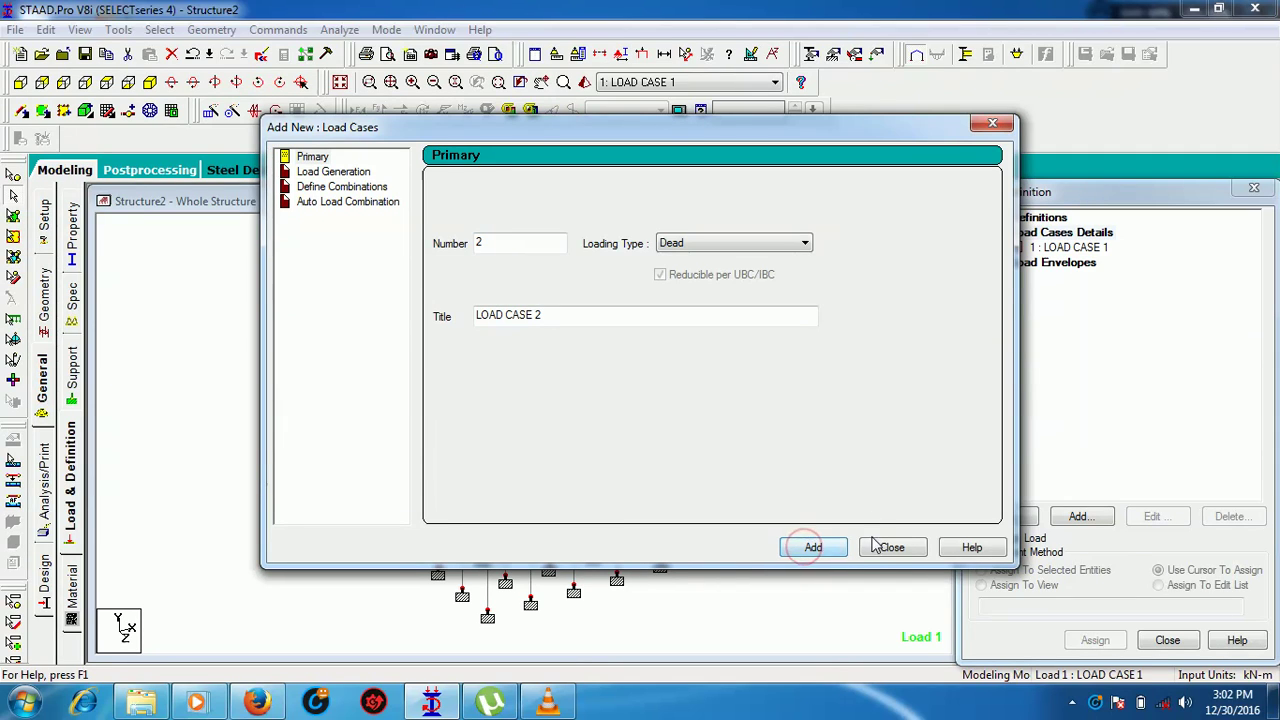
Step: Add primary load case 2 with the Live loading type, keeping it reducible per UBC/IBC, and finish adding load cases
{"action": "left_click", "coordinate": [737, 243]}
{"action": "left_click", "coordinate": [722, 269]}
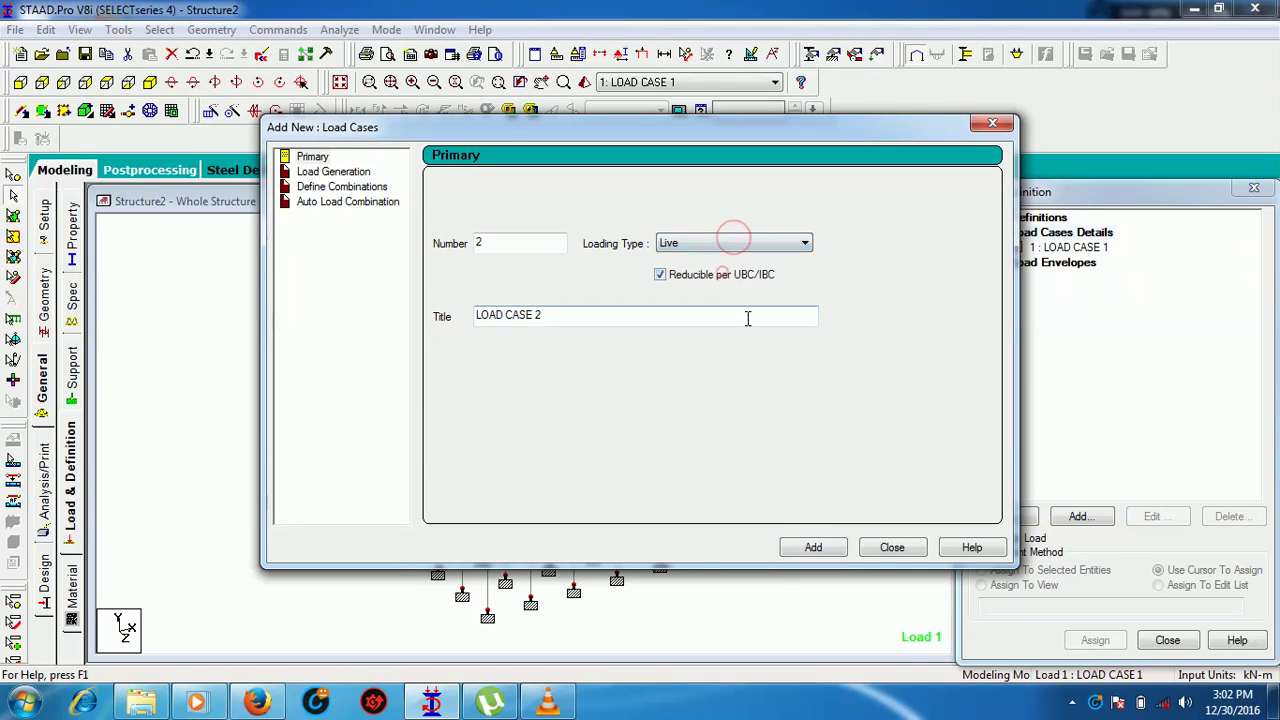
{"action": "left_click", "coordinate": [812, 547]}
{"action": "left_click", "coordinate": [892, 547]}
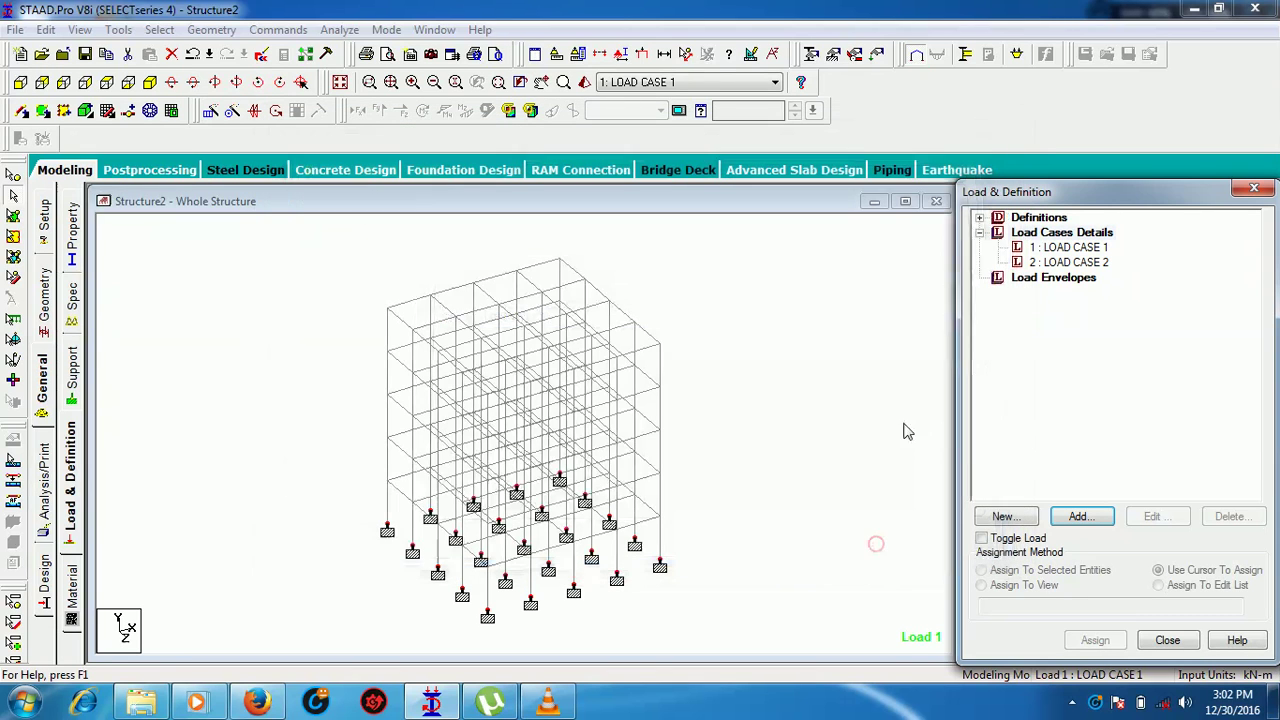
Step: Add a selfweight load in the Y direction with factor -1 to load case 1
{"action": "left_click", "coordinate": [1068, 247]}
{"action": "left_click", "coordinate": [1060, 516]}
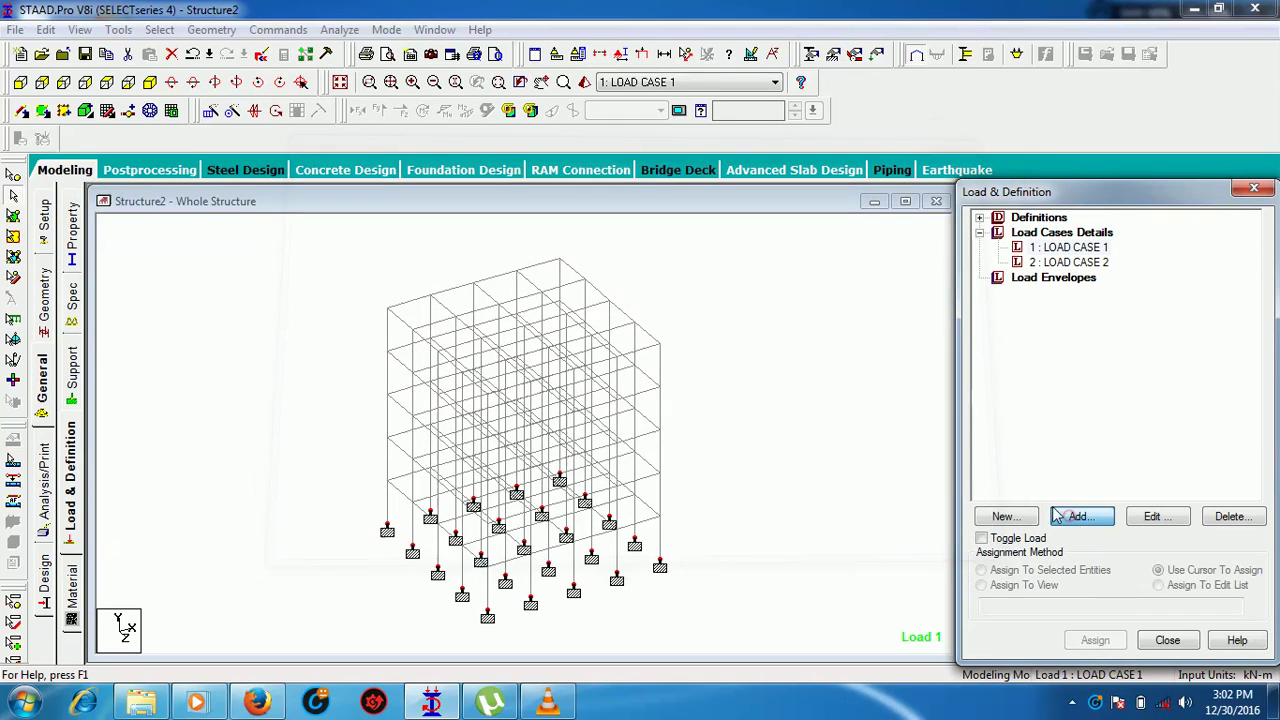
{"action": "left_click", "coordinate": [894, 630]}
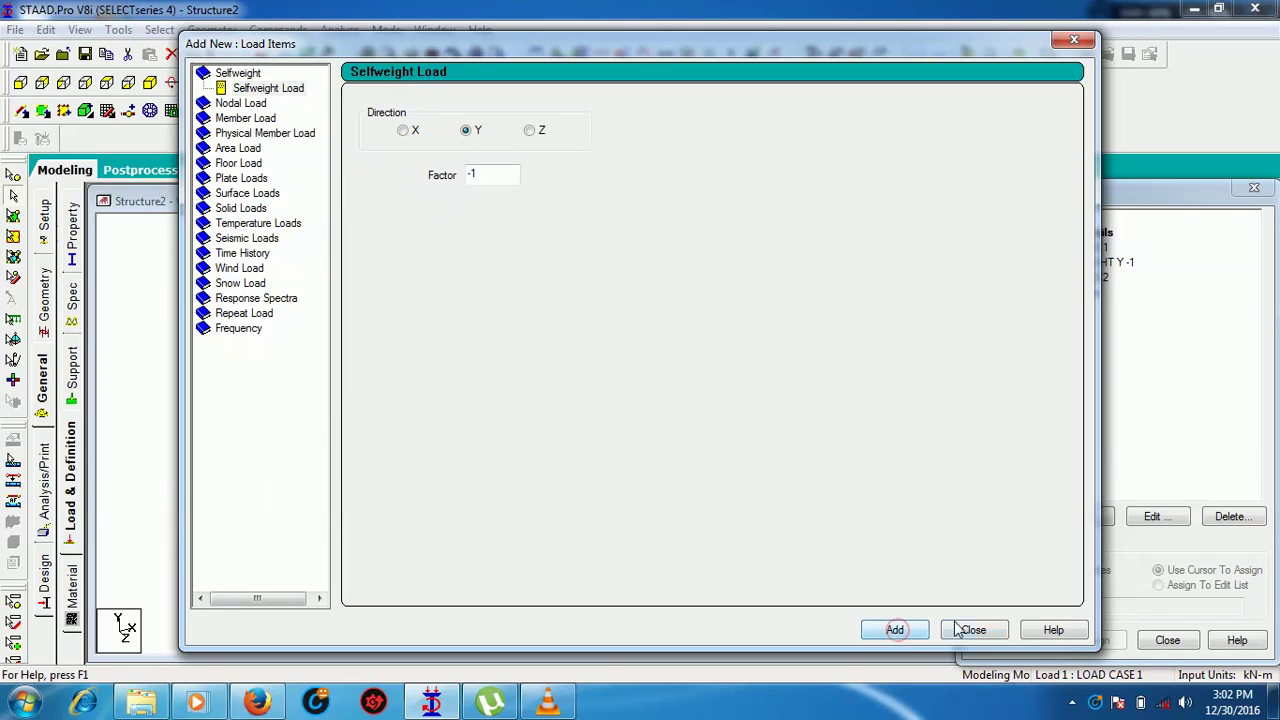
{"action": "left_click", "coordinate": [960, 630]}
Step: Assign the selfweight load of load case 1 to all members in the view
{"action": "left_click", "coordinate": [1122, 263]}
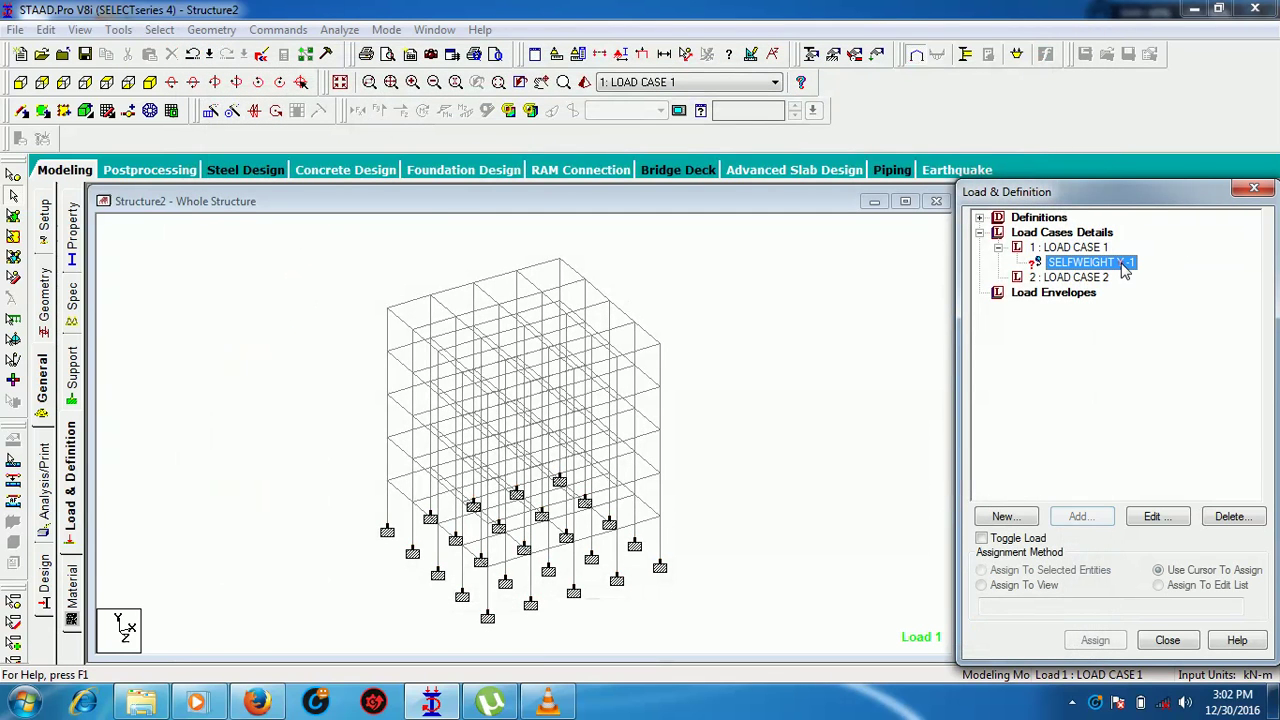
{"action": "left_click", "coordinate": [998, 586]}
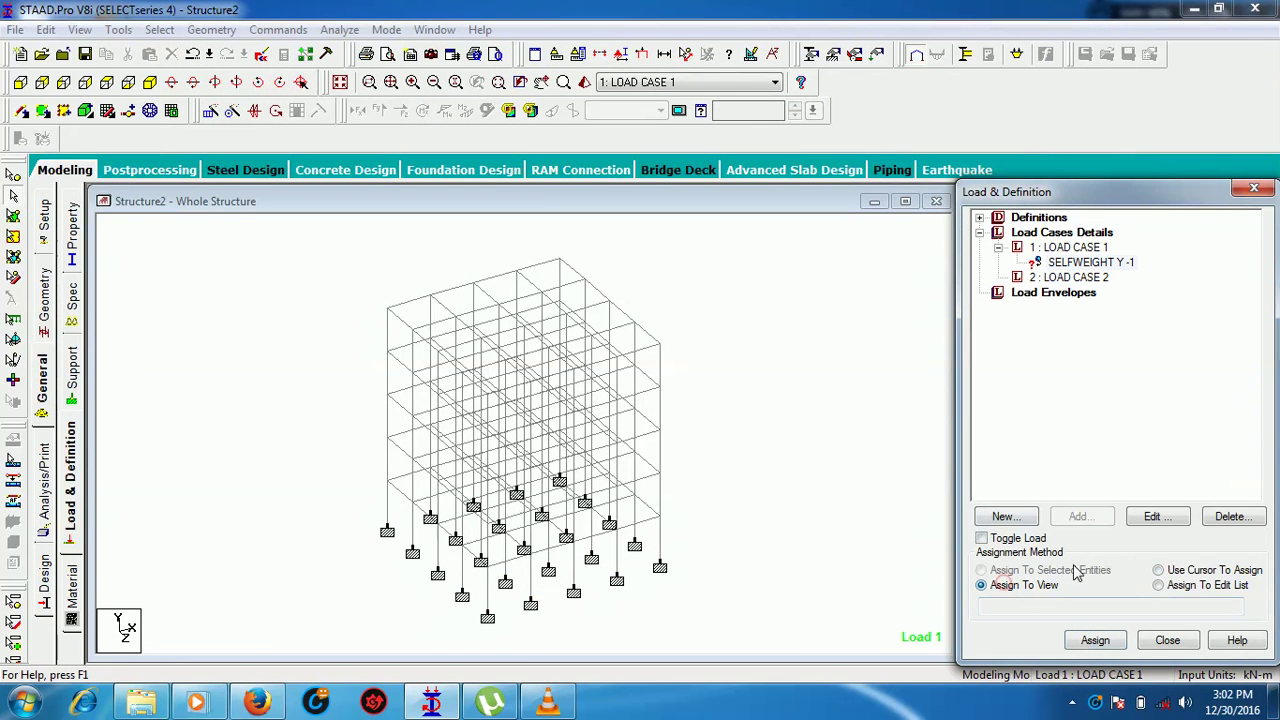
{"action": "left_click", "coordinate": [1095, 640]}
{"action": "left_click", "coordinate": [1106, 474]}
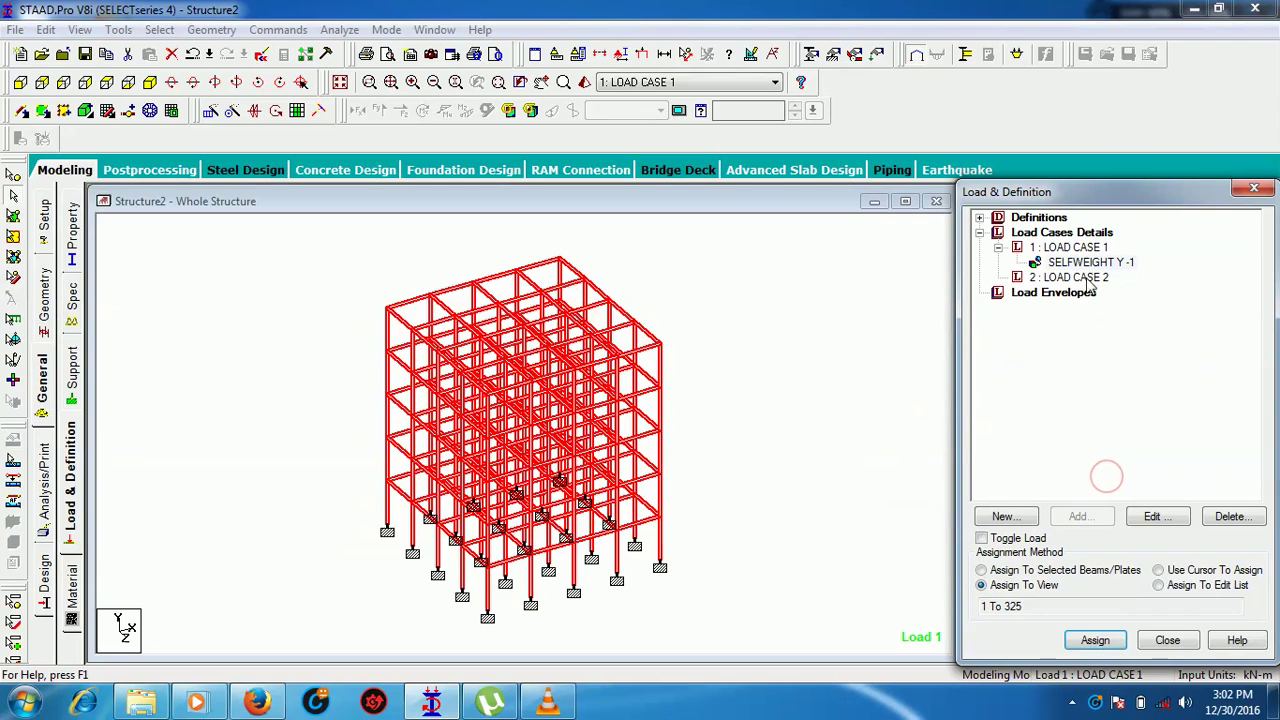
Step: Add a floor load of -2.5 kN/m2 in Global Y to load case 2, with a Y range from 0 to 50 m
{"action": "left_click", "coordinate": [1075, 277]}
{"action": "left_click", "coordinate": [1060, 518]}
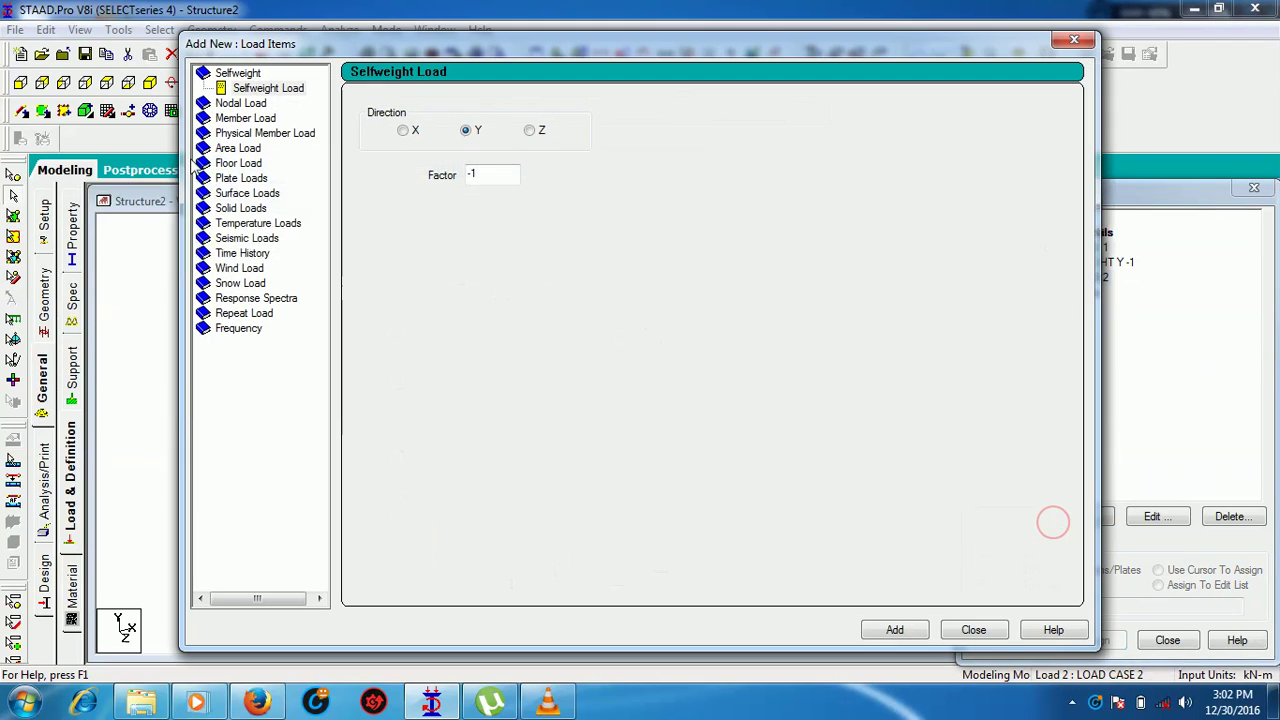
{"action": "left_click", "coordinate": [240, 163]}
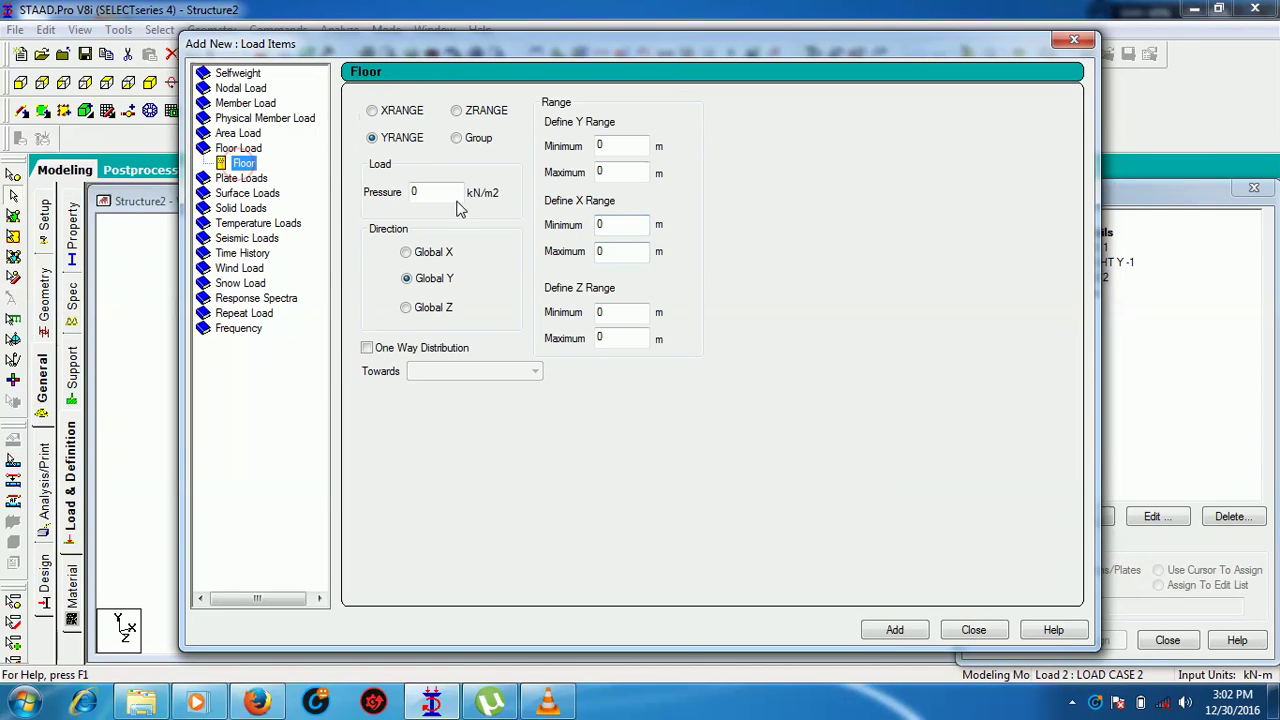
{"action": "double_click", "coordinate": [428, 190]}
{"action": "type", "text": "-2.5"}
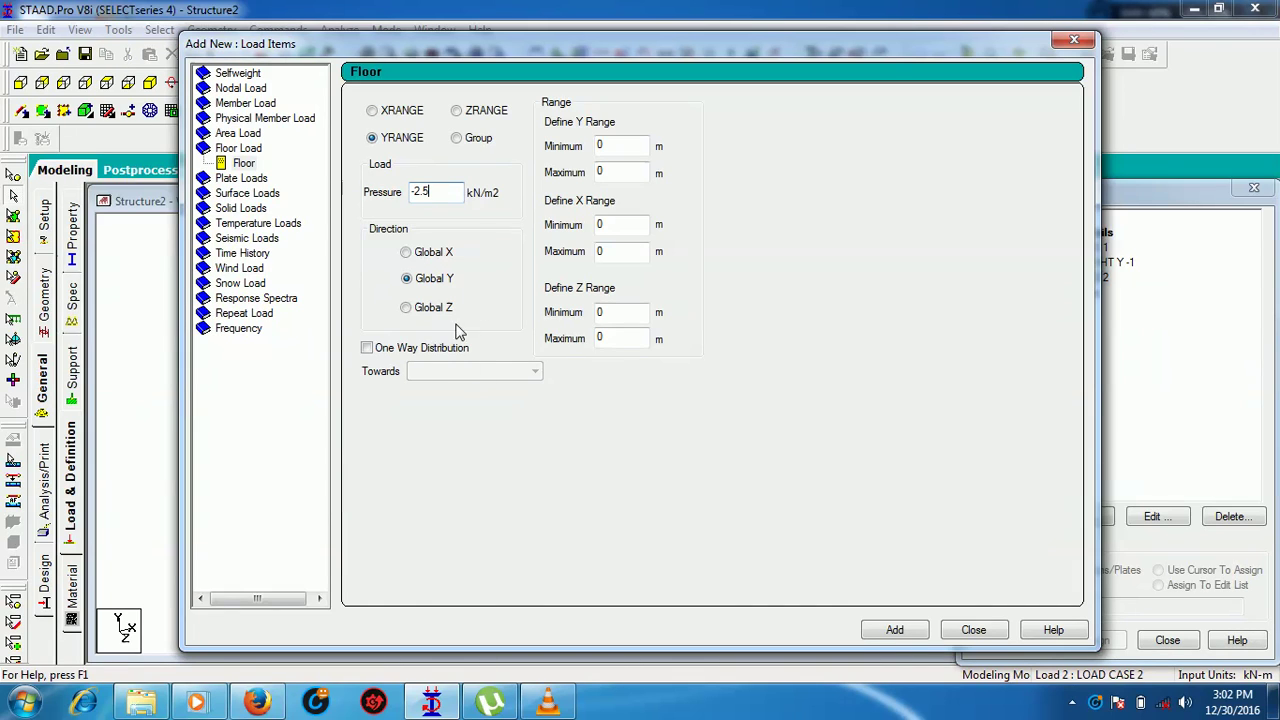
{"action": "double_click", "coordinate": [625, 170]}
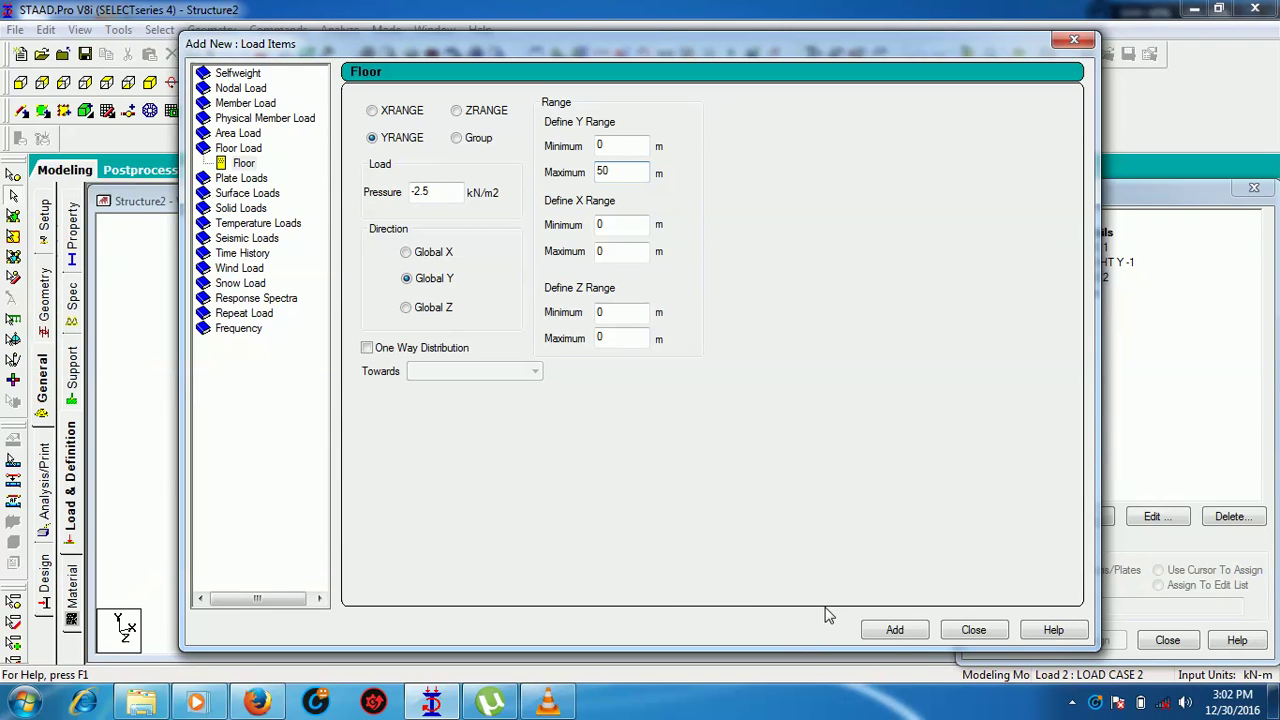
{"action": "left_click", "coordinate": [894, 629]}
{"action": "left_click", "coordinate": [972, 629]}
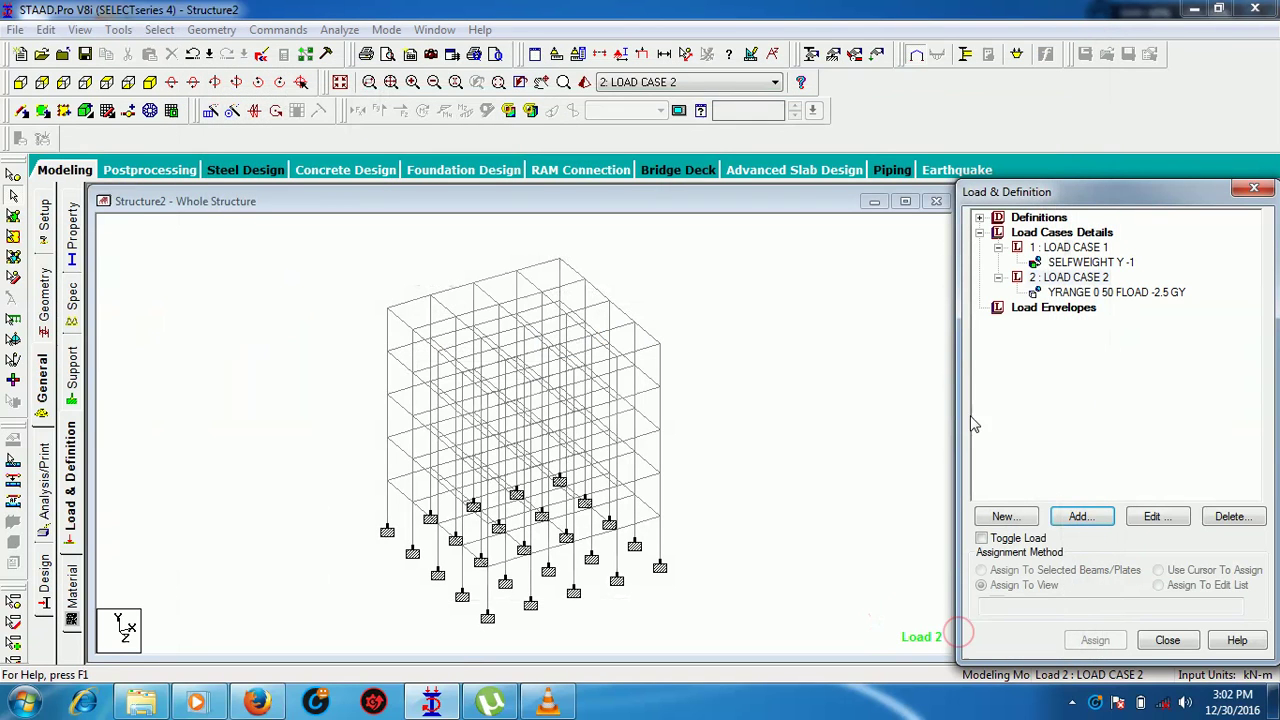
Step: Generate automatic load combinations from the Indian Code for the Genral_Structures category and add all of them to the load cases
{"action": "left_click", "coordinate": [1015, 233]}
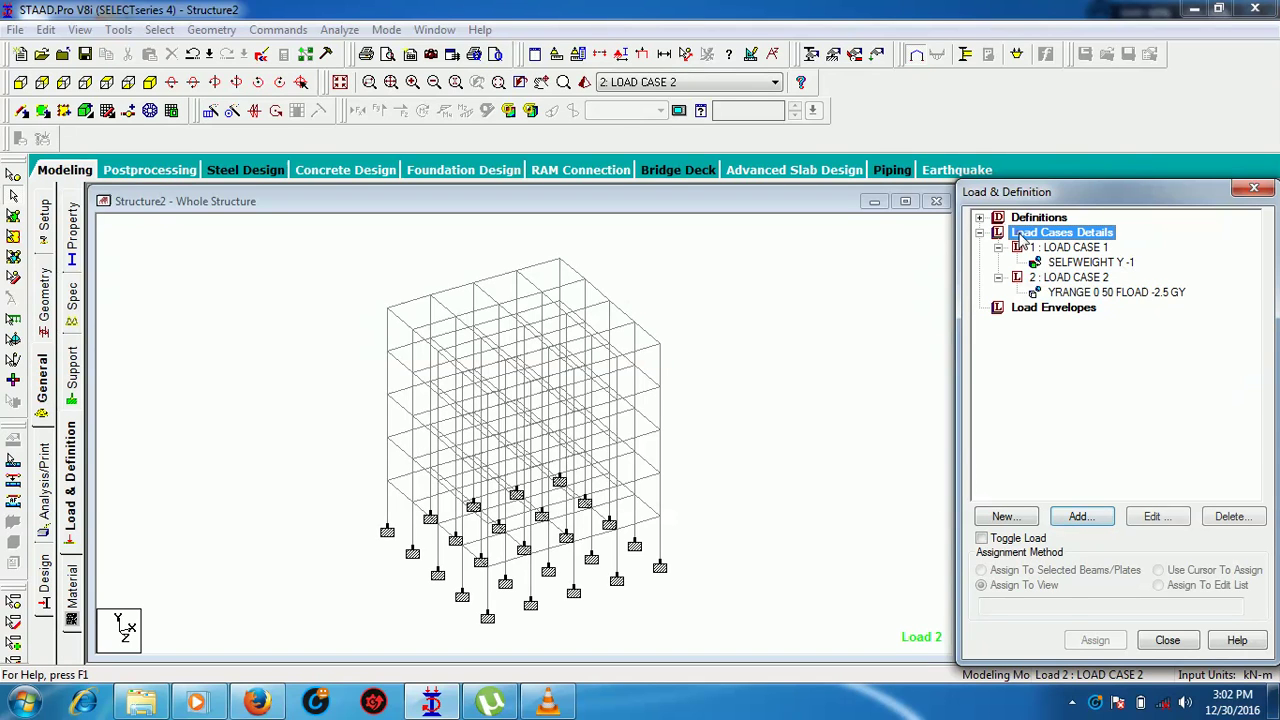
{"action": "left_click", "coordinate": [1077, 517]}
{"action": "left_click", "coordinate": [355, 206]}
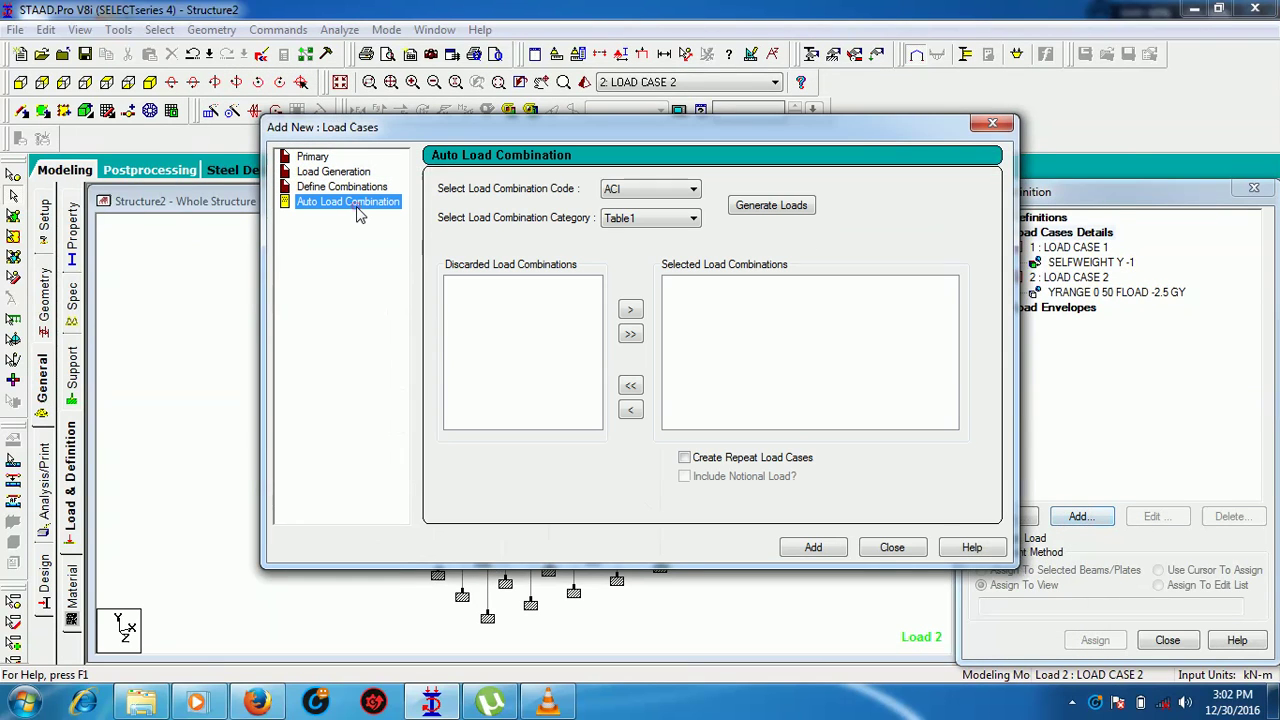
{"action": "left_click", "coordinate": [680, 189]}
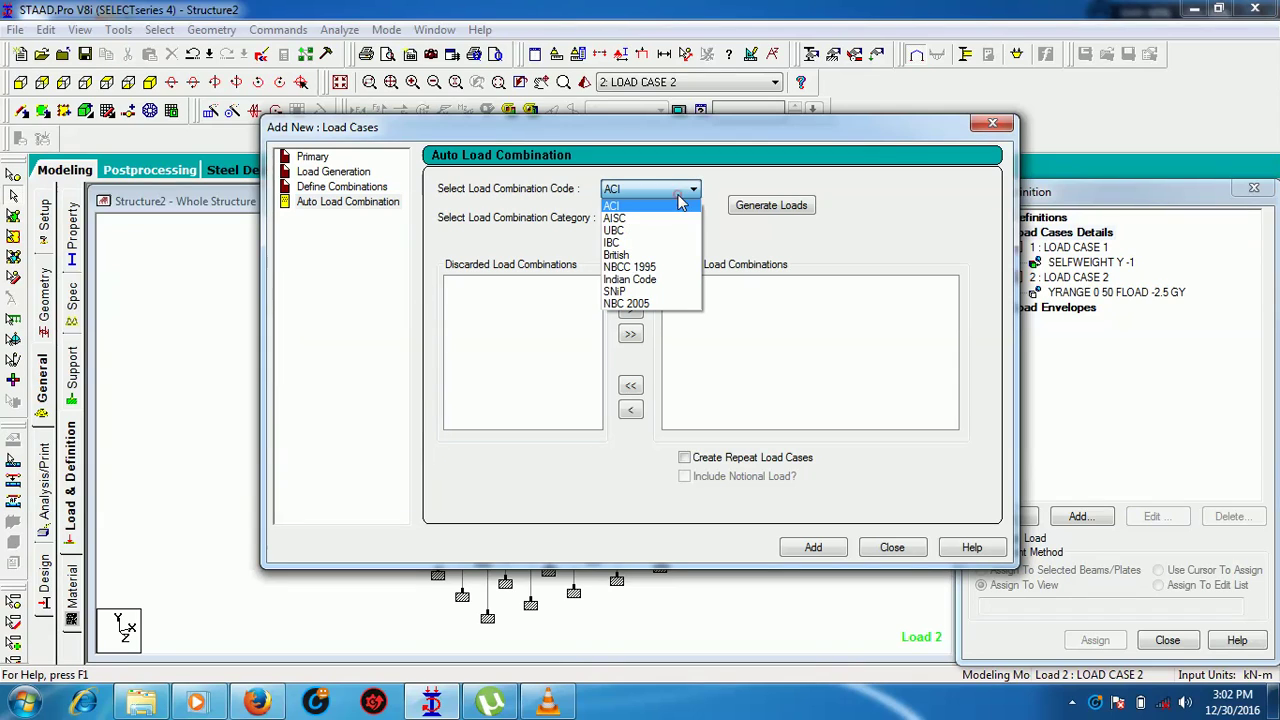
{"action": "left_click", "coordinate": [652, 280]}
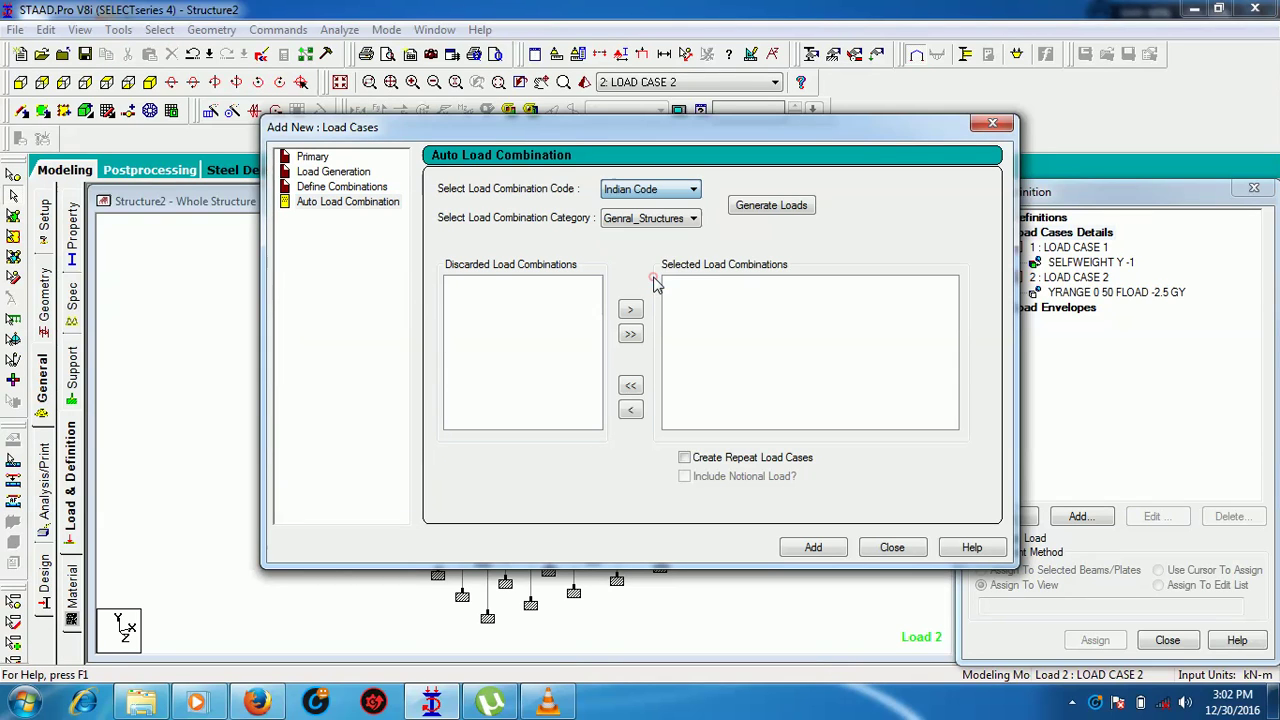
{"action": "left_click", "coordinate": [760, 210]}
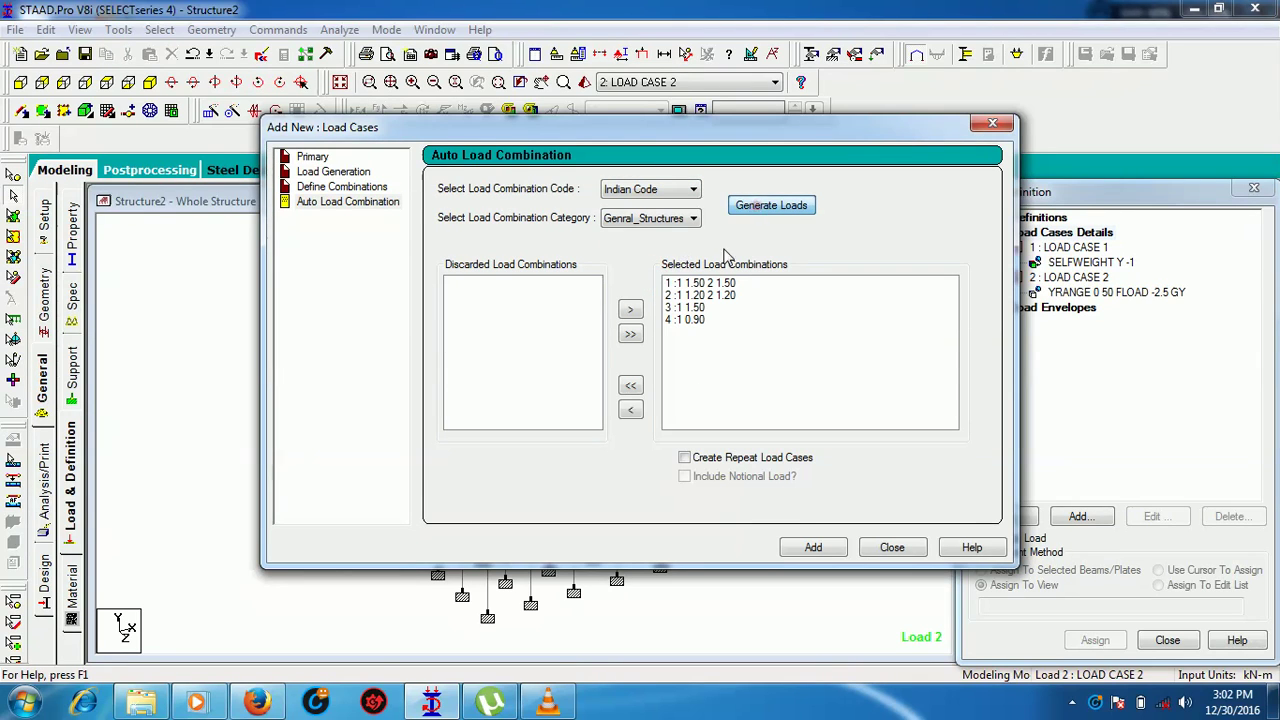
{"action": "left_click", "coordinate": [813, 550]}
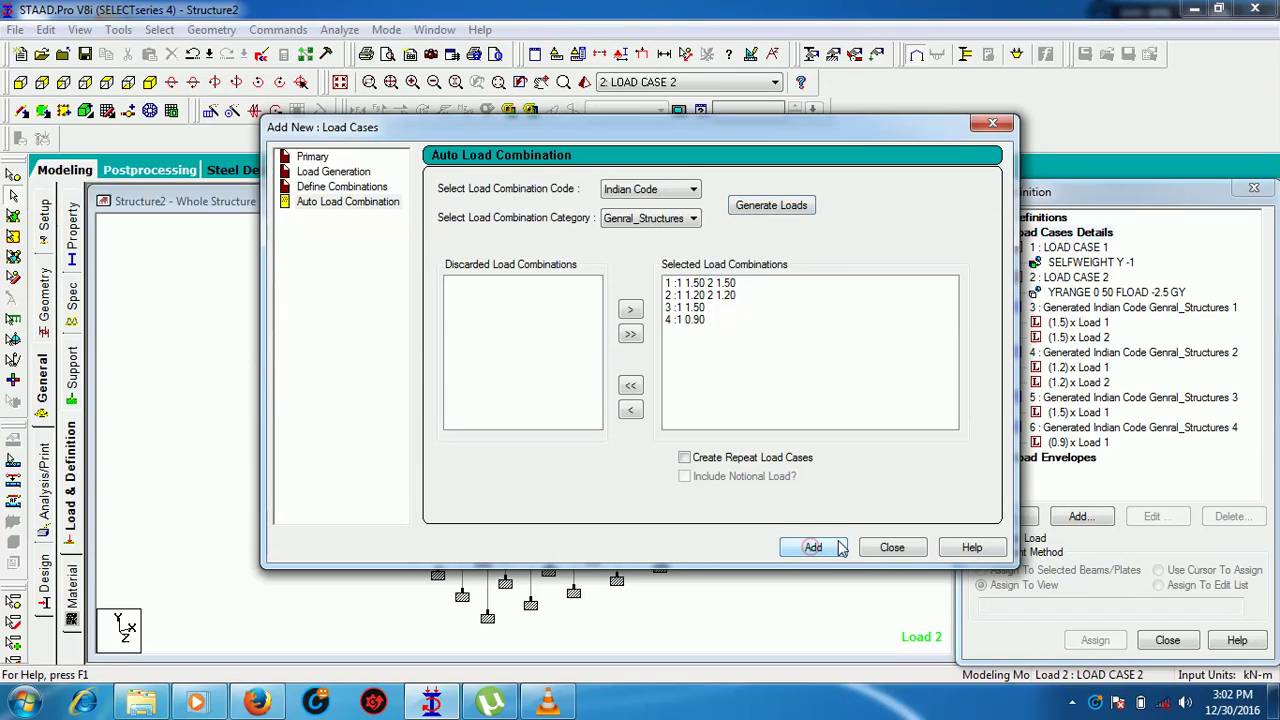
{"action": "left_click", "coordinate": [880, 547]}
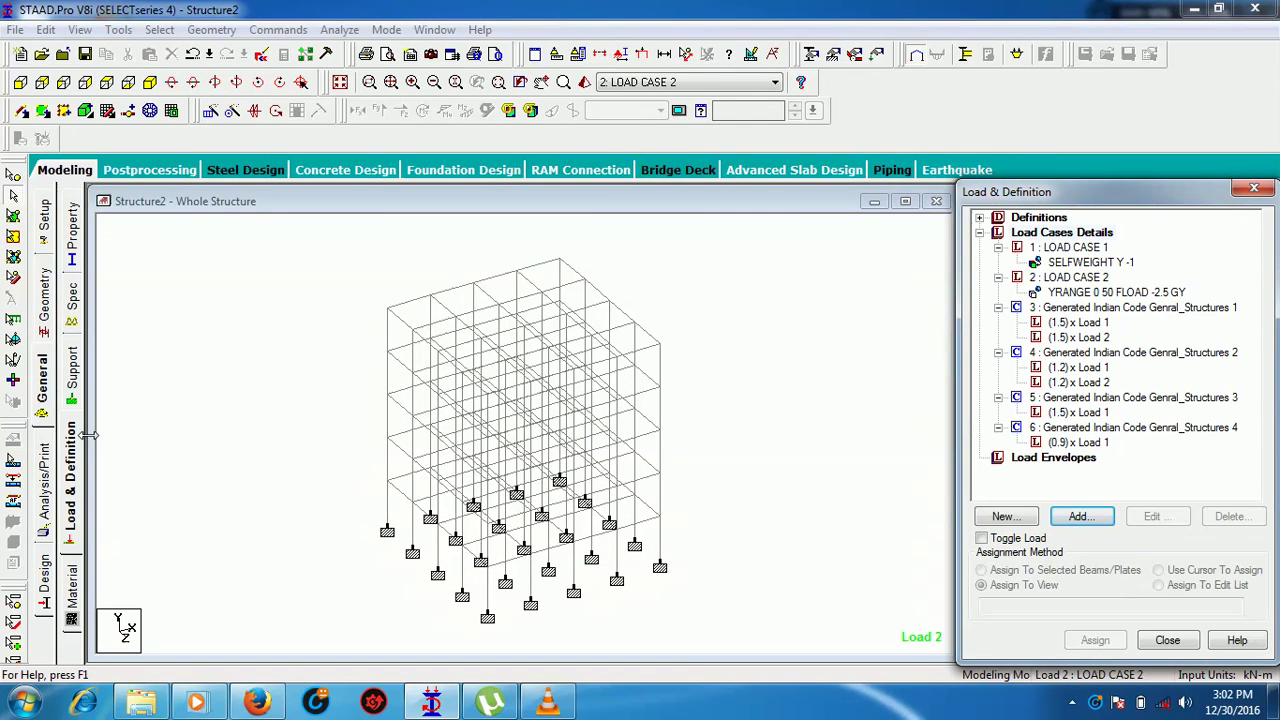
Step: Add a Perform Analysis command with the print option All
{"action": "left_click", "coordinate": [43, 483]}
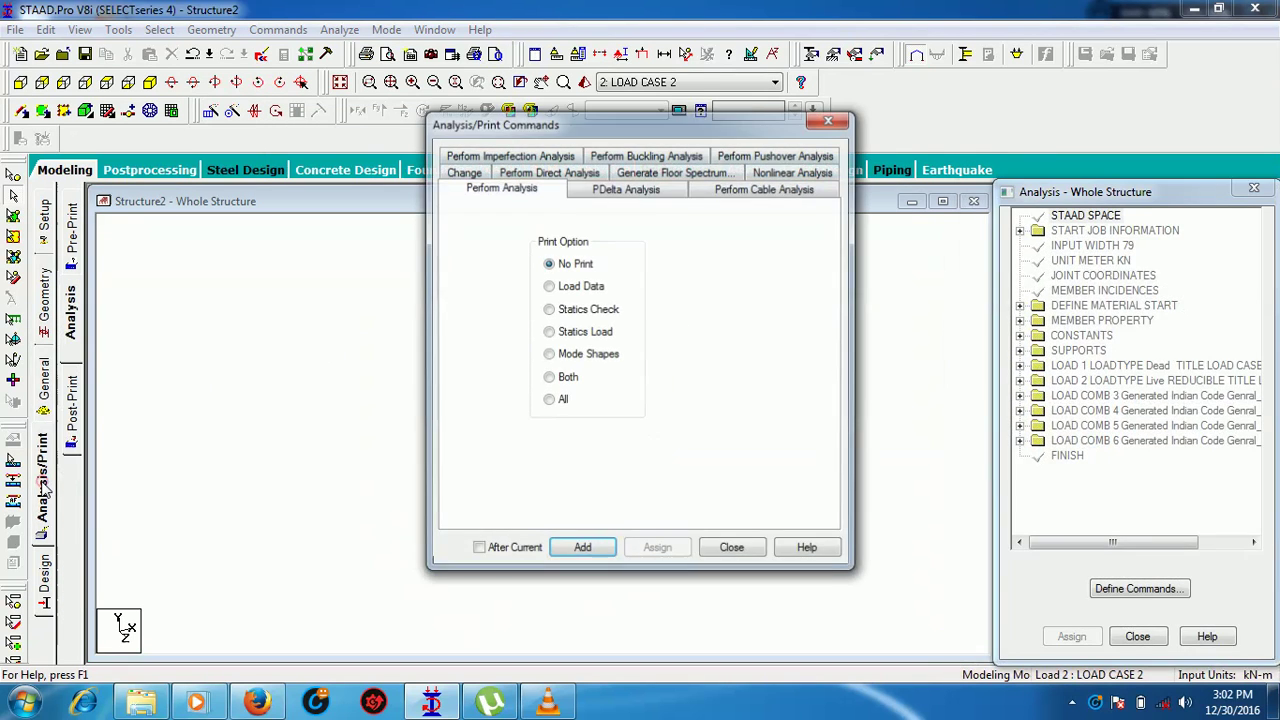
{"action": "left_click", "coordinate": [548, 400]}
{"action": "left_click", "coordinate": [588, 558]}
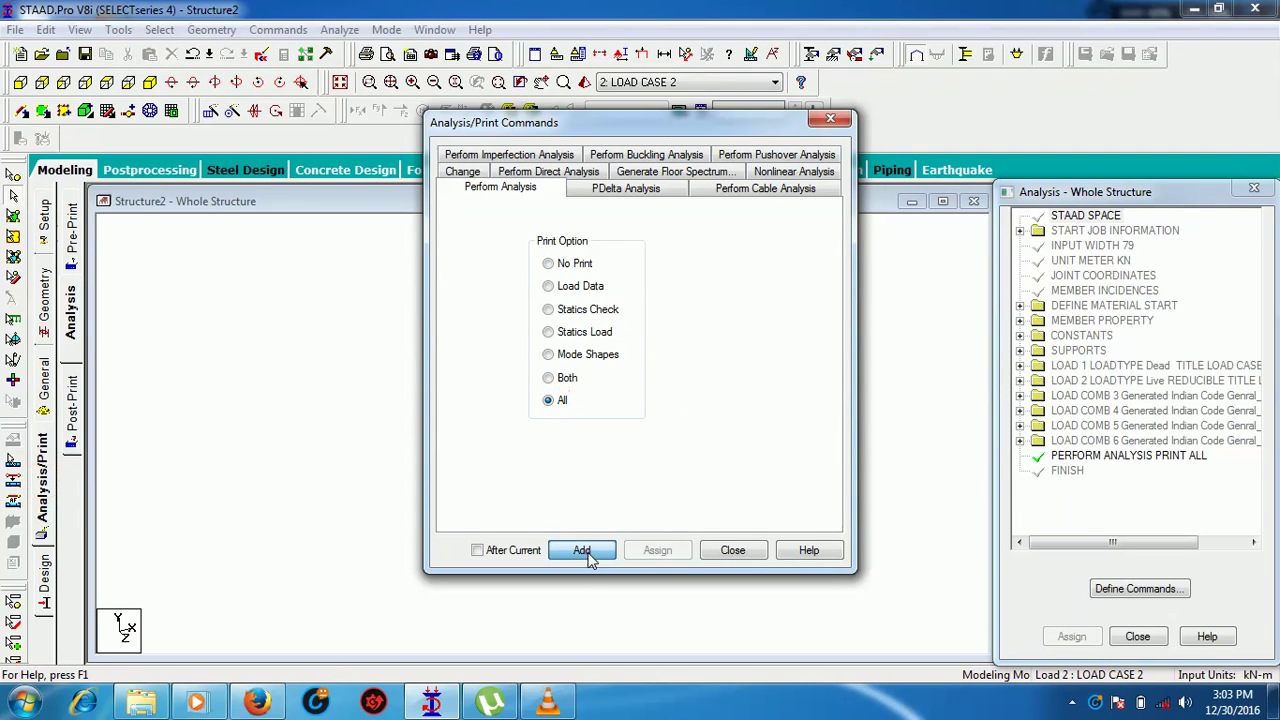
{"action": "left_click", "coordinate": [722, 550]}
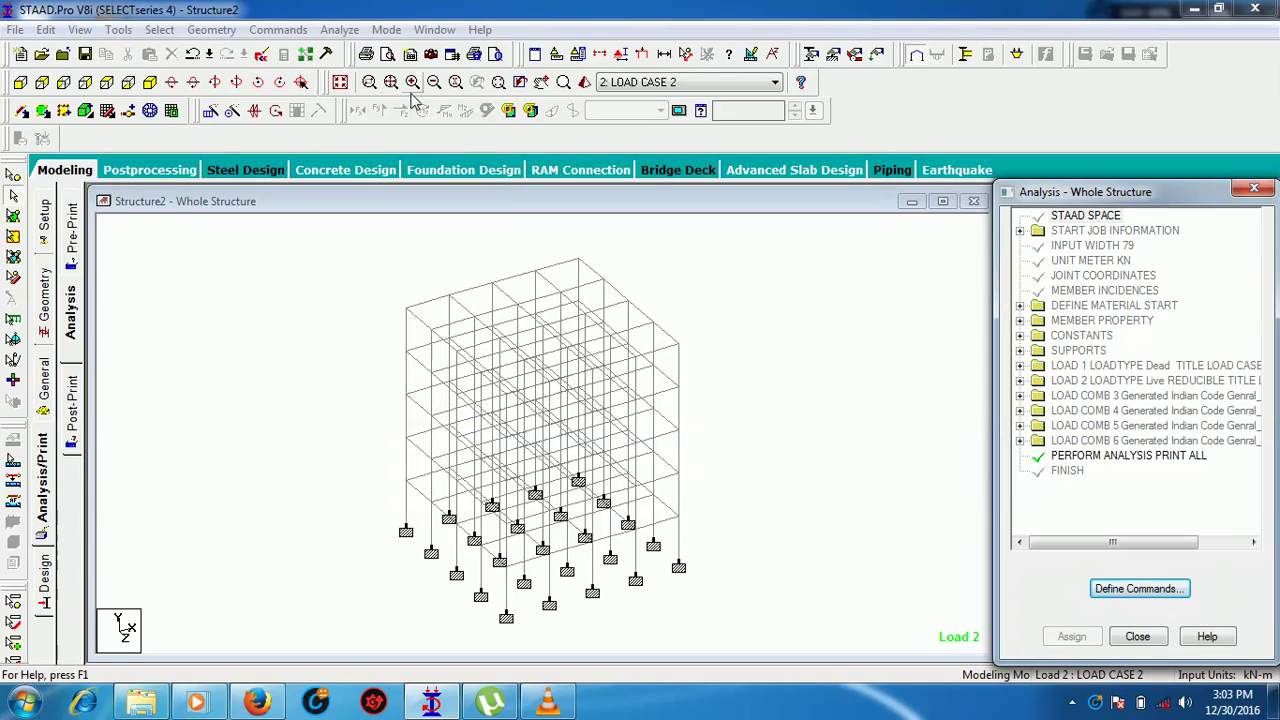
Step: Run the analysis, saving the modified structure, and stay in modeling mode when it completes
{"action": "left_click", "coordinate": [339, 30]}
{"action": "left_click", "coordinate": [345, 53]}
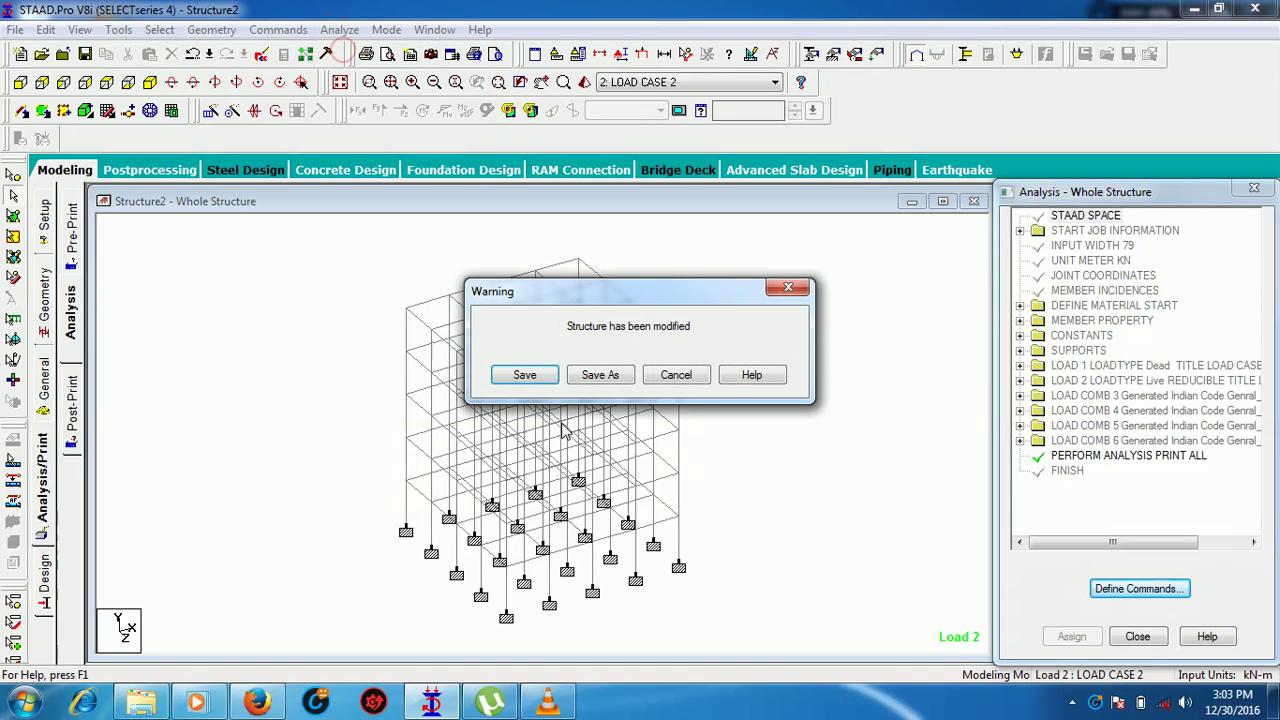
{"action": "left_click", "coordinate": [545, 378]}
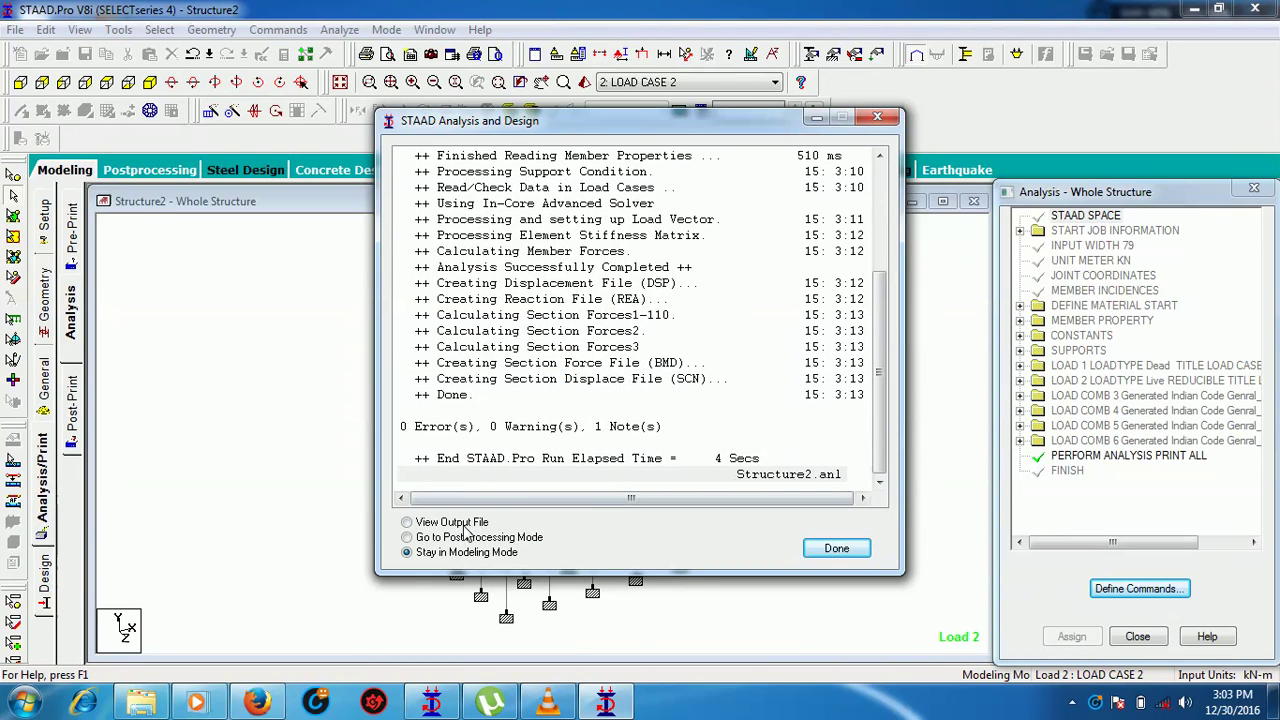
{"action": "left_click", "coordinate": [836, 548]}
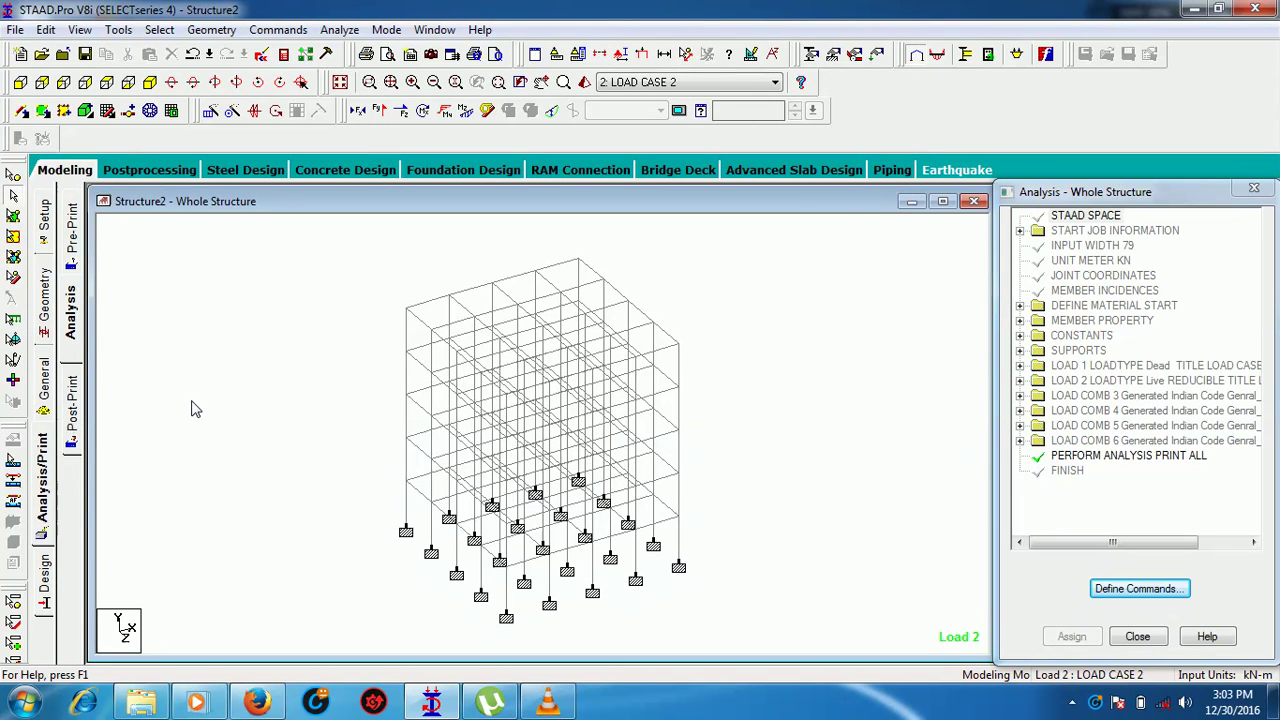
Step: Export all supports with all six load cases to foundation design, launching STAAD.foundation in a maximized window
{"action": "left_click", "coordinate": [477, 172]}
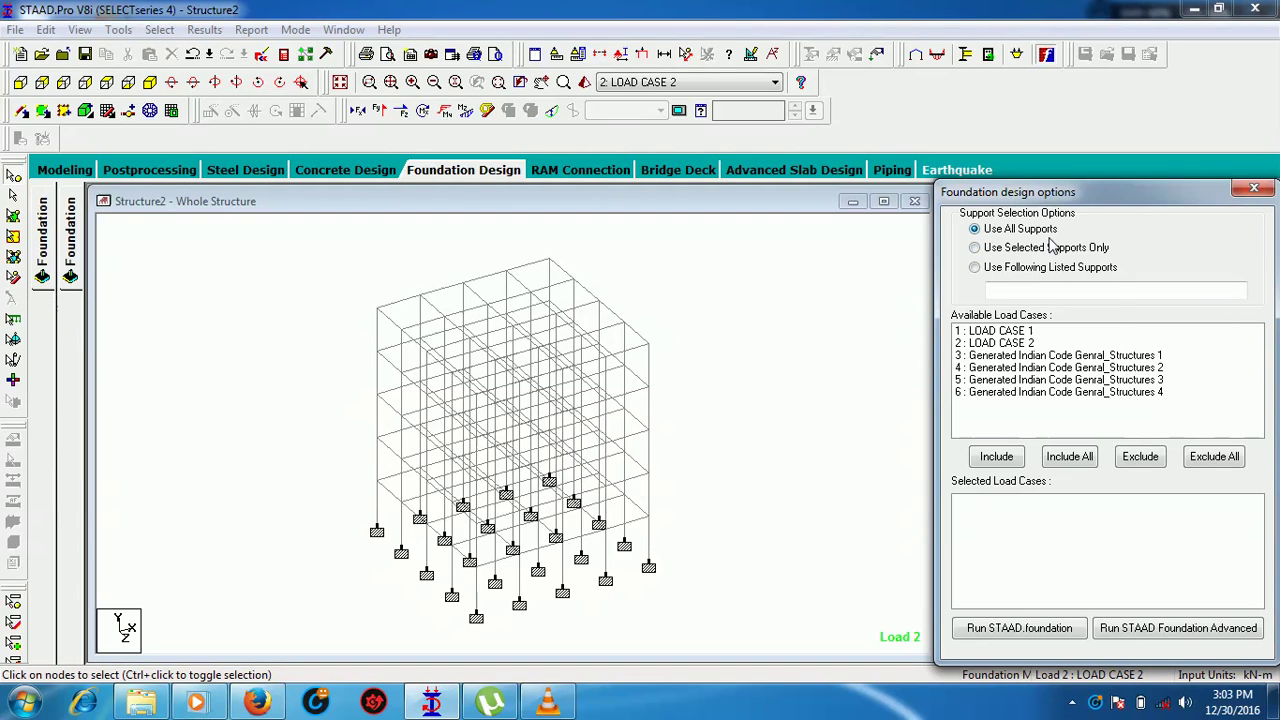
{"action": "left_click", "coordinate": [1065, 460]}
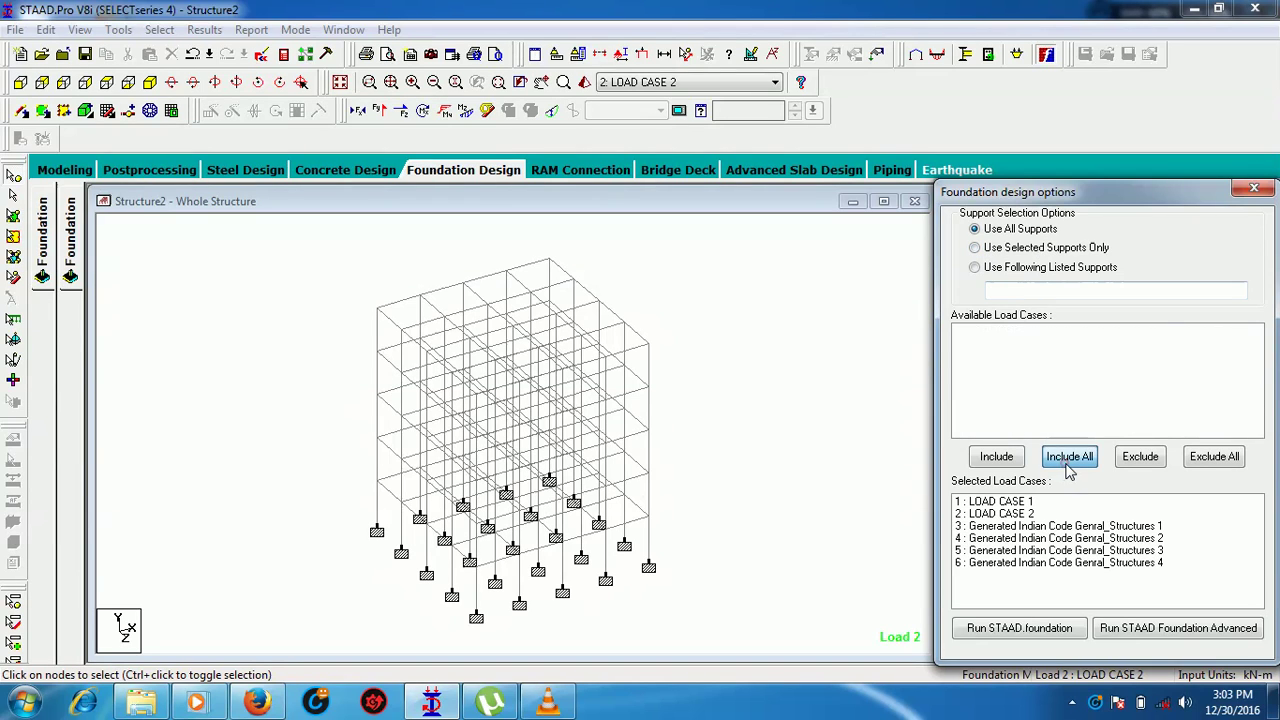
{"action": "left_click", "coordinate": [1052, 632]}
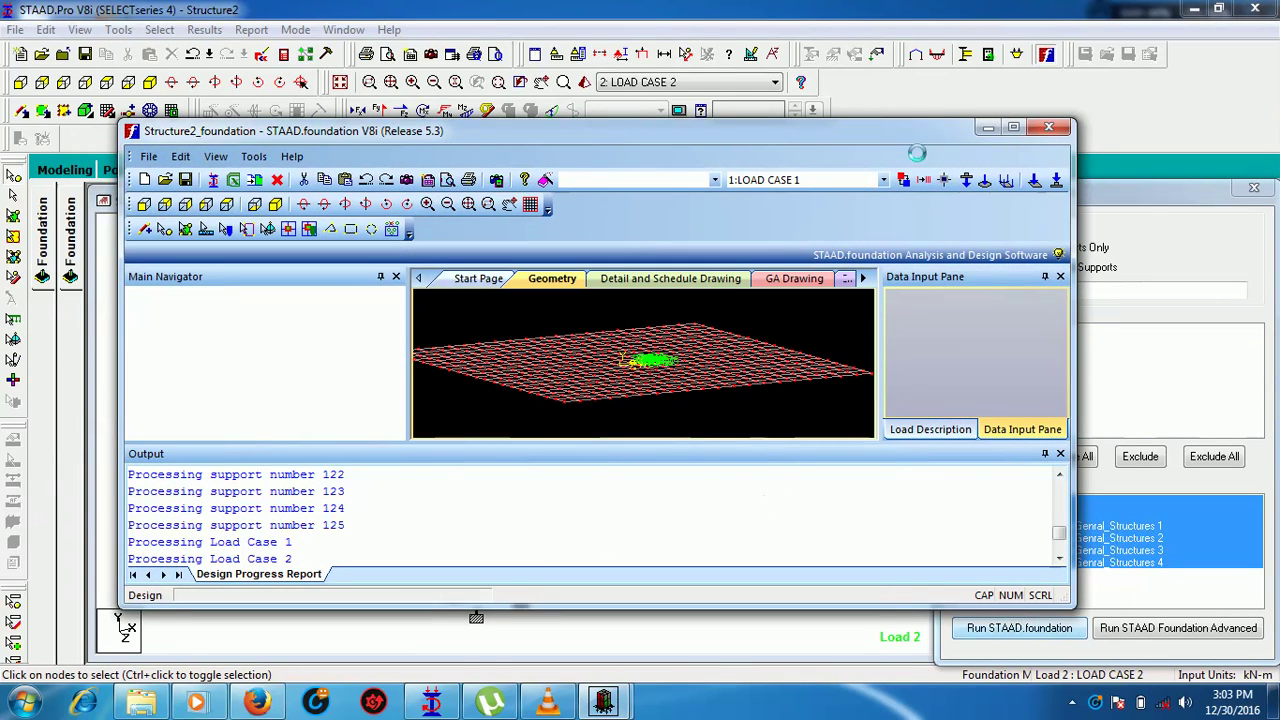
{"action": "left_click", "coordinate": [1013, 127]}
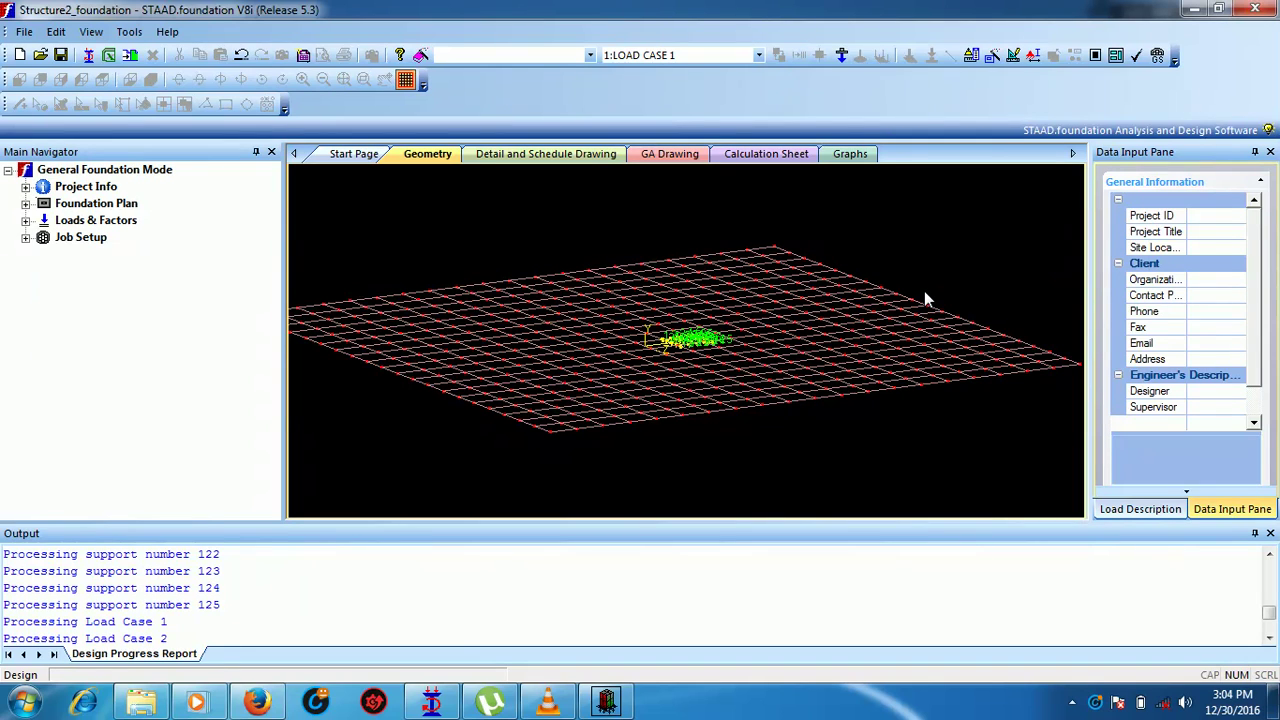
Step: Review the project info, foundation plan and loads sections, enlarging the load description area to examine the imported column reactions
{"action": "left_click", "coordinate": [25, 187]}
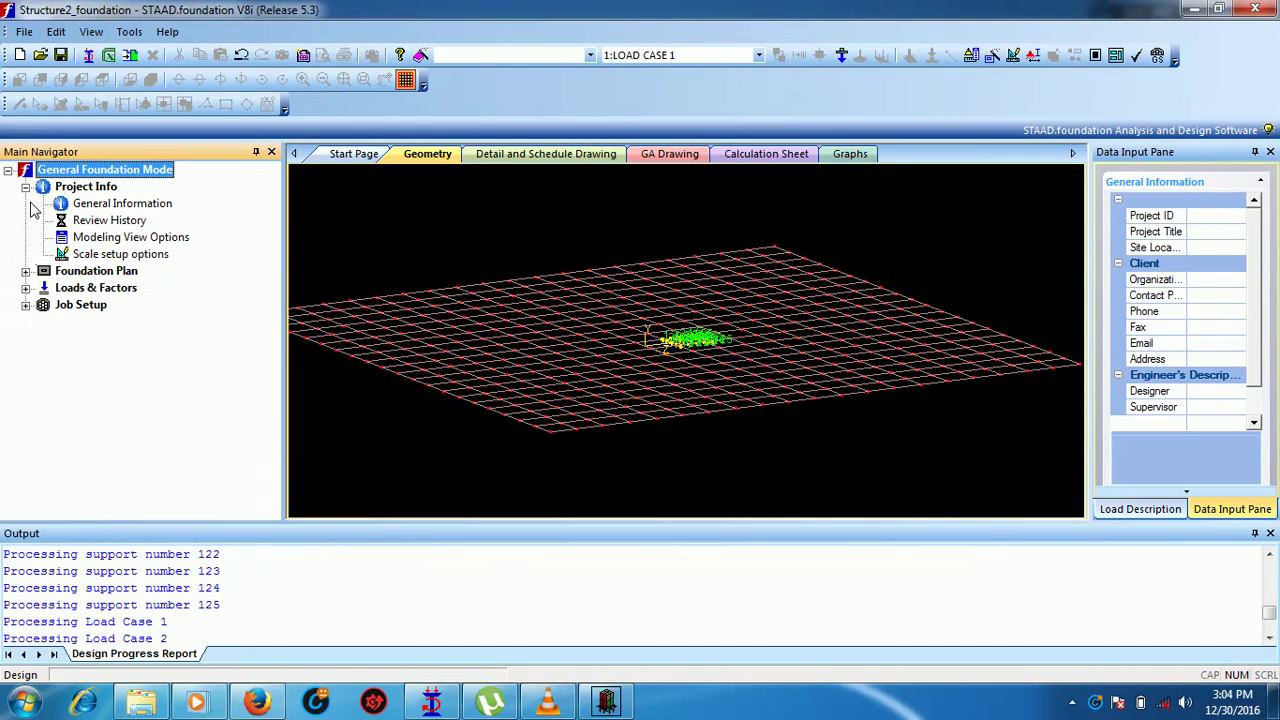
{"action": "left_click", "coordinate": [83, 257]}
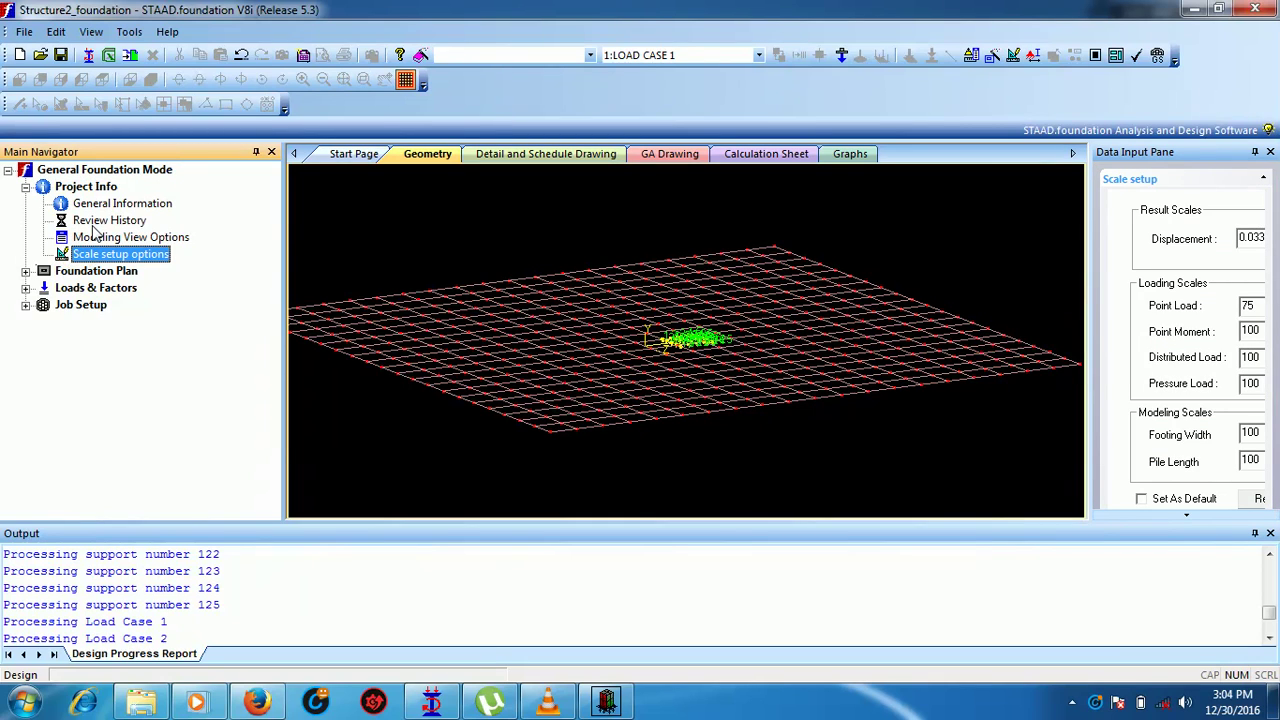
{"action": "left_click", "coordinate": [26, 272]}
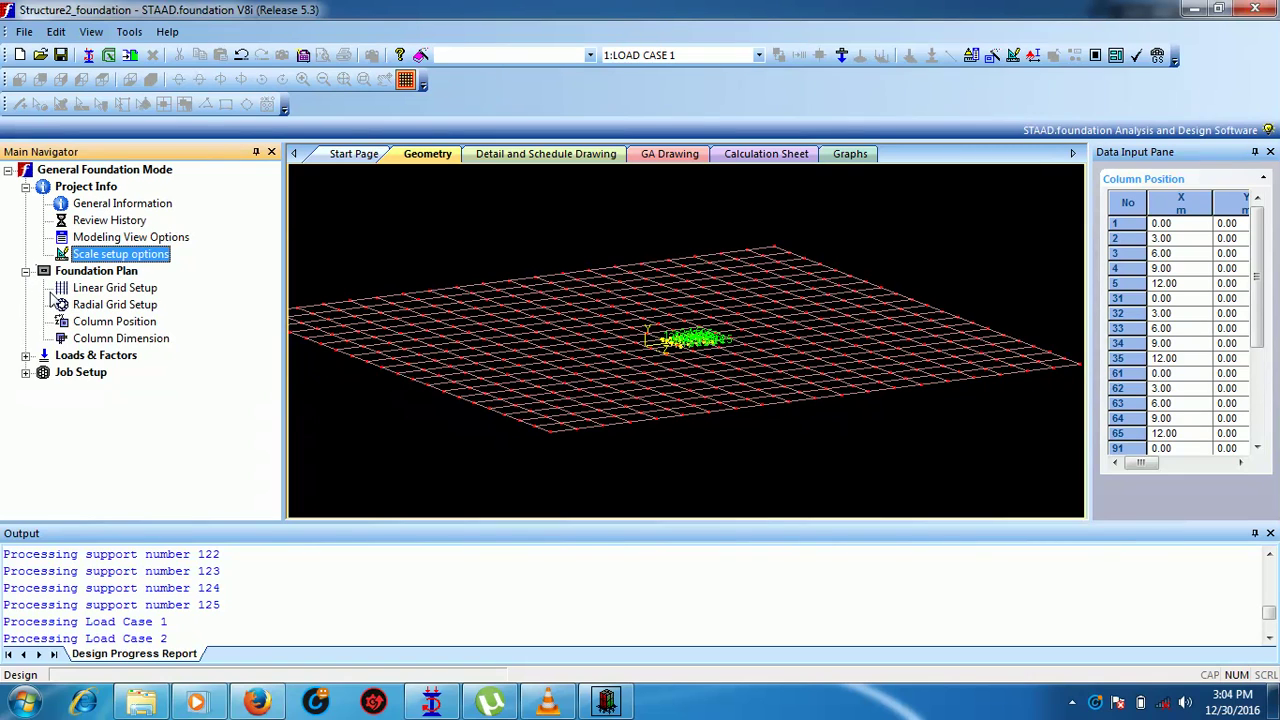
{"action": "left_click", "coordinate": [26, 356]}
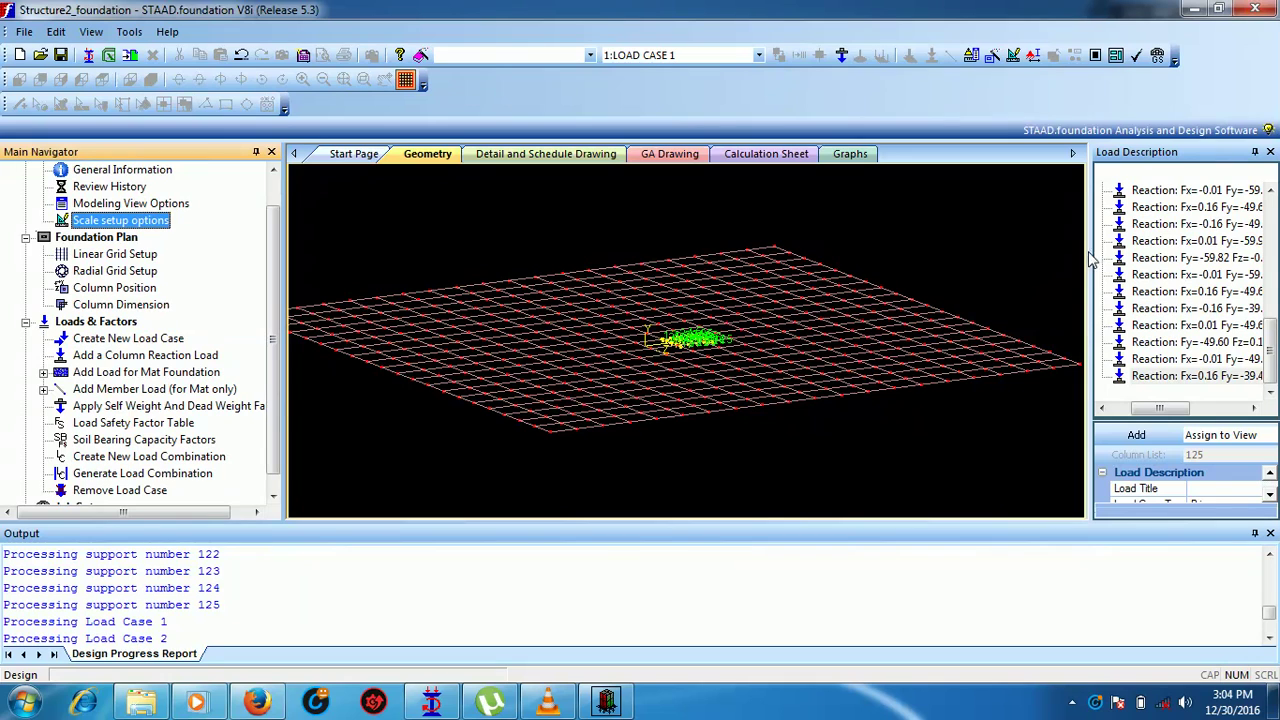
{"action": "left_click_drag", "start_coordinate": [1093, 258], "coordinate": [1008, 232]}
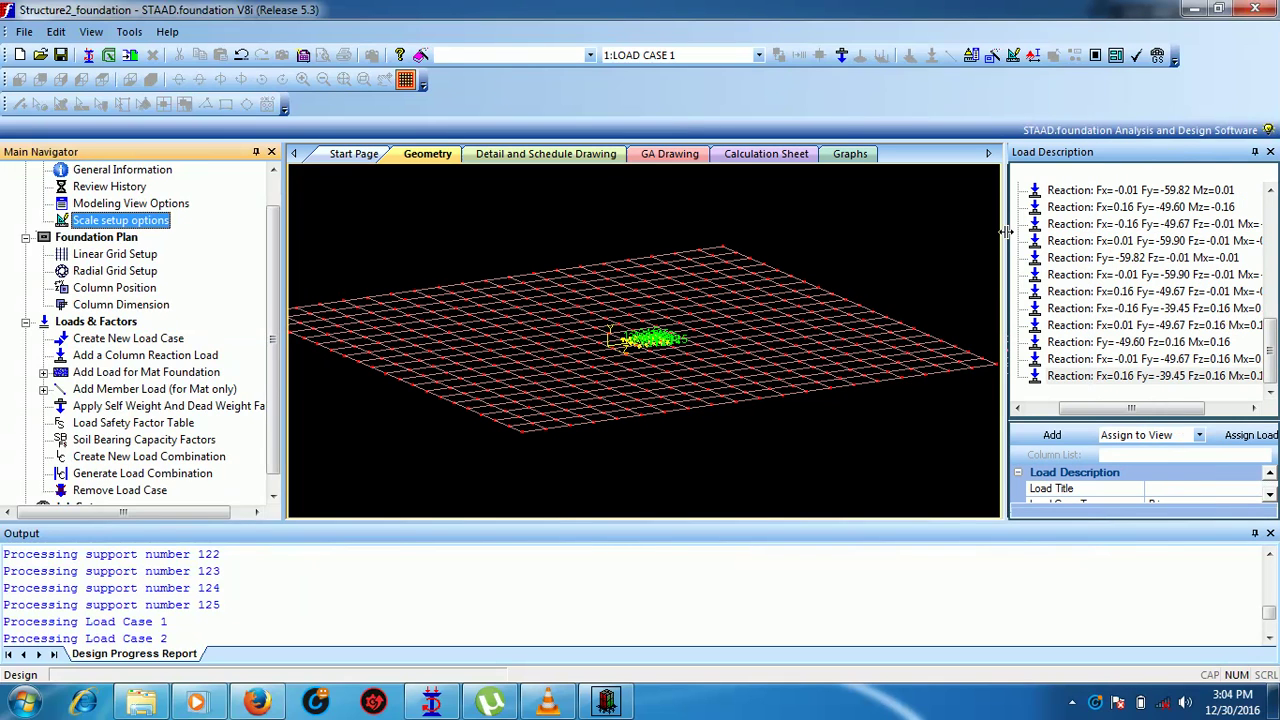
{"action": "left_click", "coordinate": [1168, 410]}
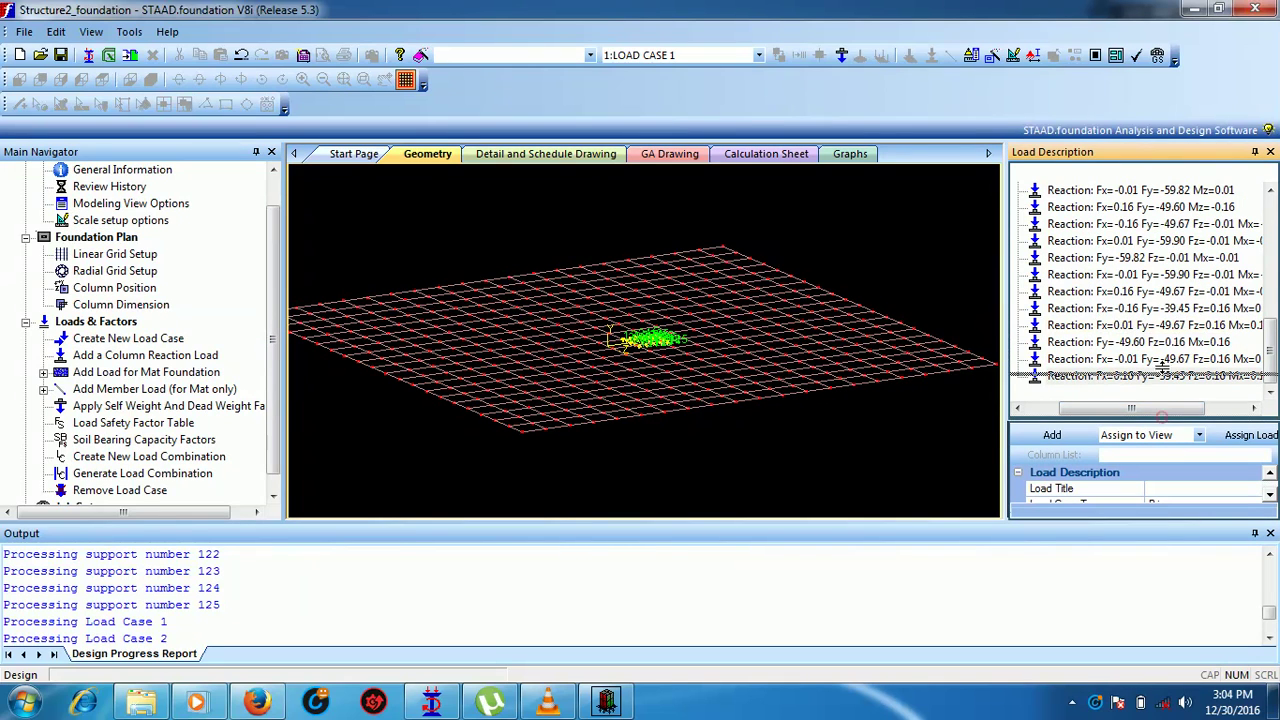
{"action": "left_click_drag", "start_coordinate": [1162, 318], "coordinate": [1162, 316]}
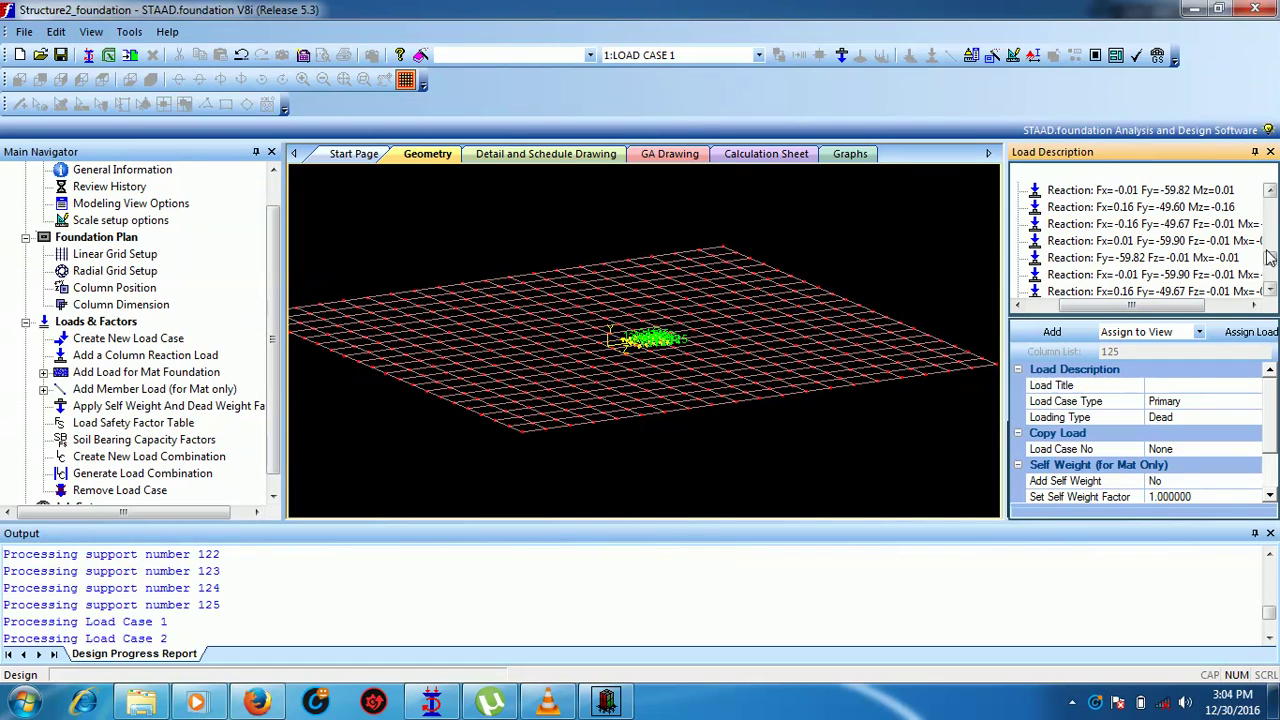
{"action": "mouse_move", "coordinate": [1268, 262]}
{"action": "left_mouse_down"}
{"action": "mouse_move", "coordinate": [1272, 210]}
{"action": "mouse_move", "coordinate": [1270, 282]}
{"action": "left_mouse_up"}
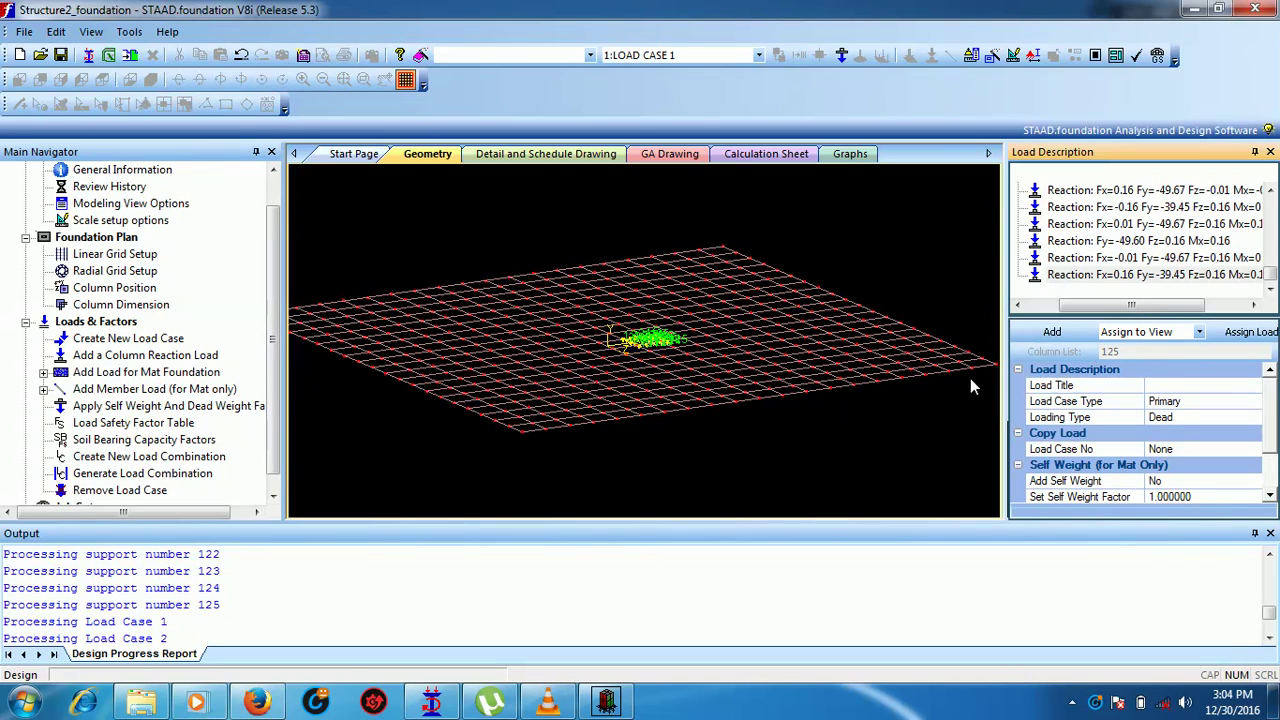
{"action": "left_click", "coordinate": [140, 342]}
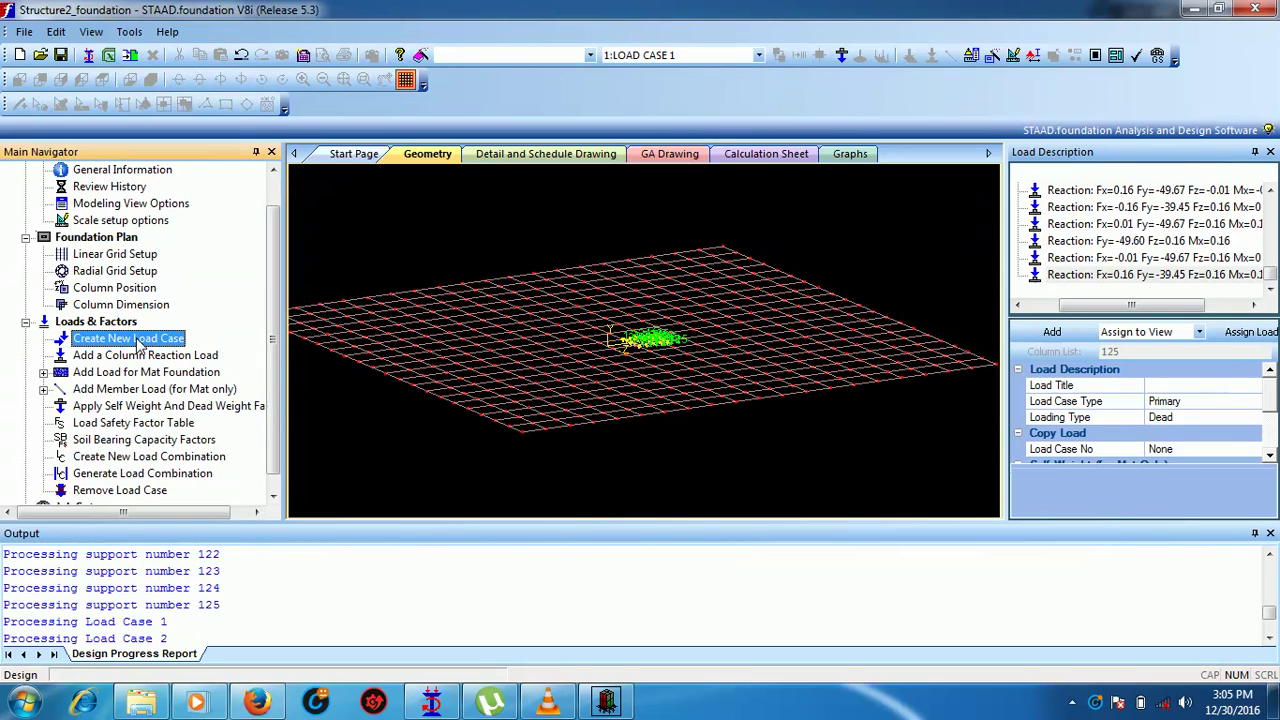
{"action": "scroll", "coordinate": [112, 365], "scroll_direction": "down", "scroll_amount": 1}
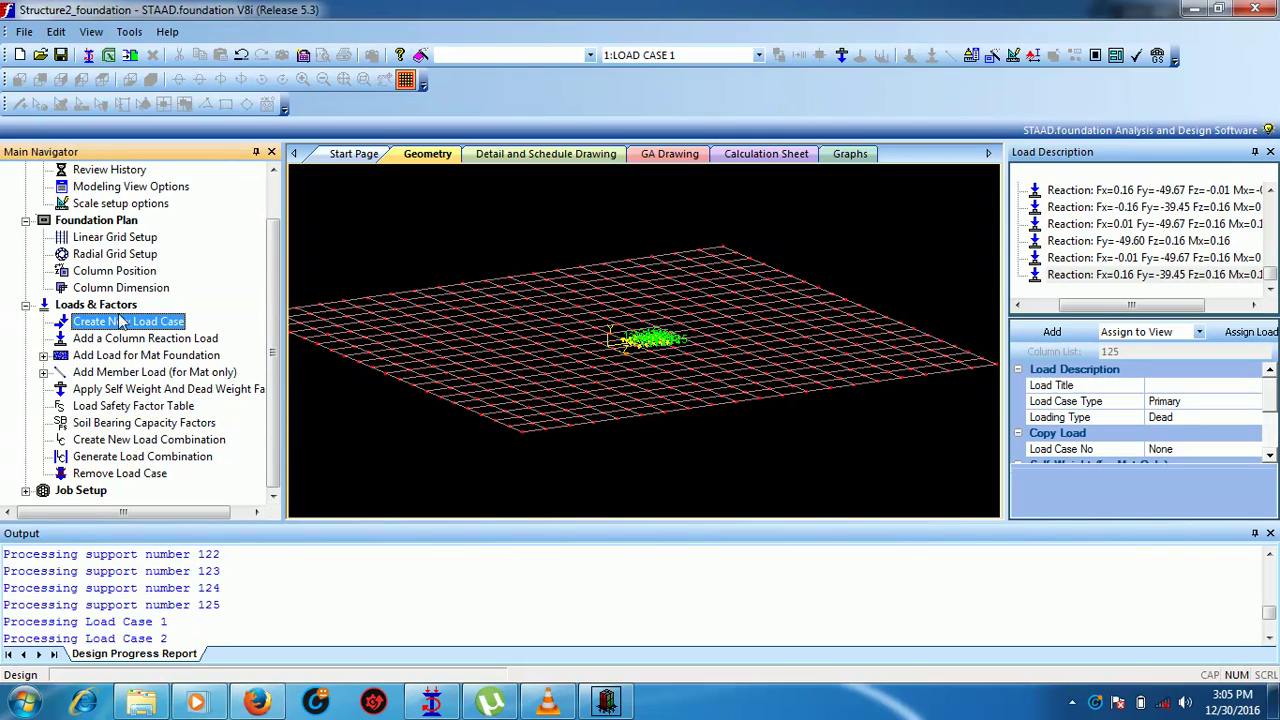
{"action": "left_click", "coordinate": [92, 441]}
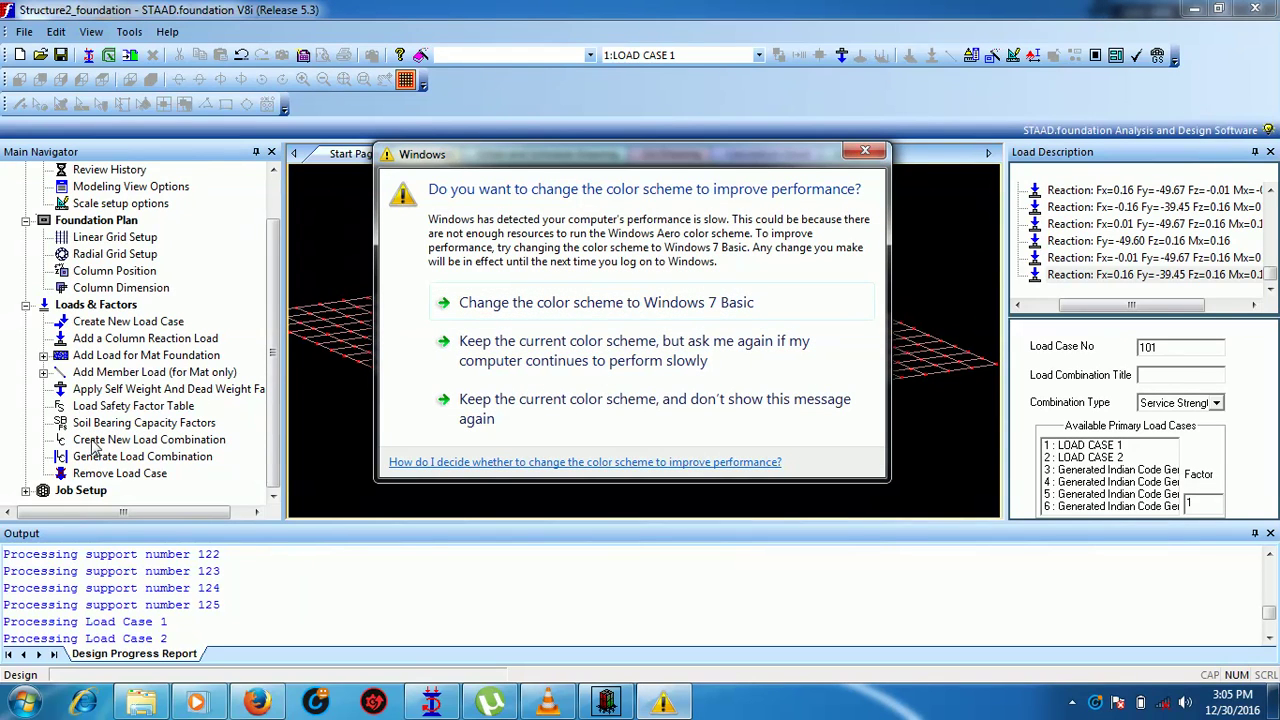
{"action": "left_click", "coordinate": [865, 151]}
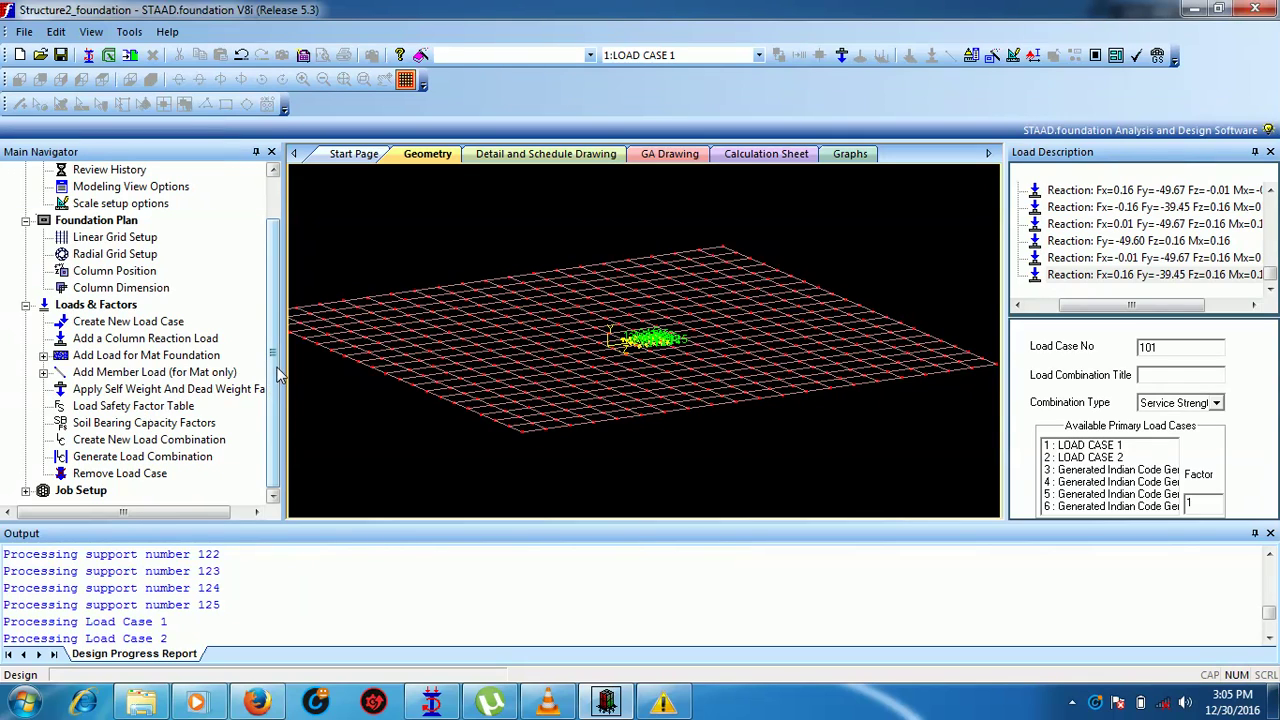
{"action": "left_click_drag", "start_coordinate": [274, 353], "coordinate": [272, 367]}
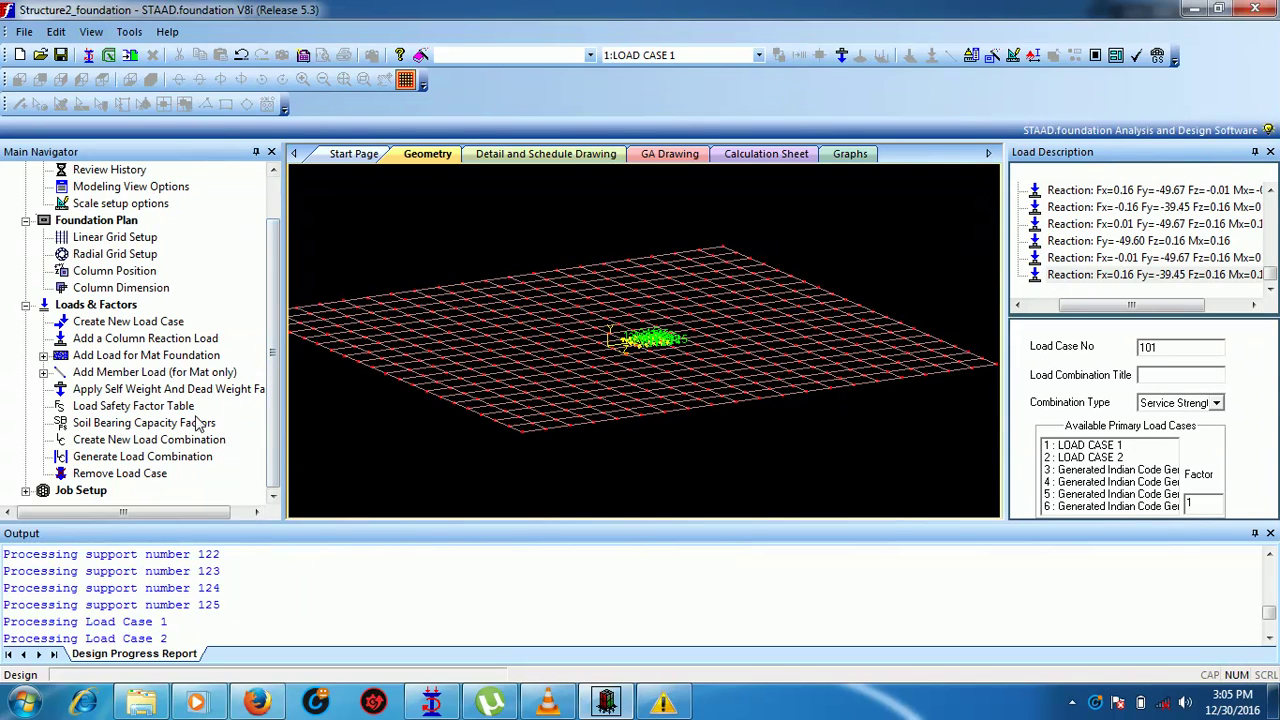
Step: Generate service load combinations from the INDIAN load combination table, starting at combination number 101
{"action": "left_click", "coordinate": [110, 460]}
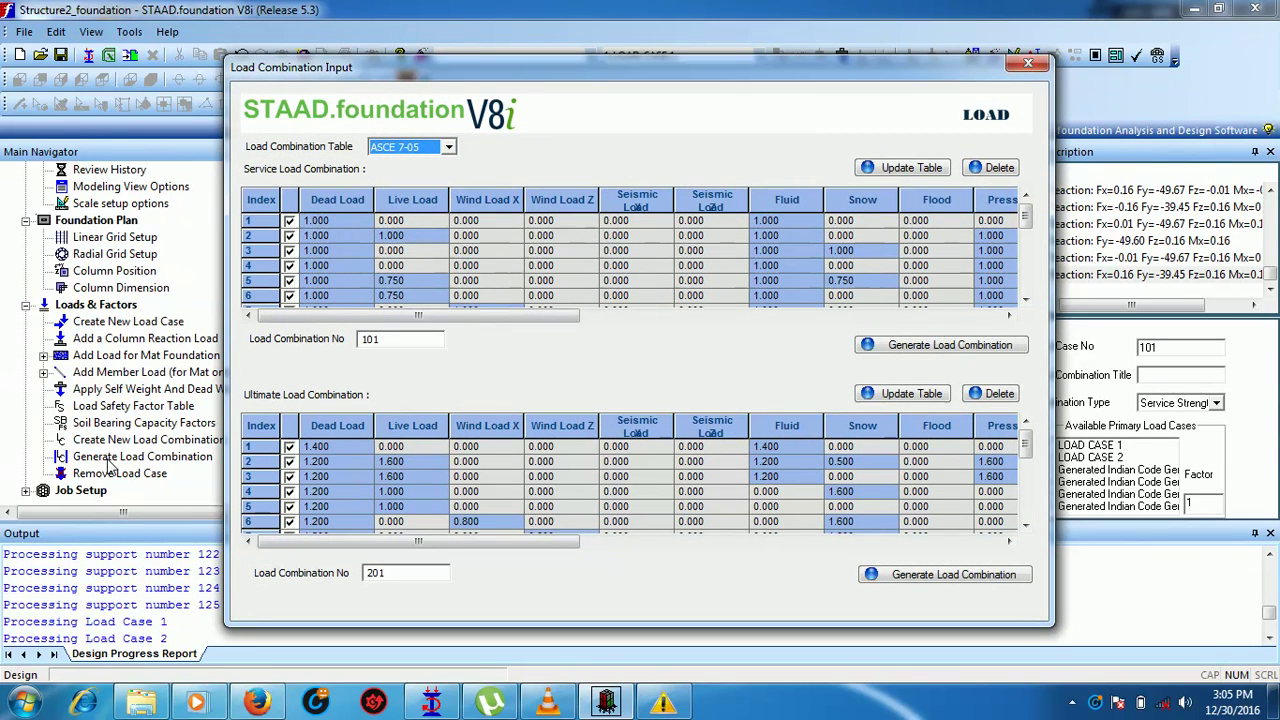
{"action": "left_click", "coordinate": [450, 148]}
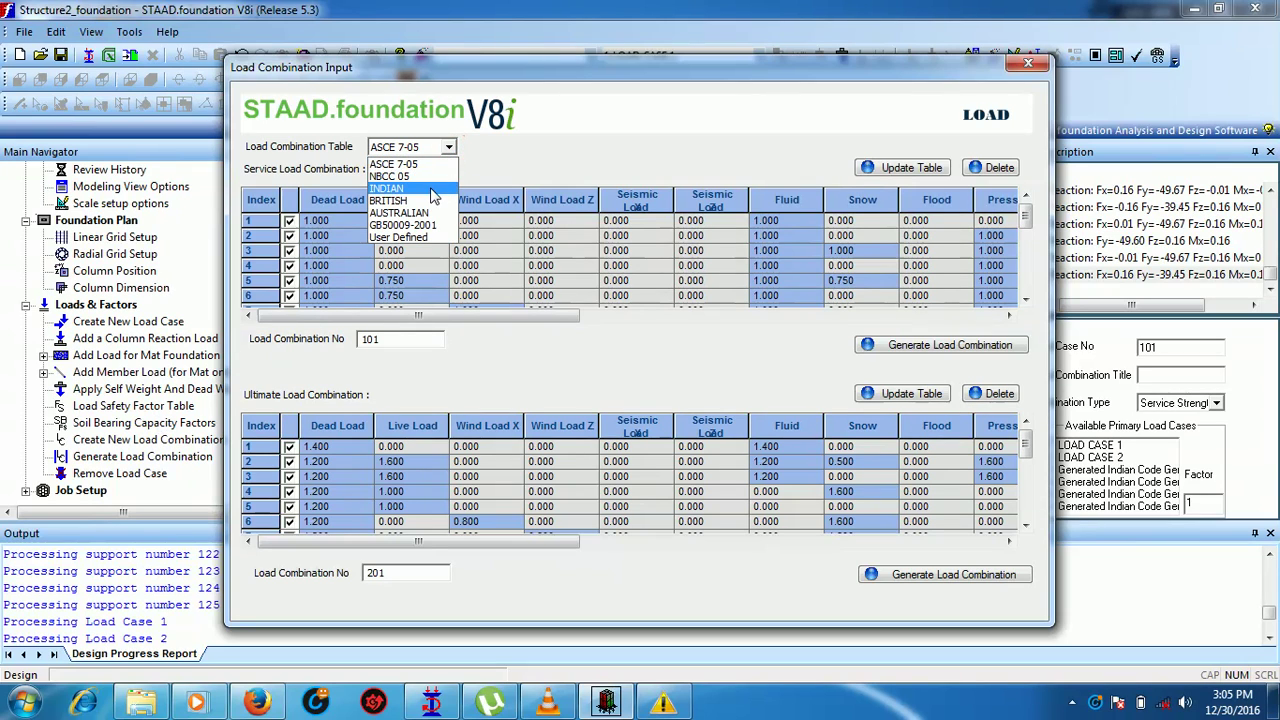
{"action": "left_click", "coordinate": [428, 188]}
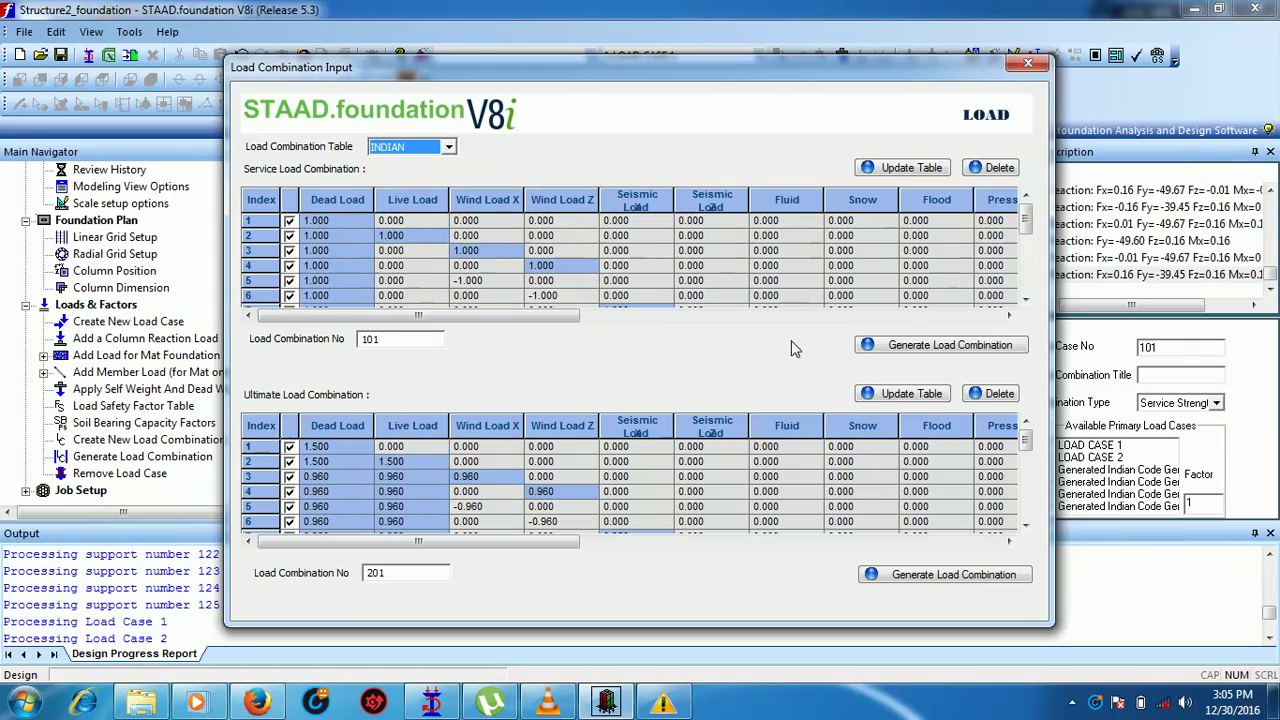
{"action": "left_click", "coordinate": [897, 350]}
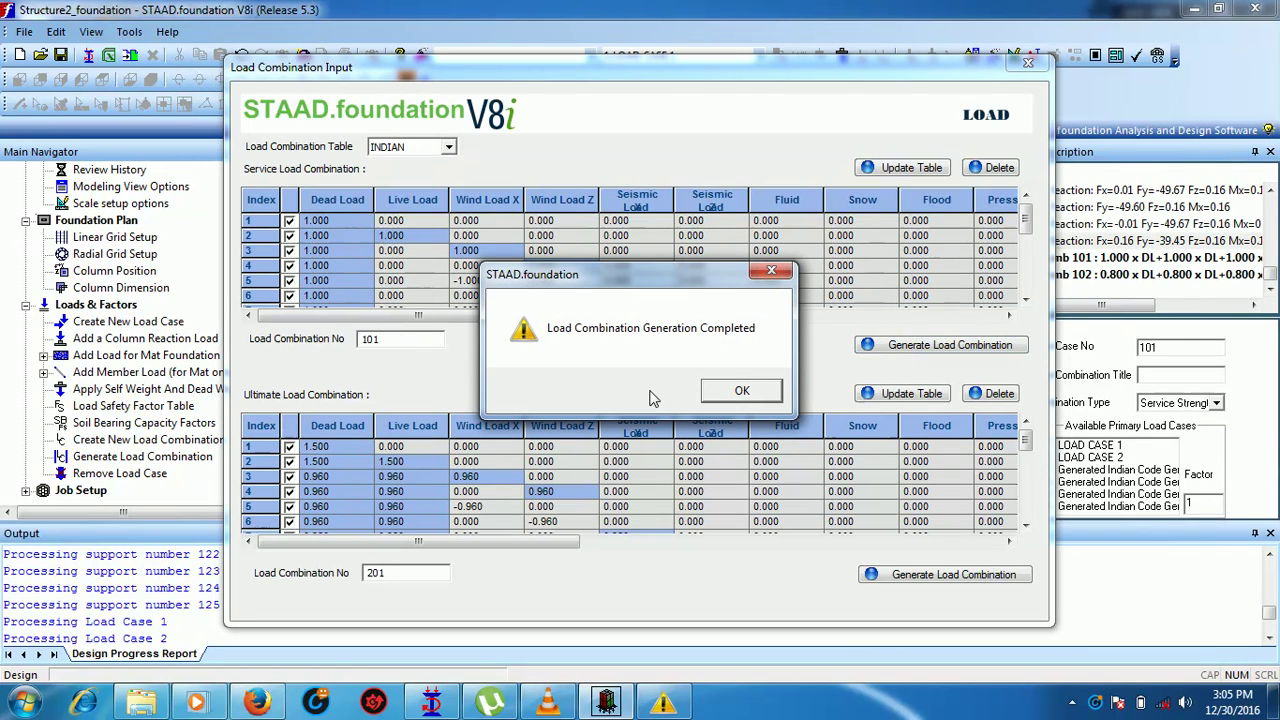
{"action": "left_click", "coordinate": [741, 400]}
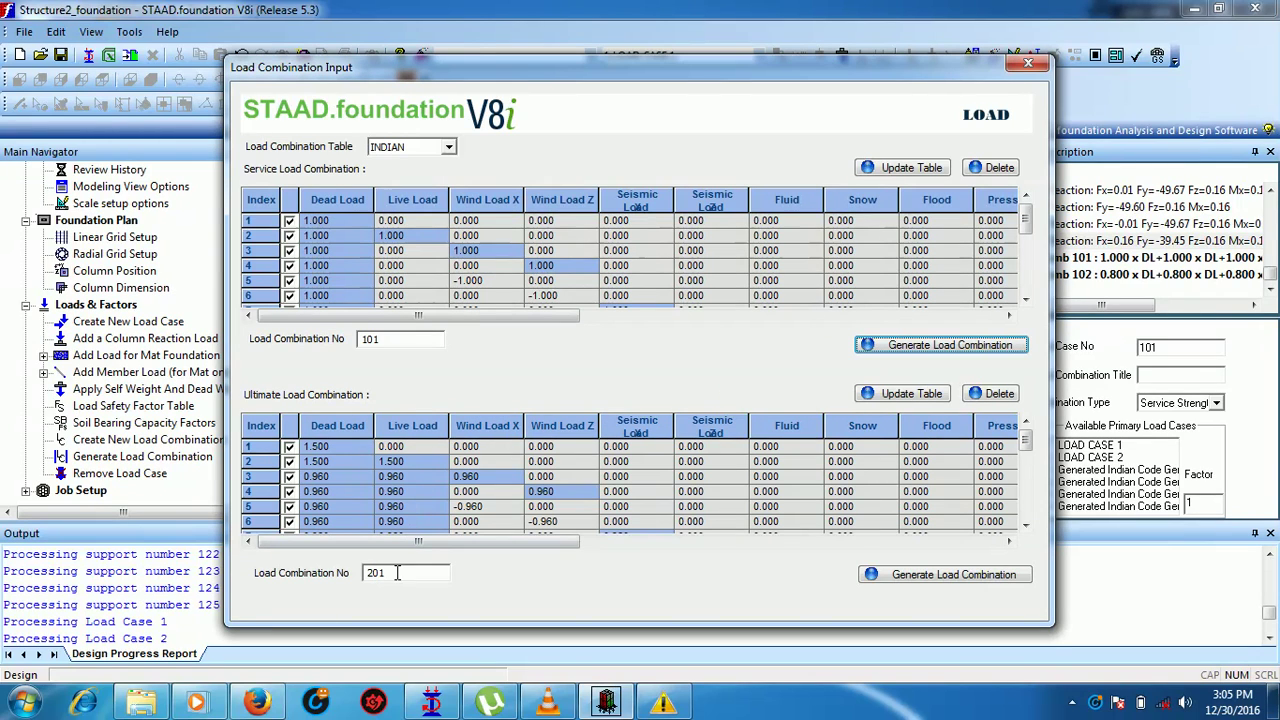
Step: Generate the INDIAN ultimate load combinations starting at number 201, and close the load combination input
{"action": "left_click", "coordinate": [922, 578]}
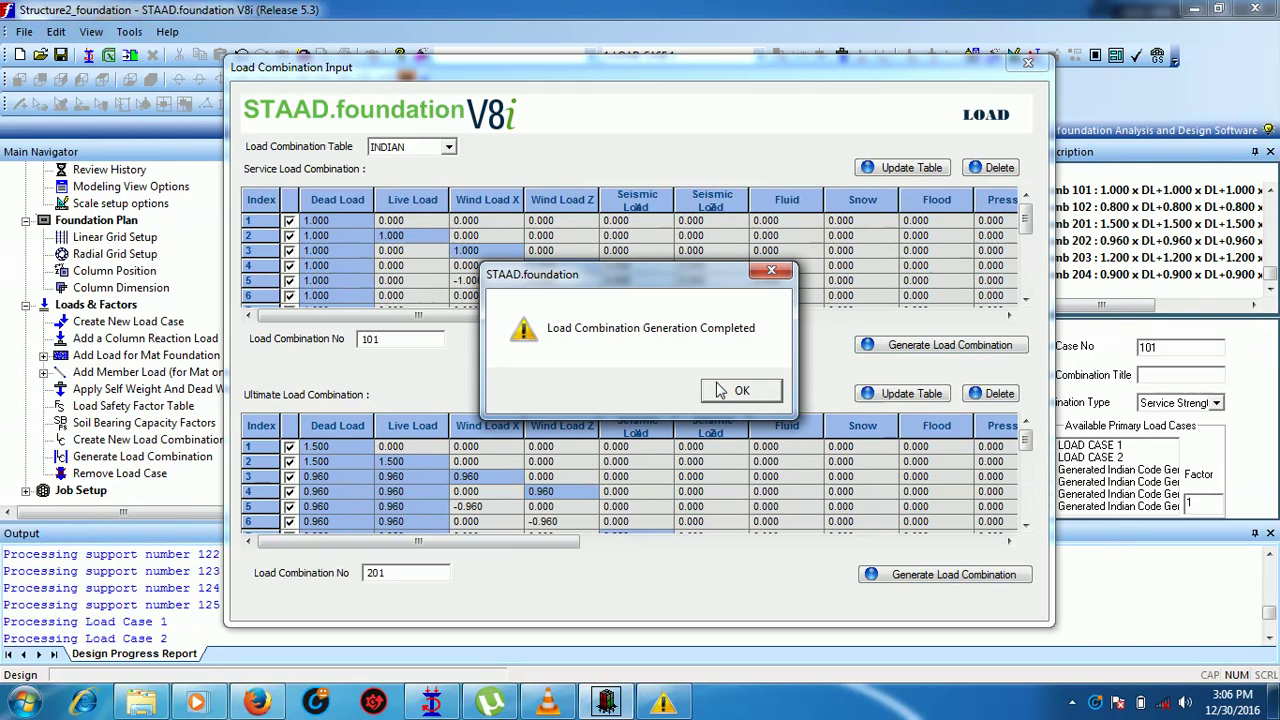
{"action": "left_click", "coordinate": [720, 389]}
{"action": "left_click", "coordinate": [1027, 63]}
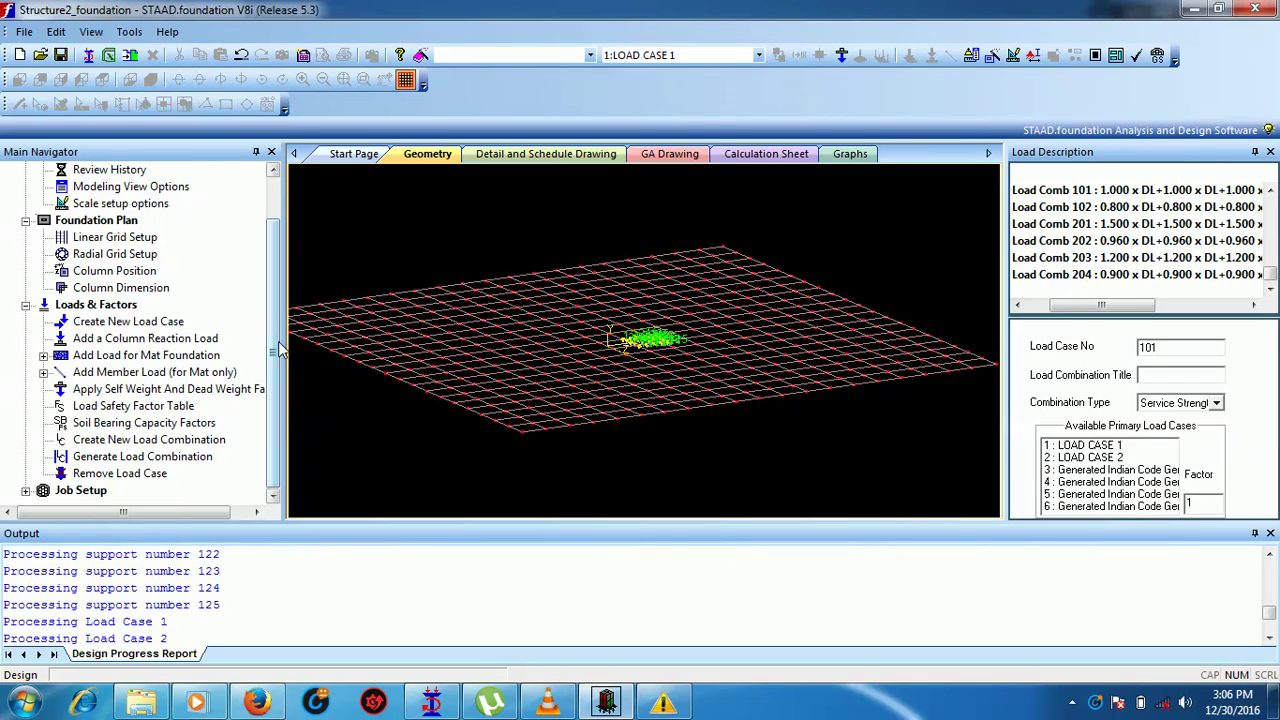
Step: Start a new foundation job and name it "Footing Design"
{"action": "left_click", "coordinate": [26, 491]}
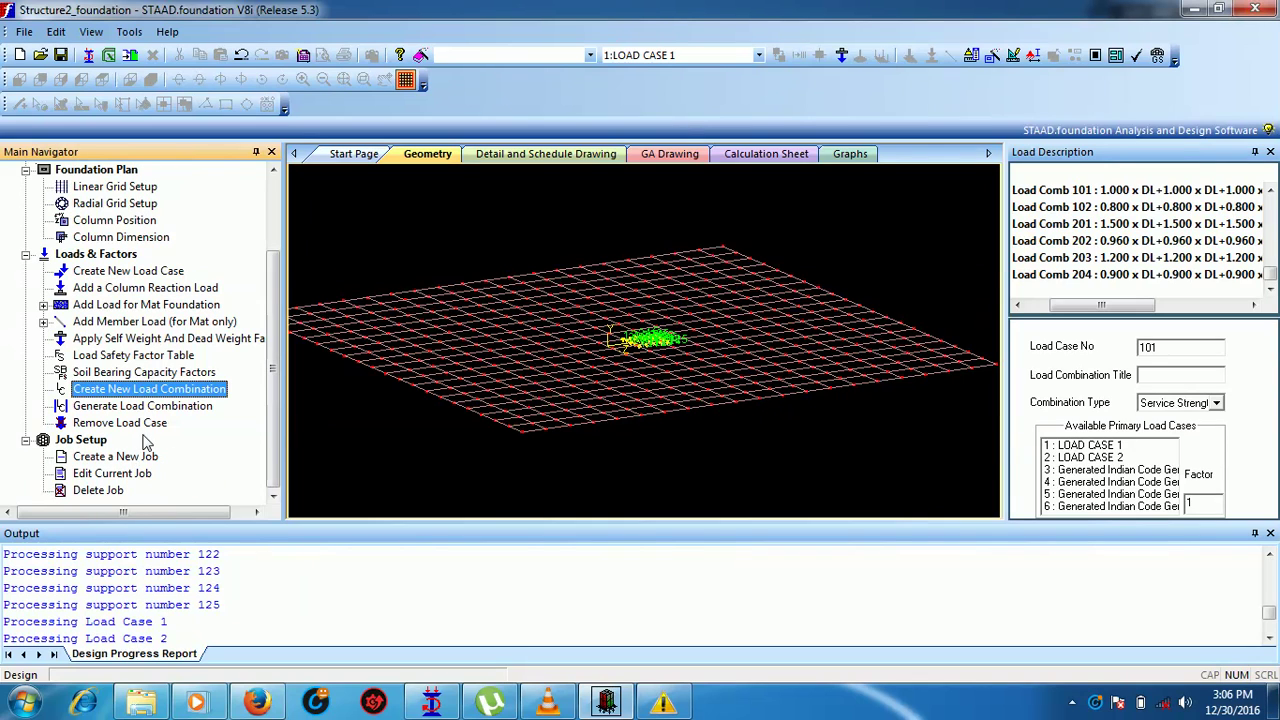
{"action": "left_click", "coordinate": [125, 460]}
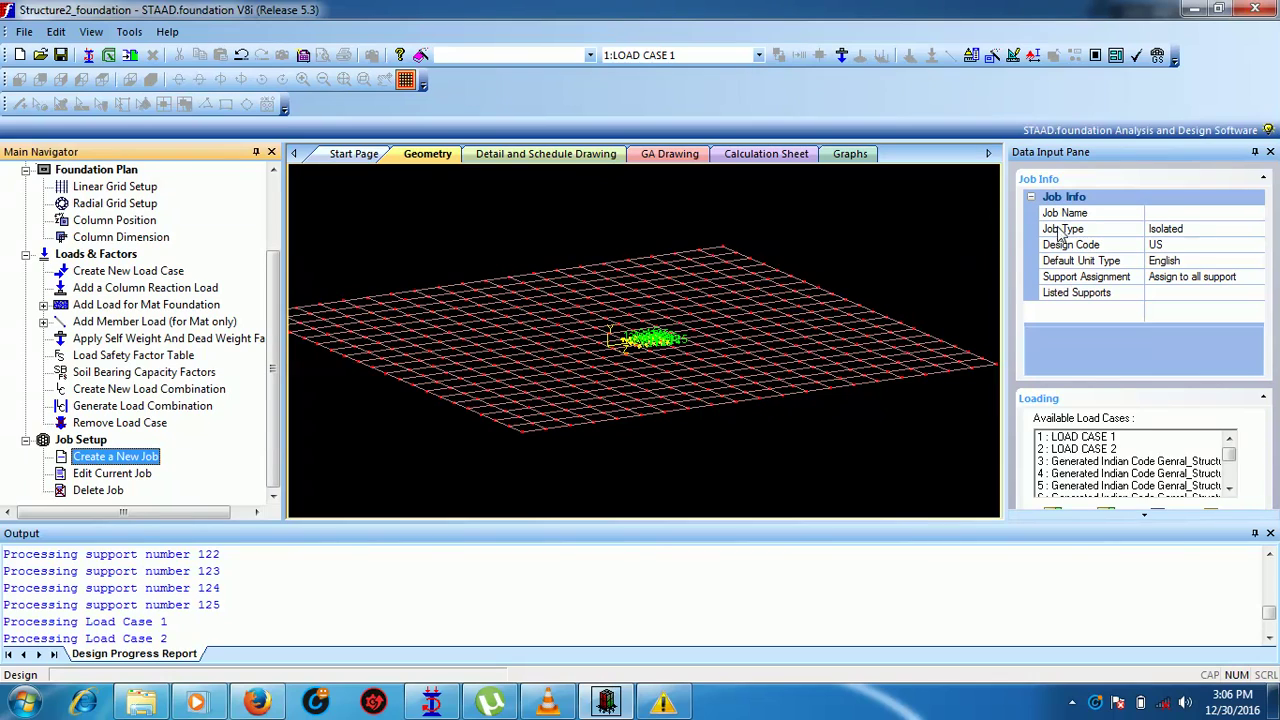
{"action": "left_click", "coordinate": [1168, 214]}
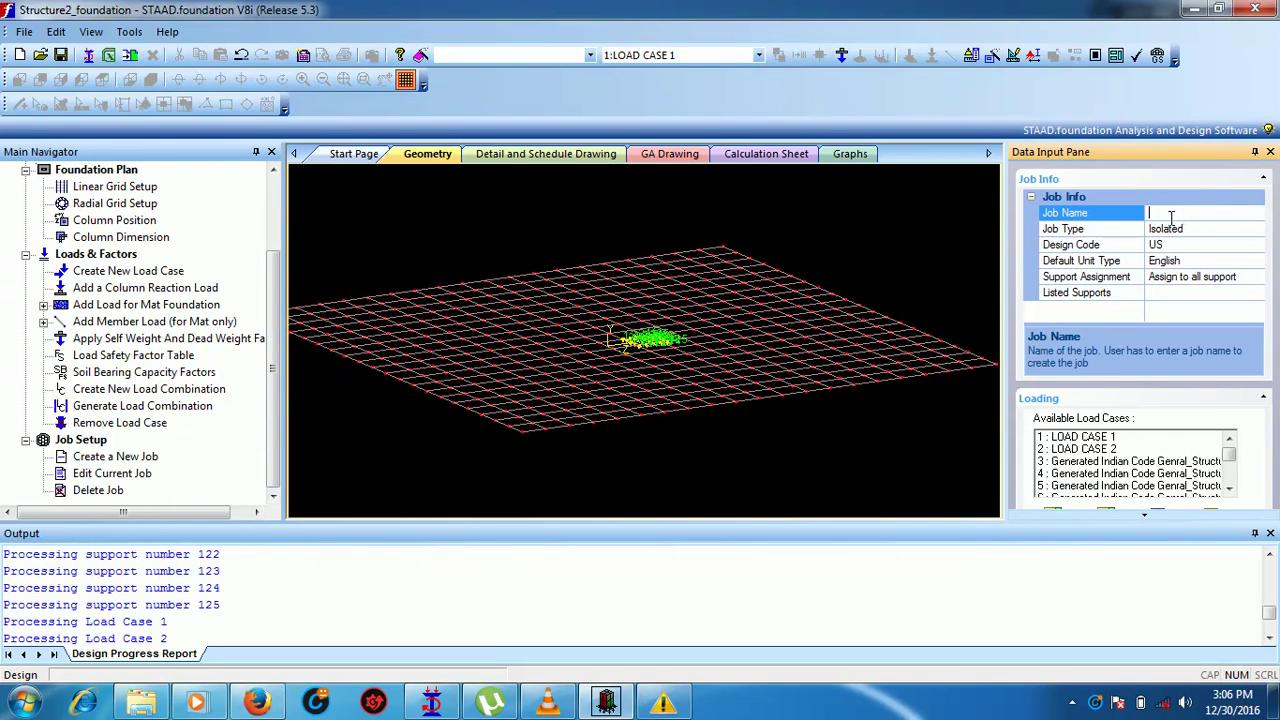
{"action": "type", "text": "Footin"}
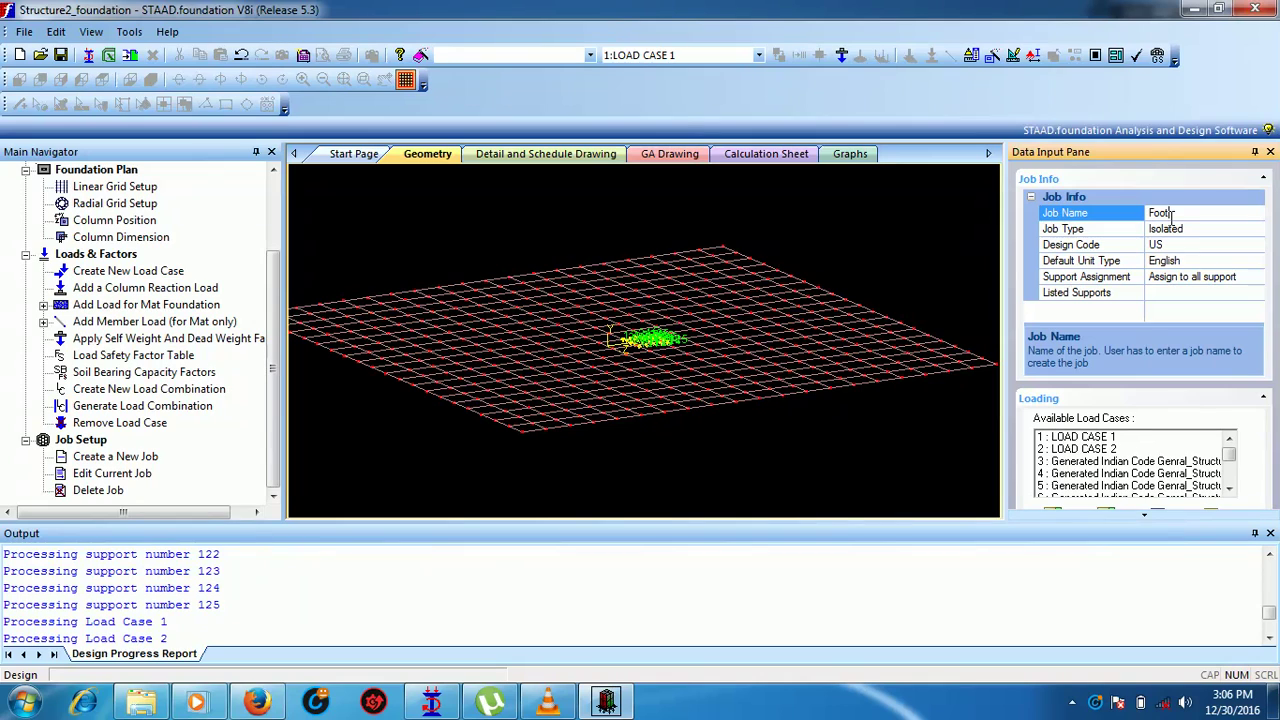
{"action": "type", "text": "g Design"}
Step: Set the new job's design code to Indian and its default unit type to SI
{"action": "left_click", "coordinate": [1190, 245]}
{"action": "left_click", "coordinate": [1257, 245]}
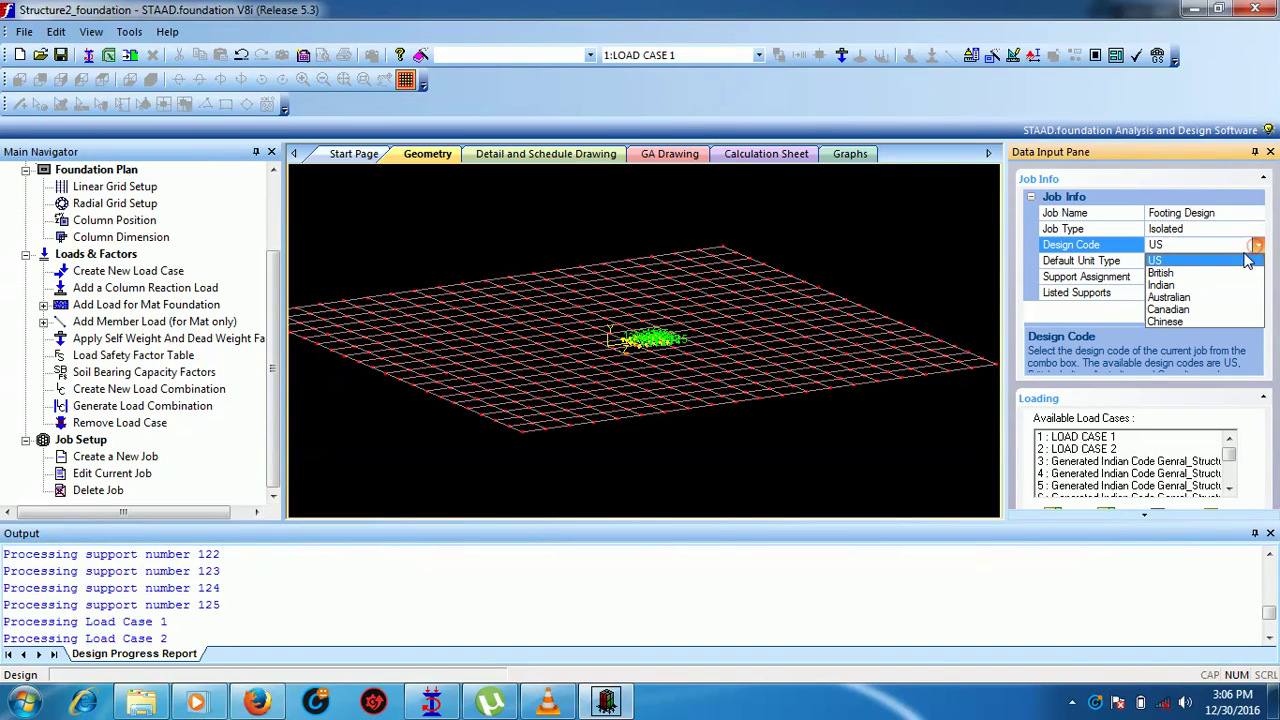
{"action": "left_click", "coordinate": [1200, 285]}
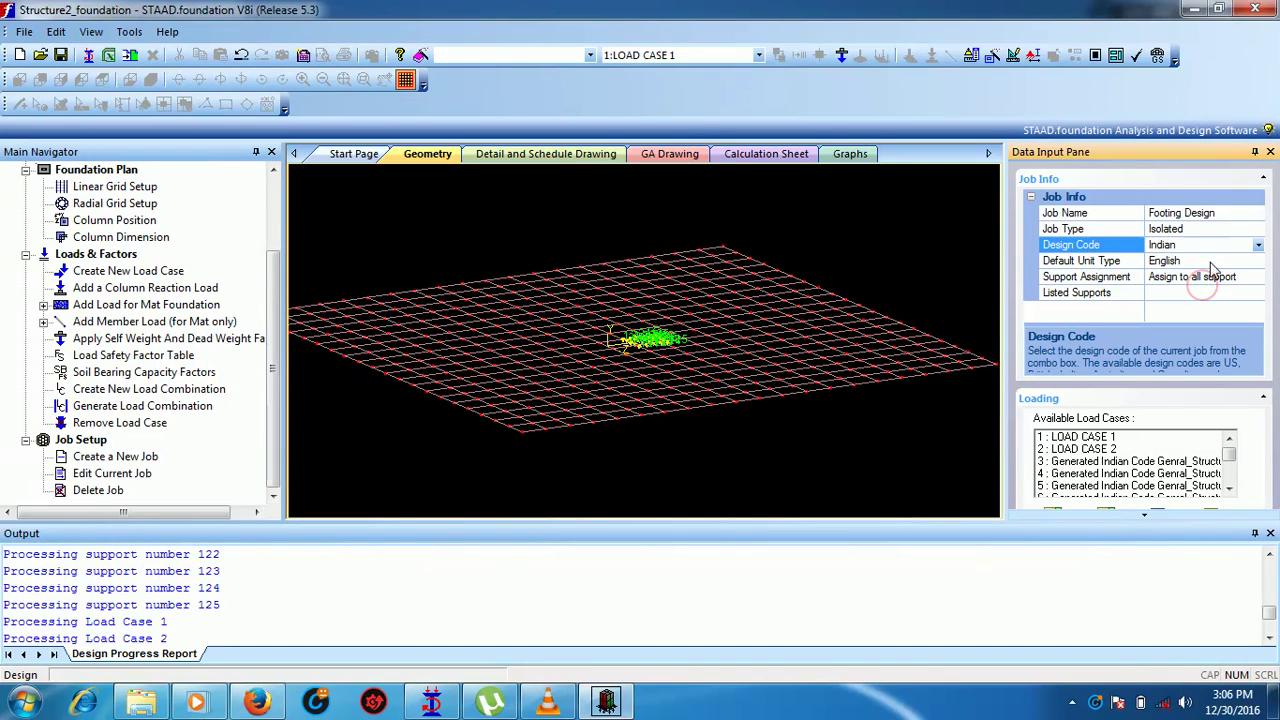
{"action": "double_click", "coordinate": [1220, 261]}
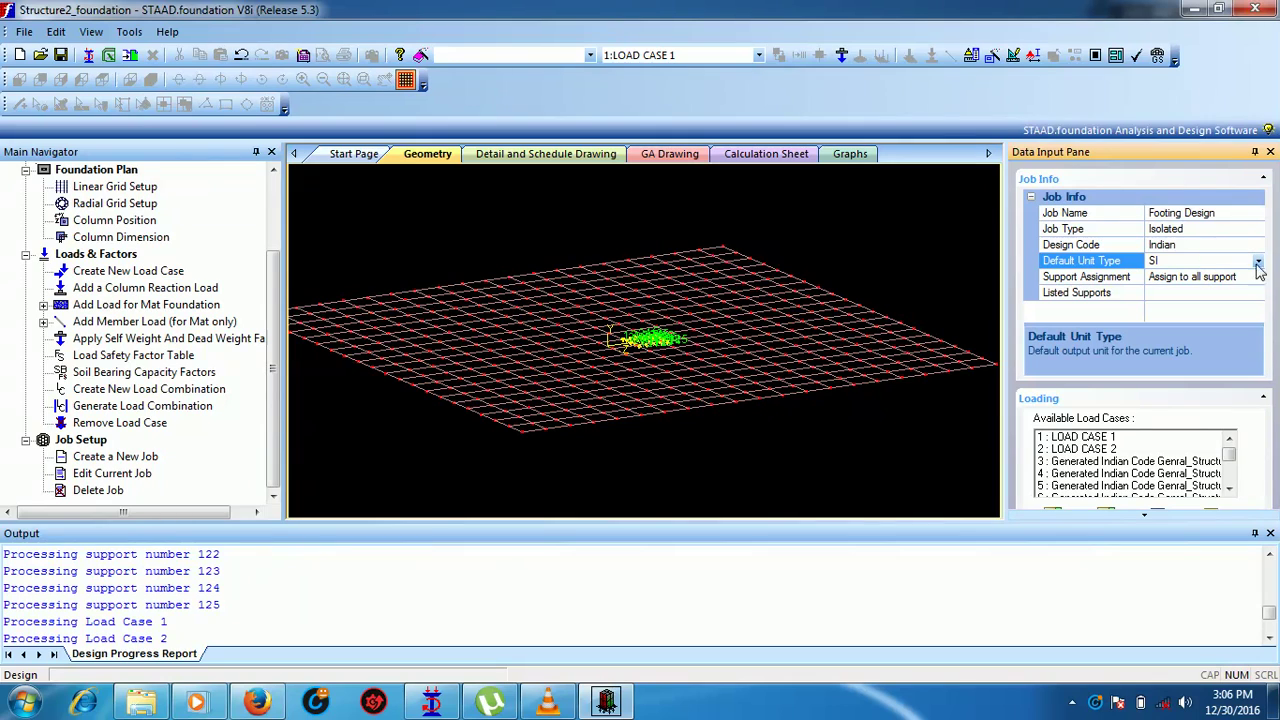
{"action": "left_click", "coordinate": [1257, 261]}
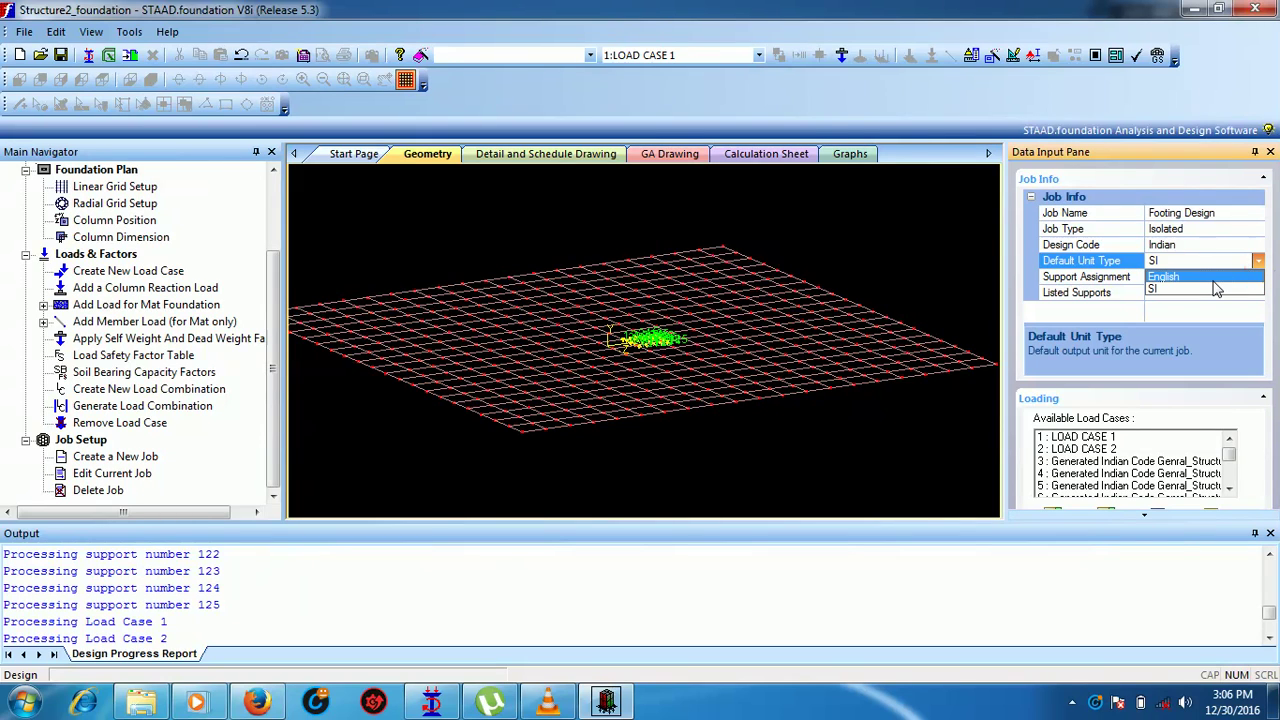
{"action": "left_click", "coordinate": [1213, 289]}
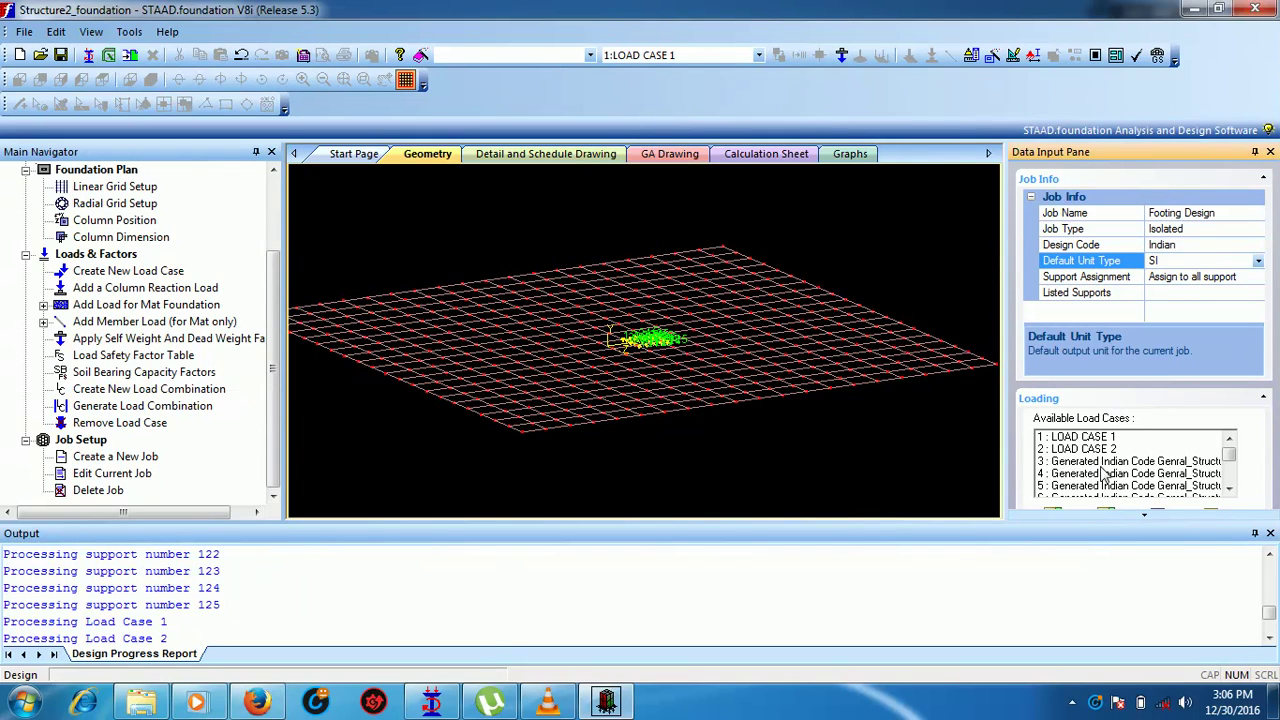
Step: Include all available load cases in the Footing Design job and create the job
{"action": "scroll", "coordinate": [1092, 505], "scroll_direction": "down", "scroll_amount": 3}
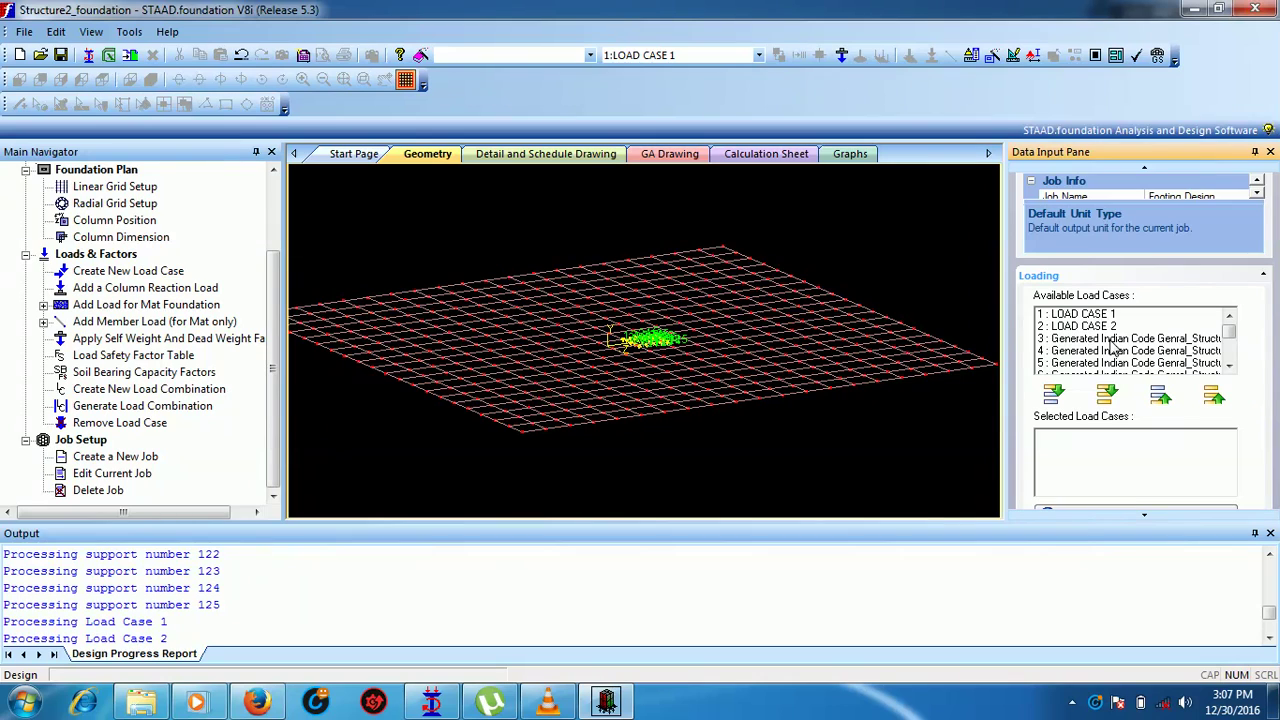
{"action": "left_click", "coordinate": [1107, 396]}
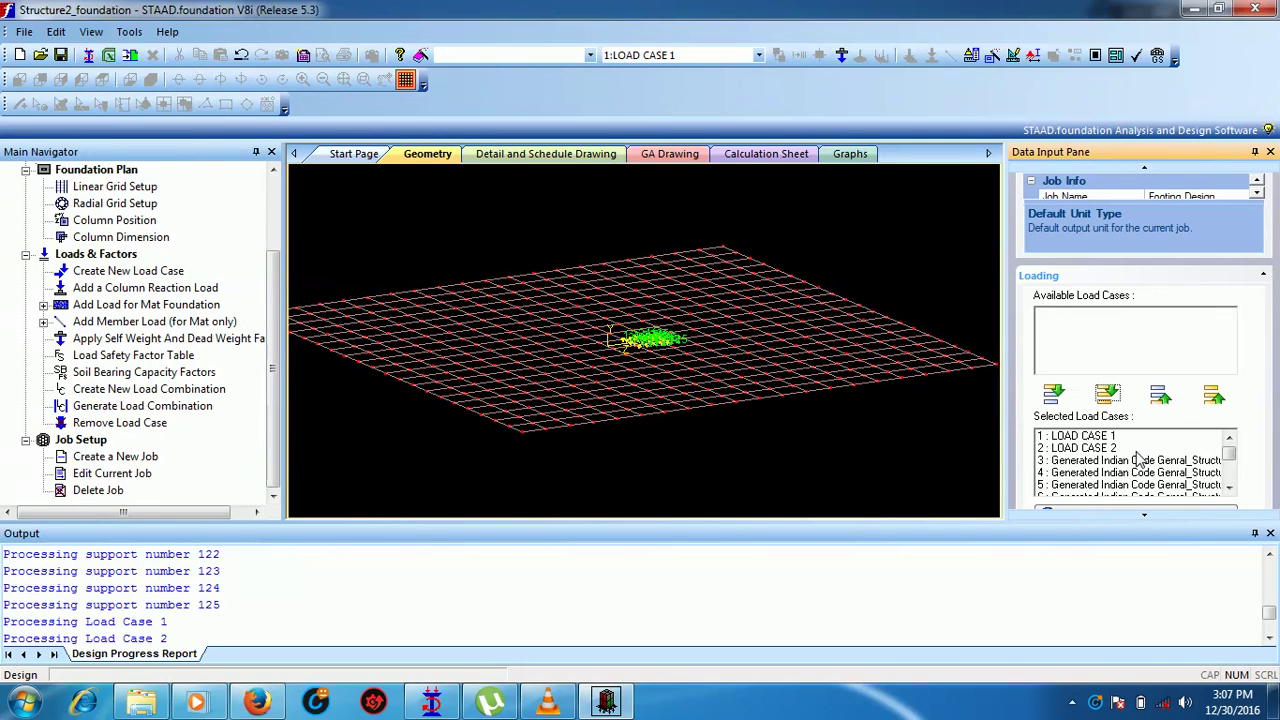
{"action": "left_click", "coordinate": [1134, 517]}
{"action": "left_click", "coordinate": [1134, 517]}
{"action": "left_click", "coordinate": [1134, 517]}
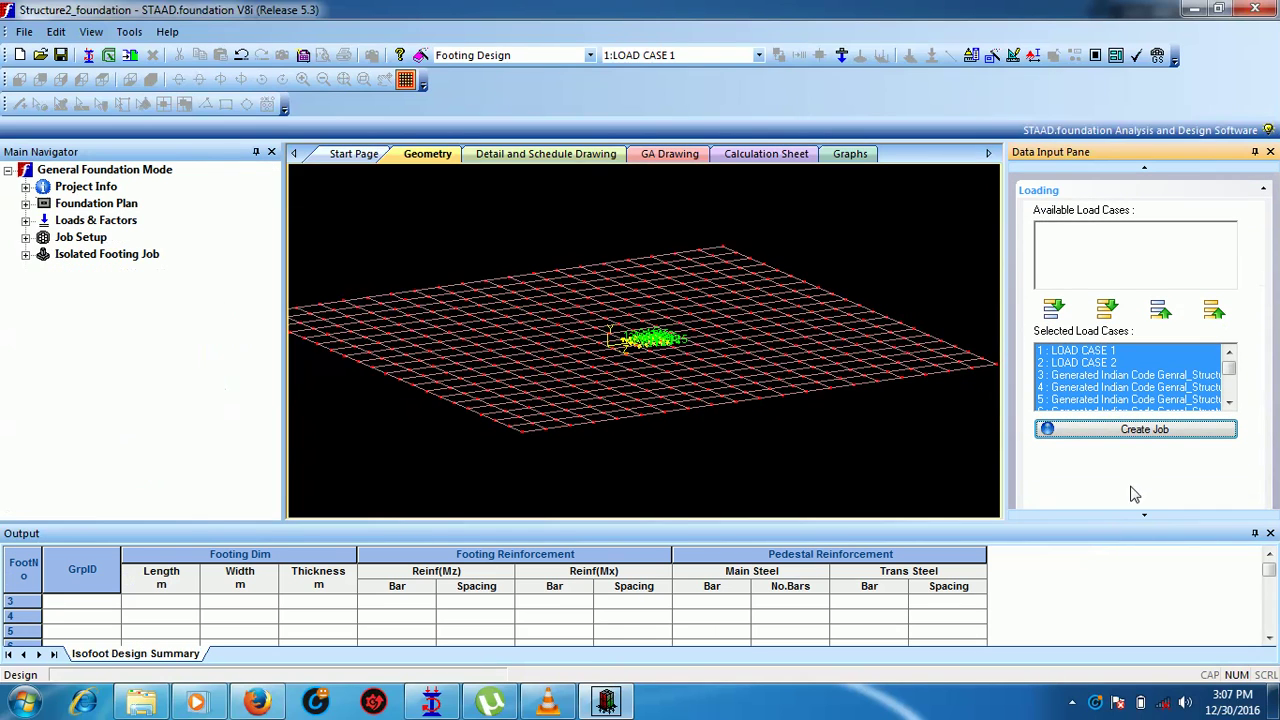
{"action": "left_click", "coordinate": [1131, 473]}
Step: Review the isolated footing job's concrete and rebar parameters and its cover and soil parameters
{"action": "left_click", "coordinate": [25, 255]}
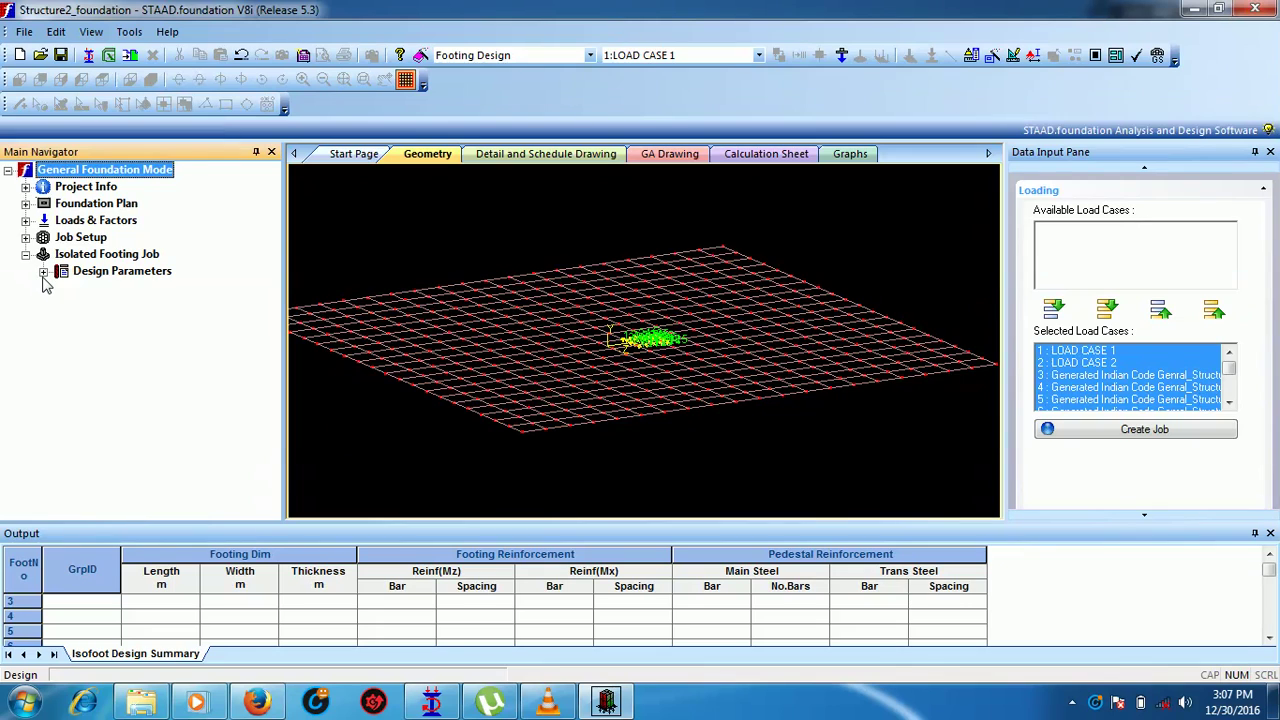
{"action": "left_click", "coordinate": [43, 272]}
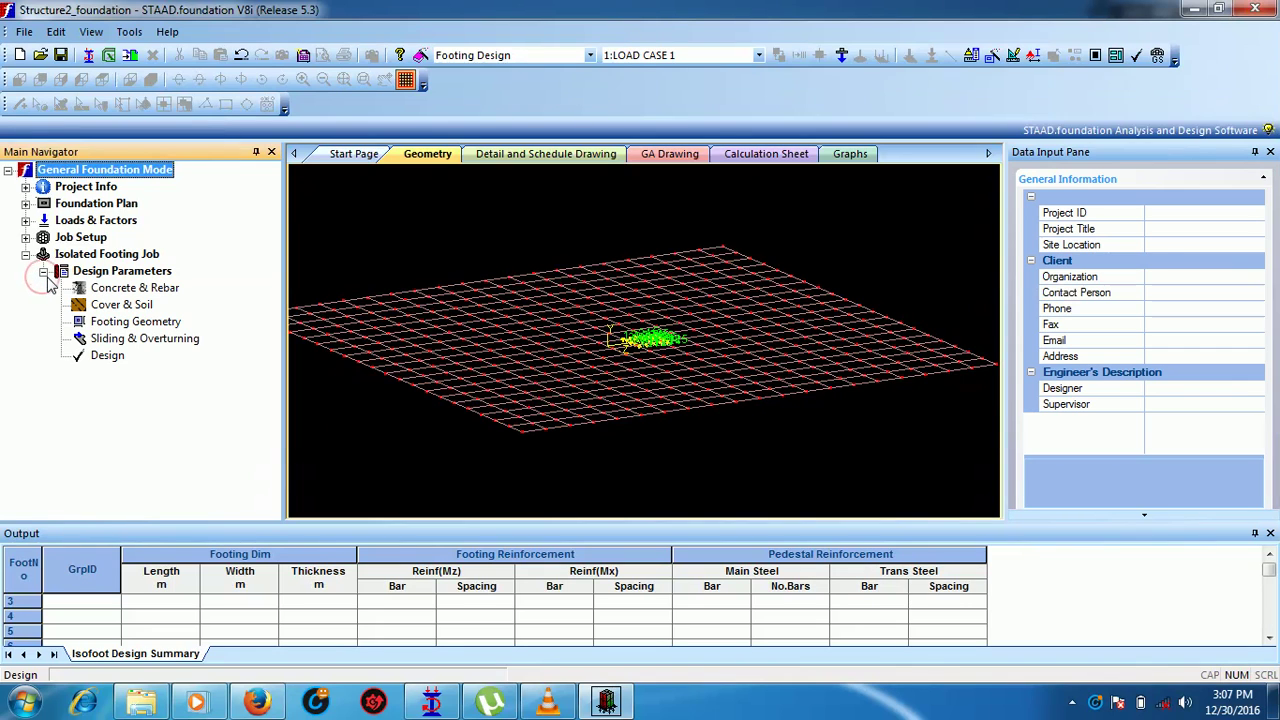
{"action": "left_click", "coordinate": [120, 290]}
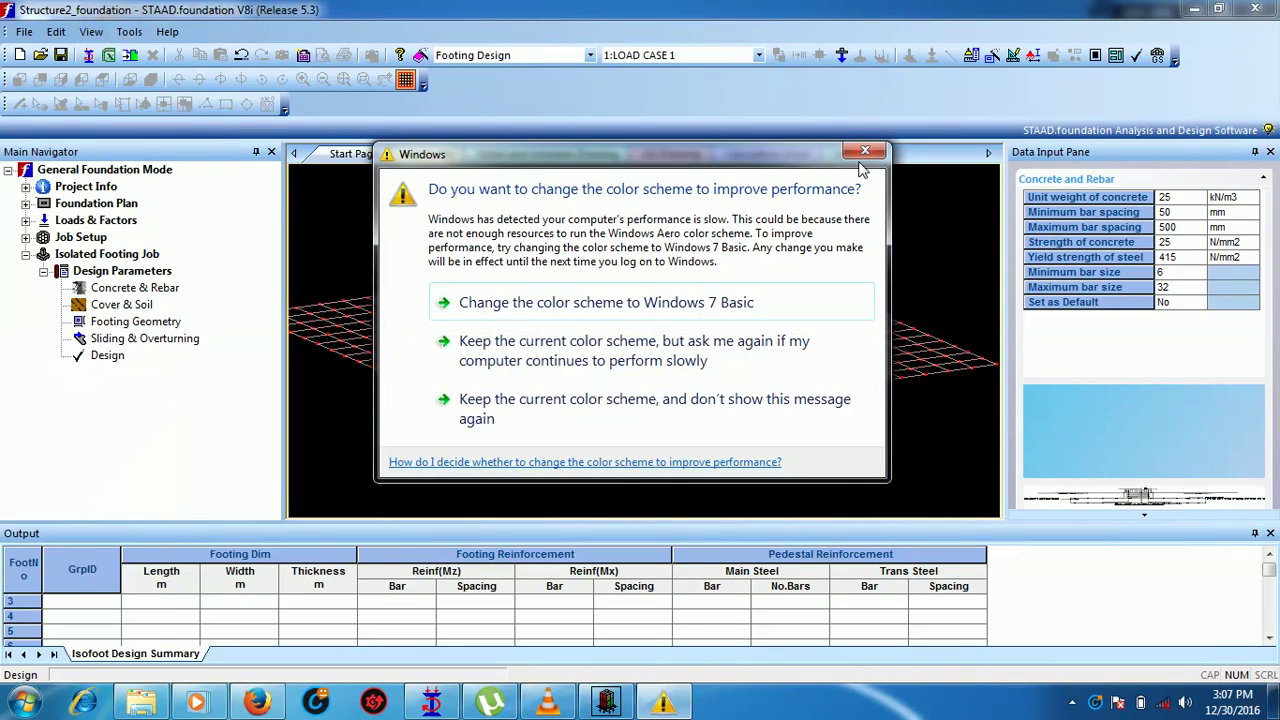
{"action": "left_click", "coordinate": [865, 152]}
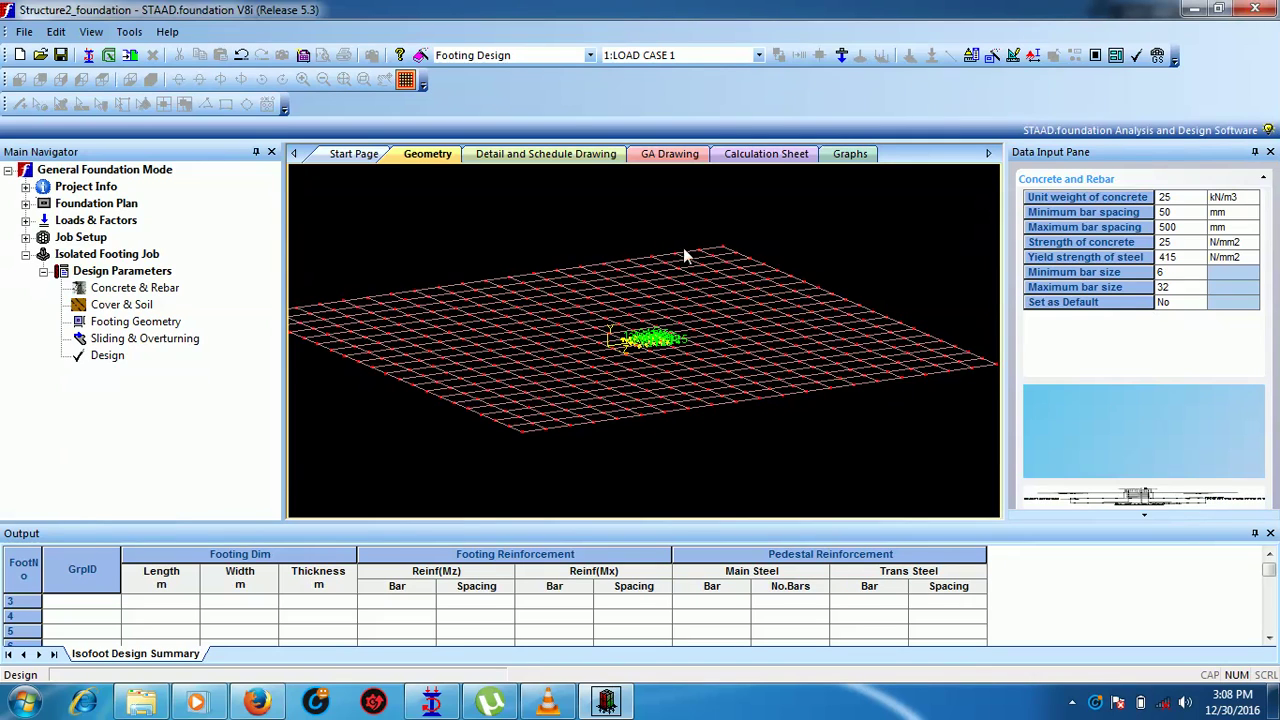
{"action": "left_click", "coordinate": [101, 306]}
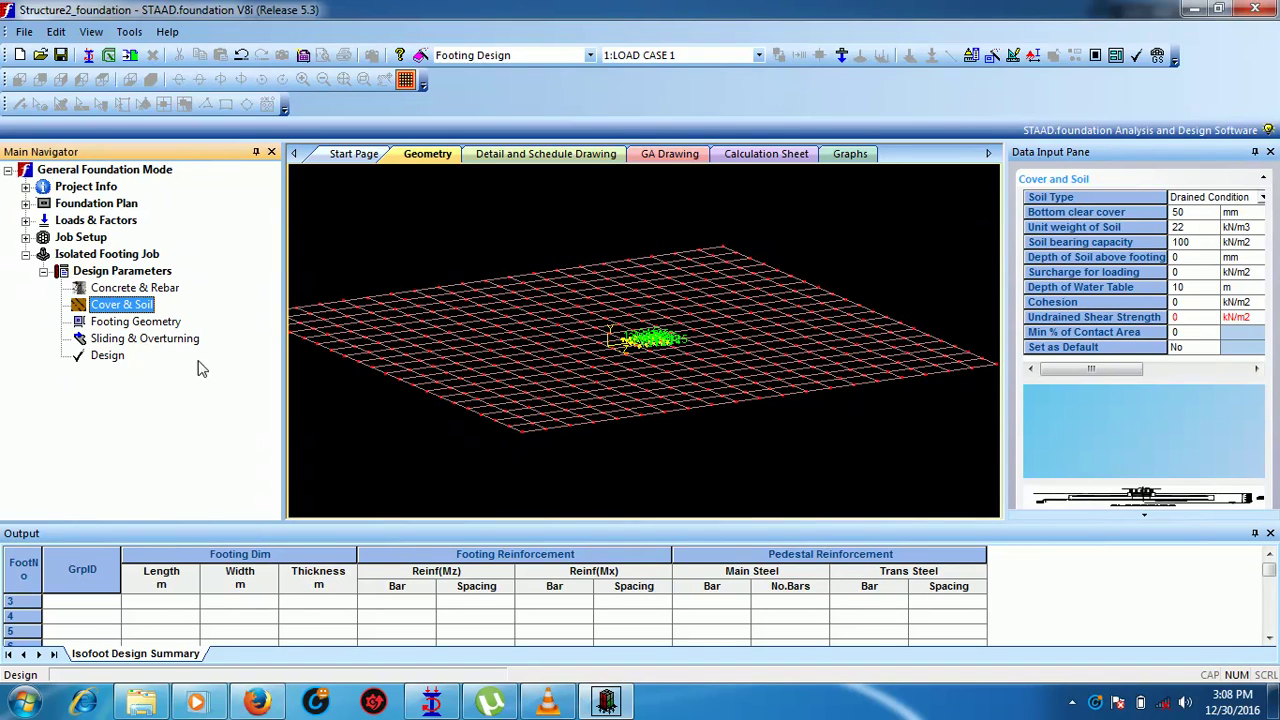
Step: Review the footing geometry parameters and the sliding and overturning parameters of the isolated footing job
{"action": "left_click", "coordinate": [134, 322]}
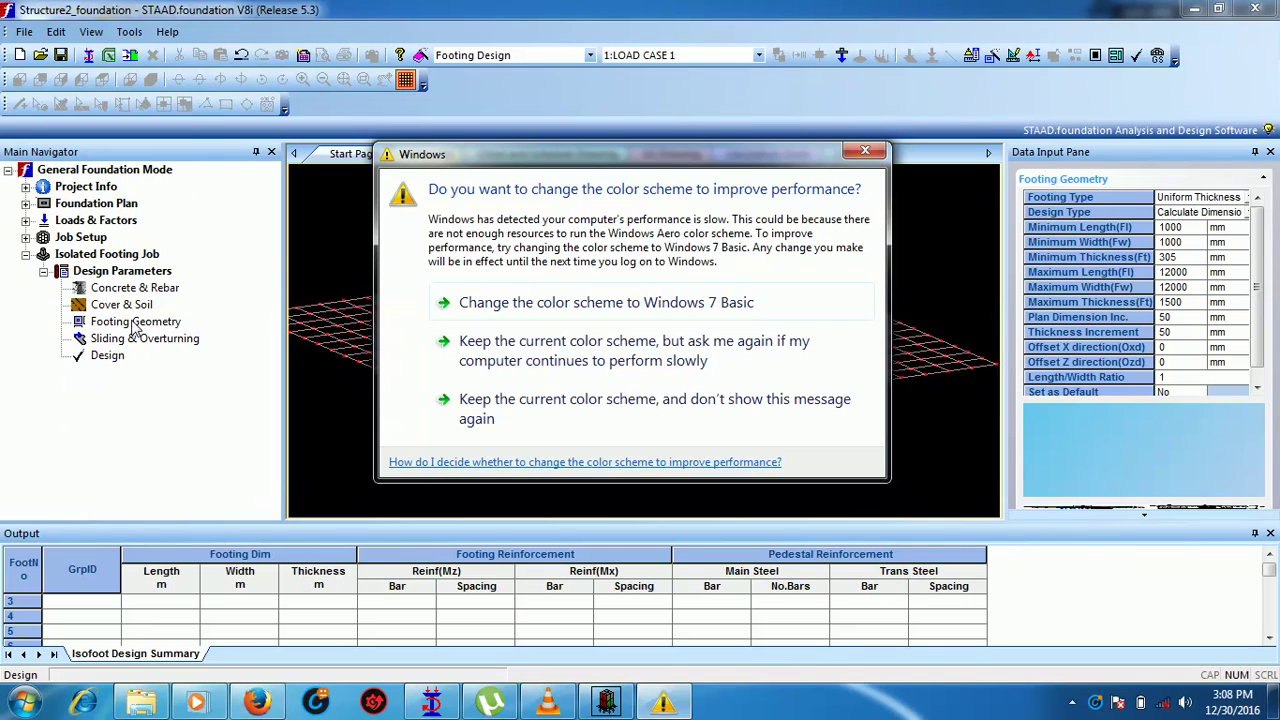
{"action": "left_click", "coordinate": [865, 151]}
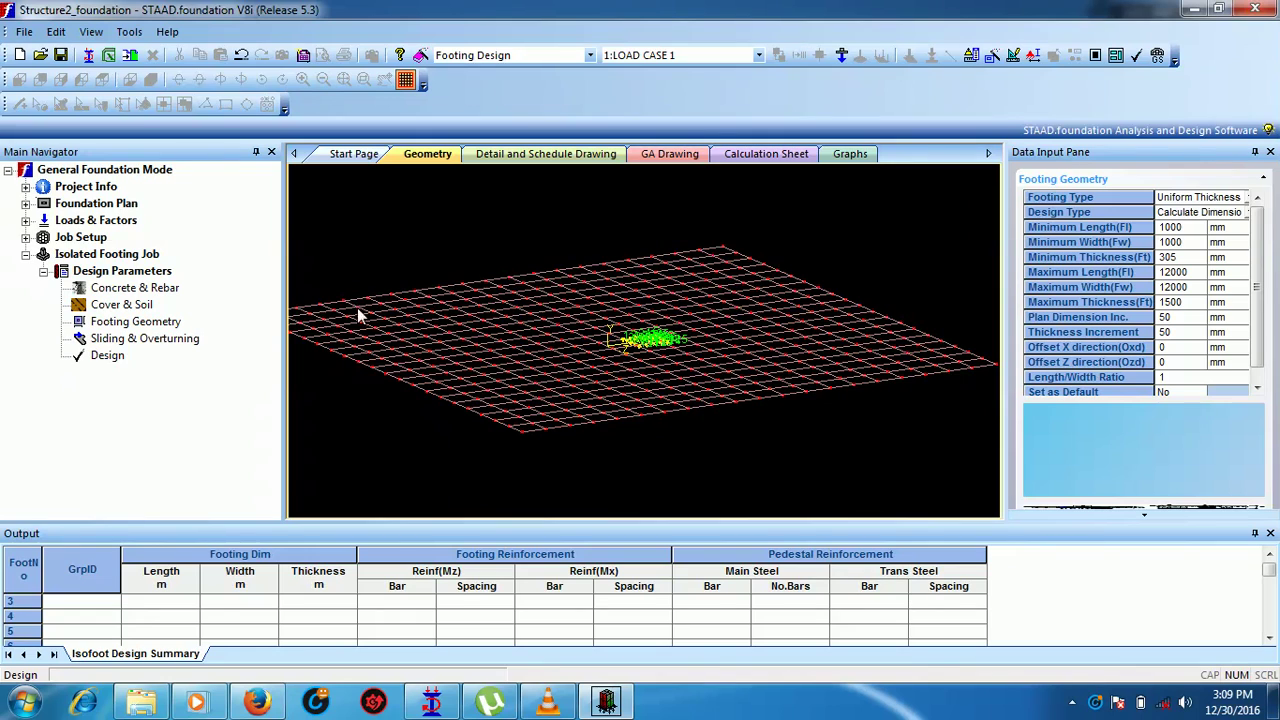
{"action": "left_click", "coordinate": [168, 341]}
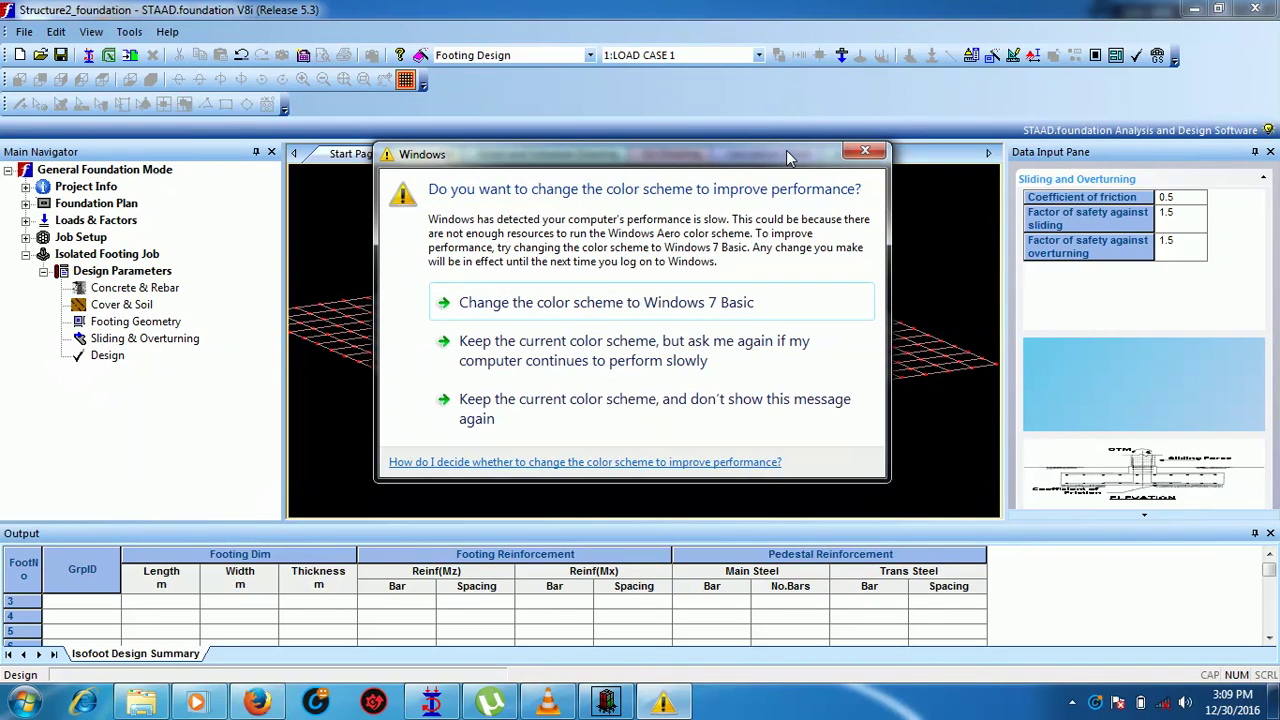
{"action": "left_click", "coordinate": [864, 153]}
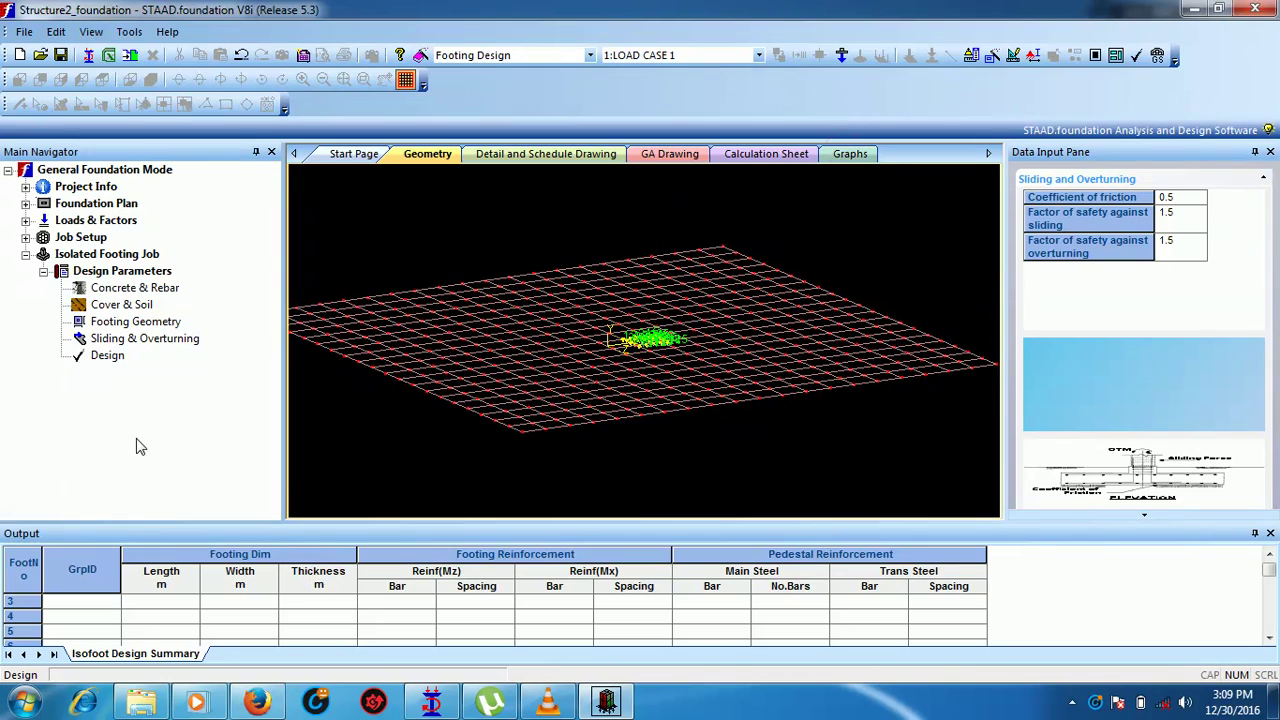
Step: Run the analysis and design of the isolated footings and let auto save store the file
{"action": "left_click", "coordinate": [102, 360]}
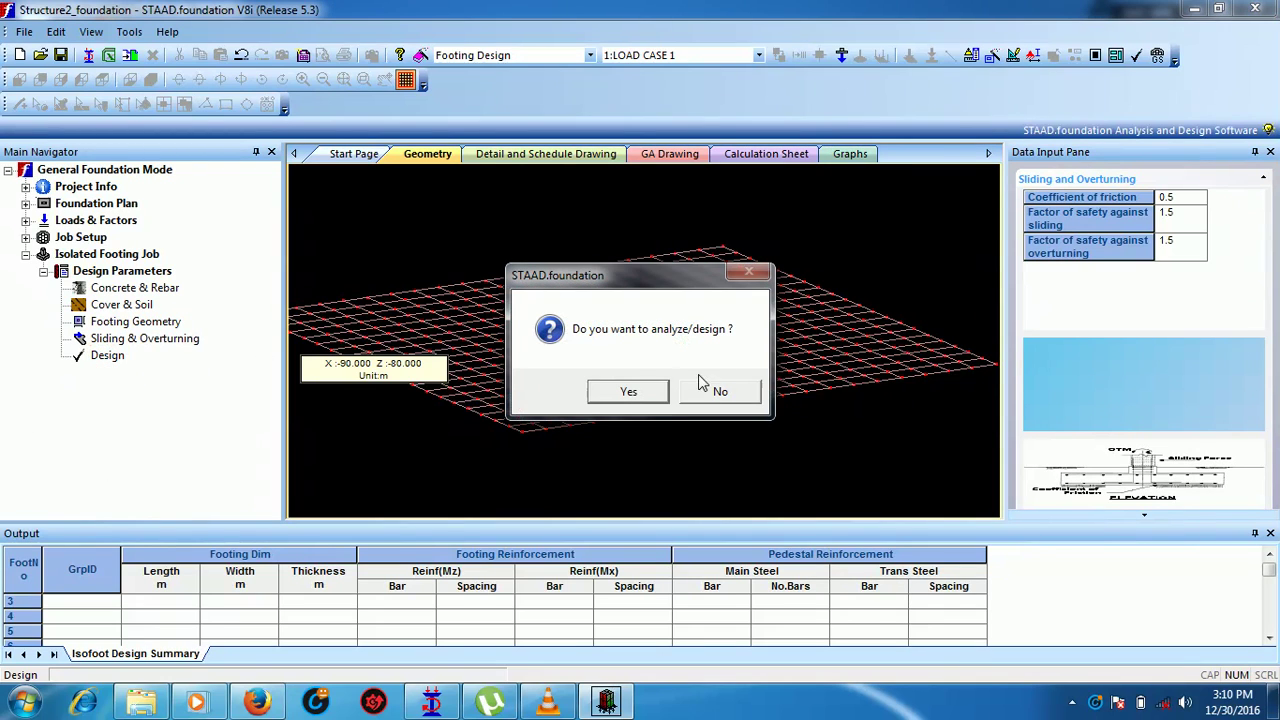
{"action": "left_click", "coordinate": [630, 392]}
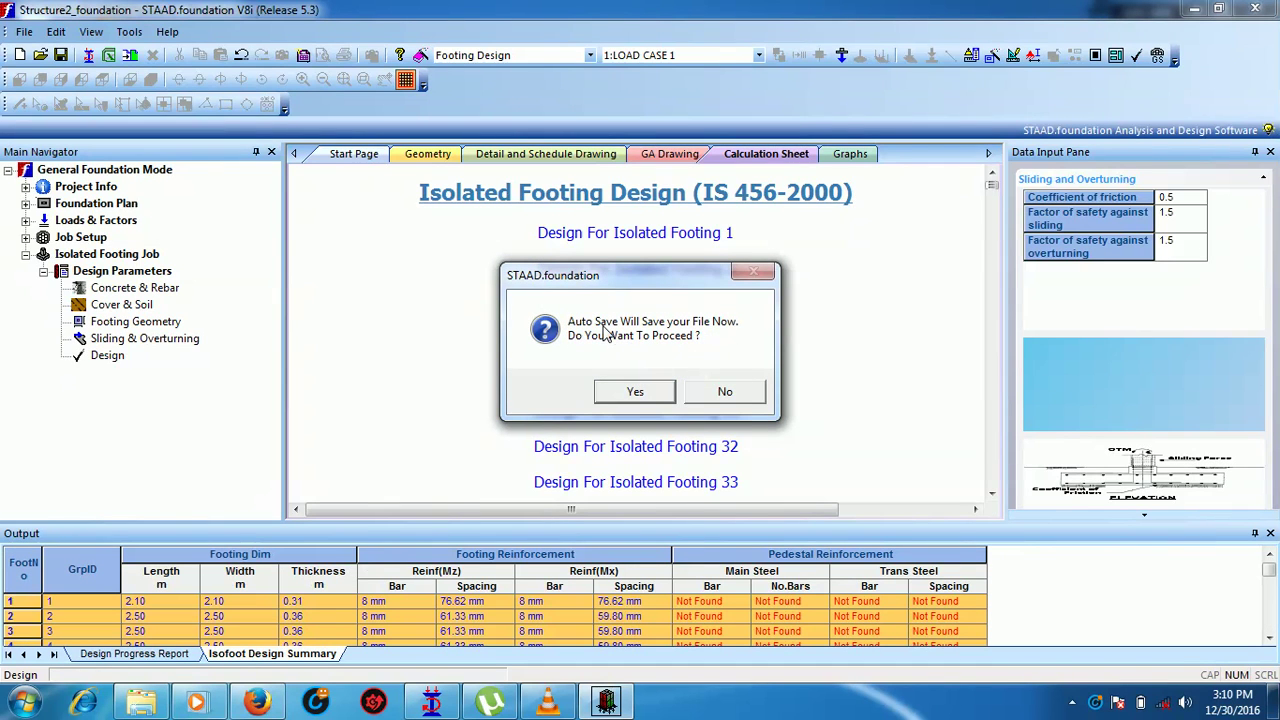
{"action": "left_click", "coordinate": [636, 392]}
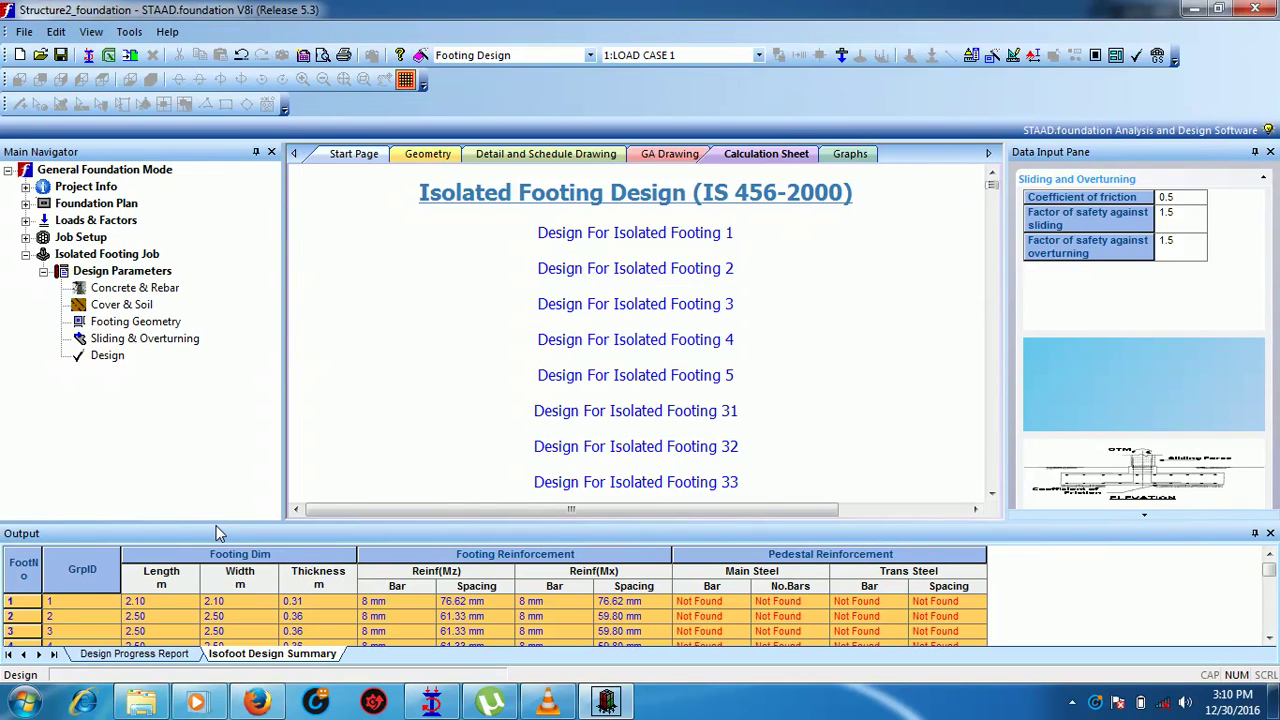
Step: Enlarge the design summary table and read the calculation sheet from the footing list through the design parameters, applied loads and initial sizing
{"action": "left_click_drag", "start_coordinate": [216, 524], "coordinate": [234, 441]}
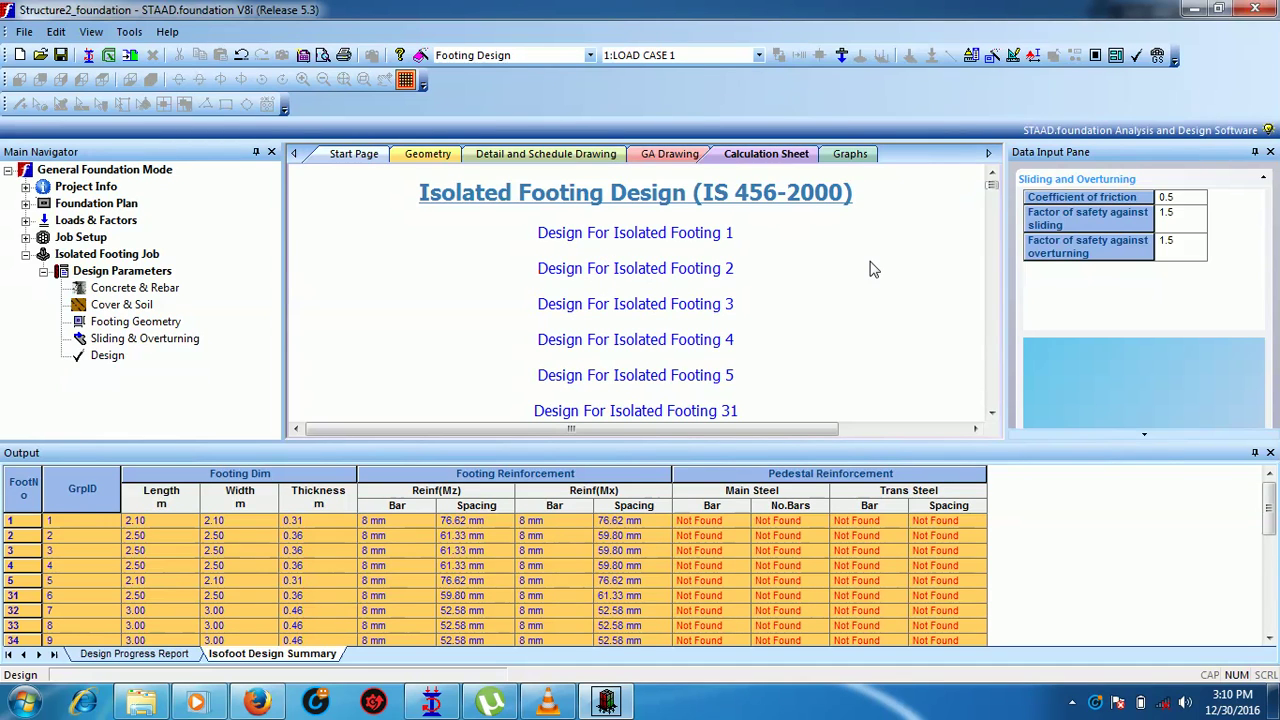
{"action": "scroll", "coordinate": [786, 337], "scroll_direction": "down", "scroll_amount": 1}
{"action": "scroll", "coordinate": [843, 314], "scroll_direction": "down", "scroll_amount": 15}
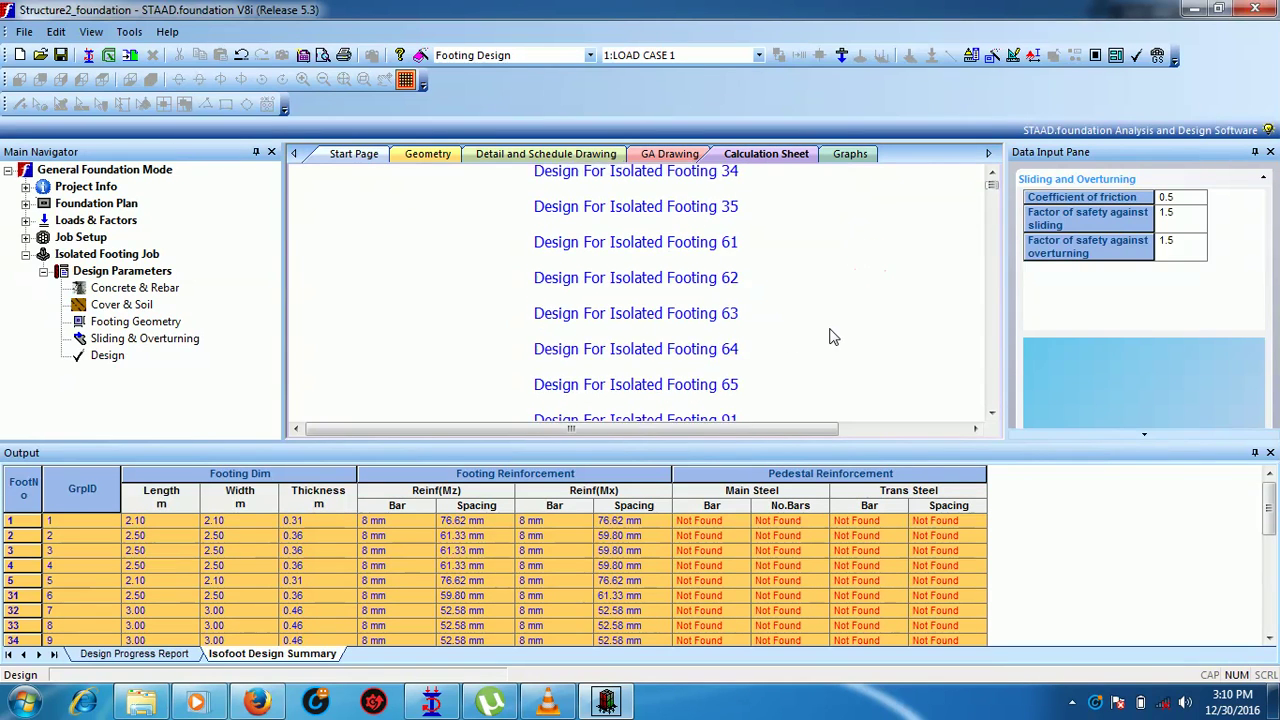
{"action": "scroll", "coordinate": [836, 355], "scroll_direction": "down", "scroll_amount": 20}
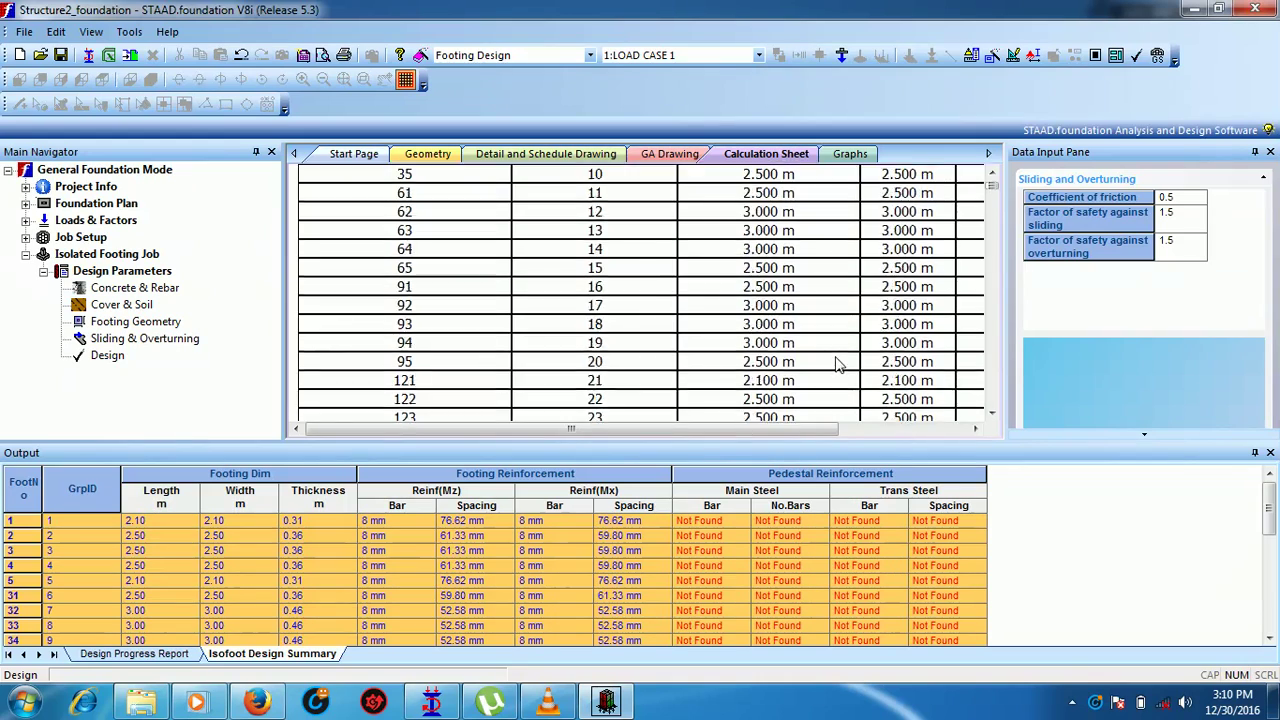
{"action": "scroll", "coordinate": [826, 343], "scroll_direction": "down", "scroll_amount": 15}
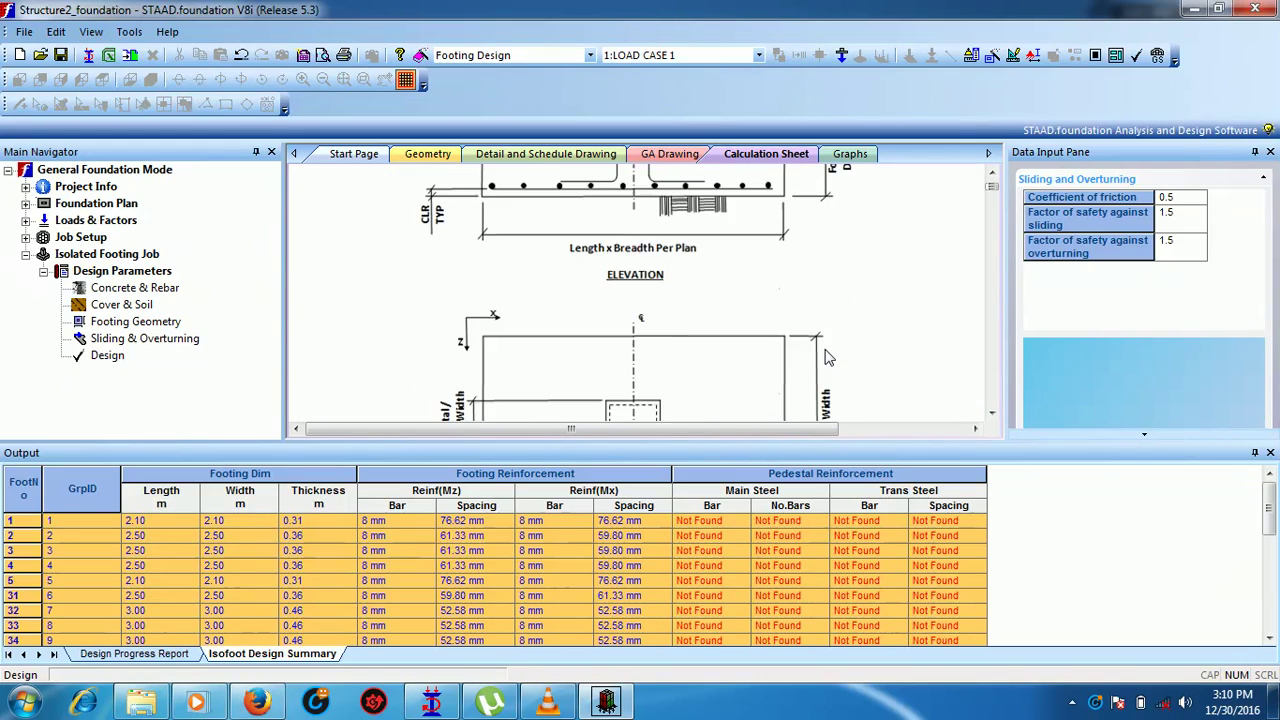
{"action": "scroll", "coordinate": [818, 384], "scroll_direction": "down", "scroll_amount": 15}
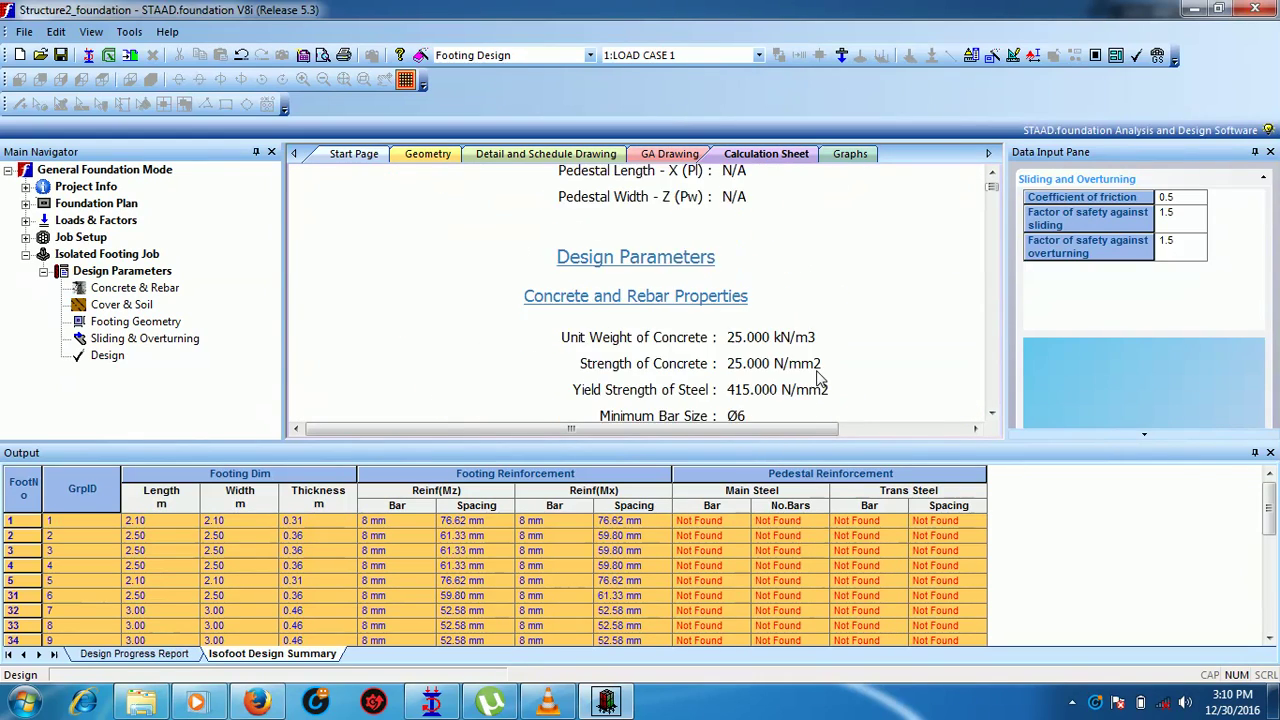
{"action": "scroll", "coordinate": [818, 380], "scroll_direction": "down", "scroll_amount": 15}
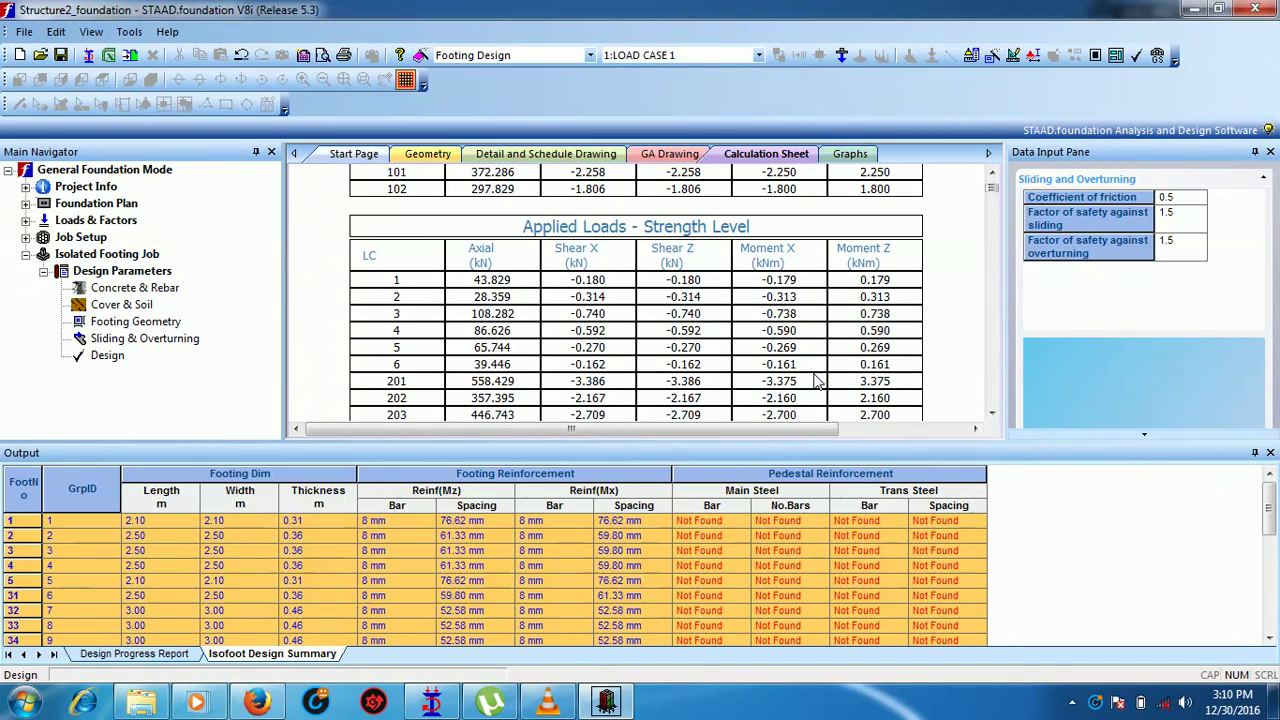
{"action": "scroll", "coordinate": [810, 380], "scroll_direction": "down", "scroll_amount": 8}
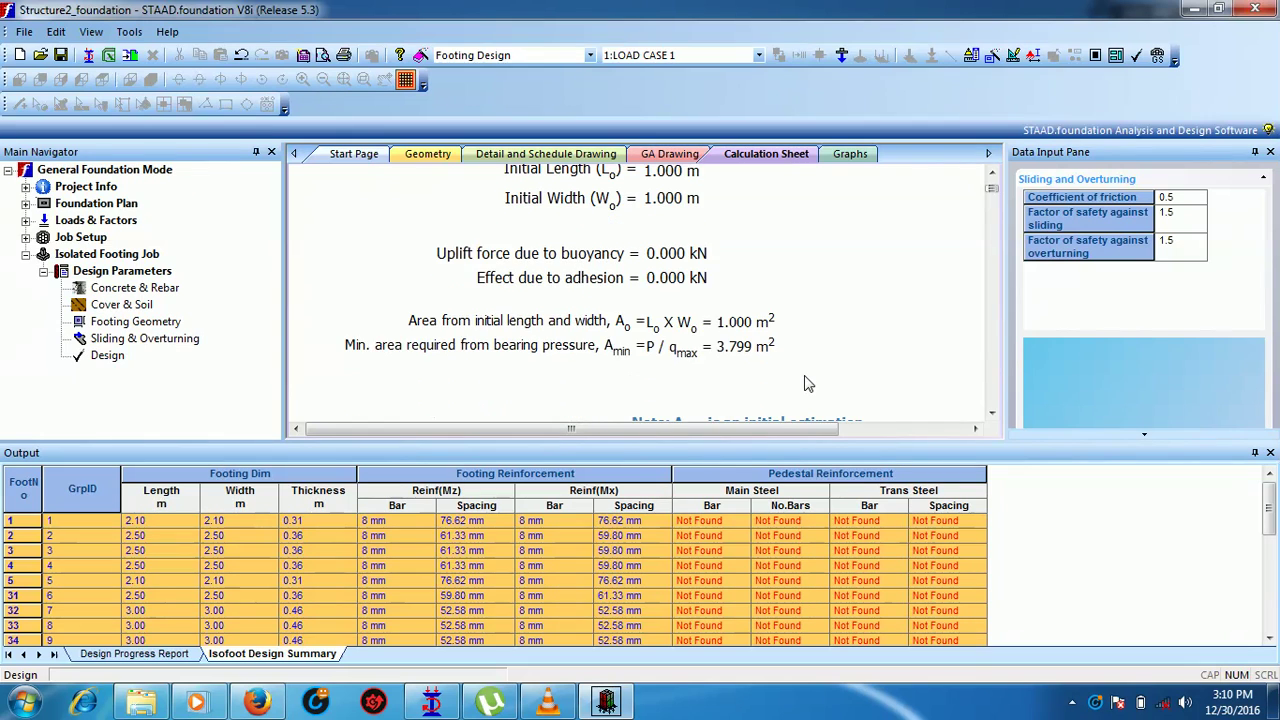
{"action": "scroll", "coordinate": [806, 383], "scroll_direction": "up", "scroll_amount": 1}
{"action": "scroll", "coordinate": [806, 383], "scroll_direction": "down", "scroll_amount": 1}
{"action": "scroll", "coordinate": [806, 383], "scroll_direction": "down", "scroll_amount": 2}
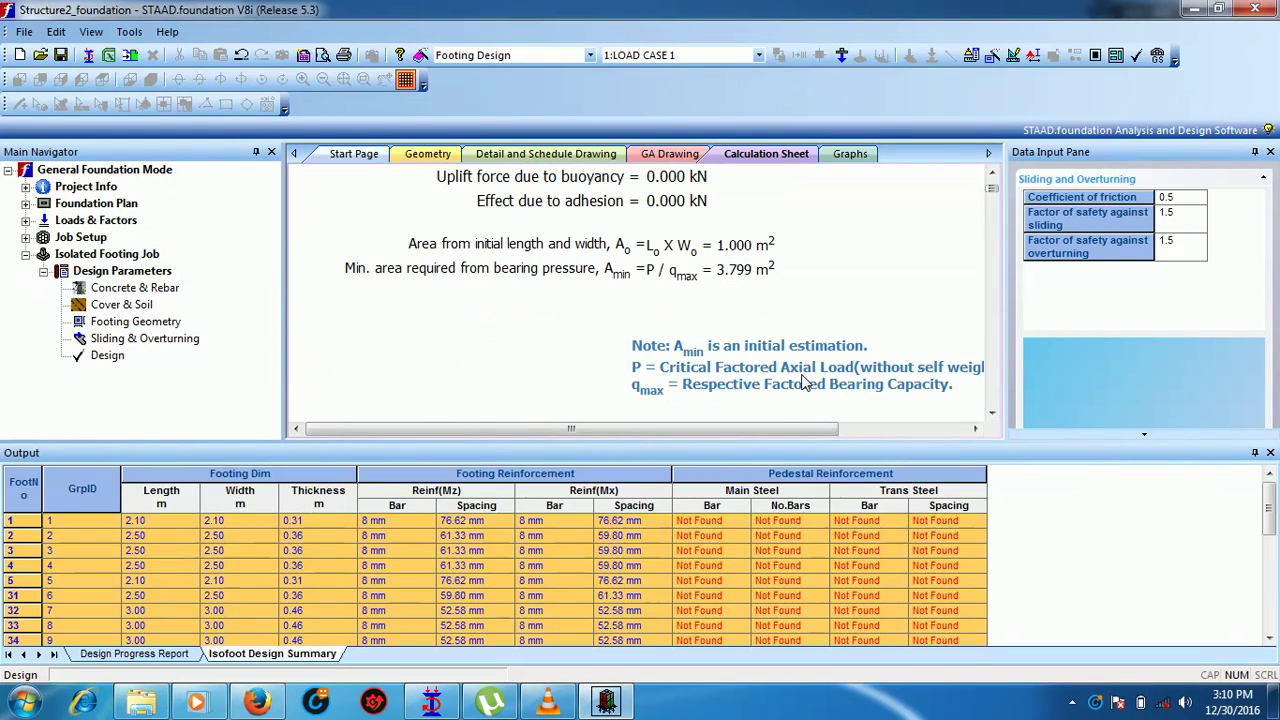
Step: Examine the first footing's final dimensions, corner pressures, and overturning and sliding stability checks in the calculation sheet
{"action": "scroll", "coordinate": [806, 383], "scroll_direction": "down", "scroll_amount": 9}
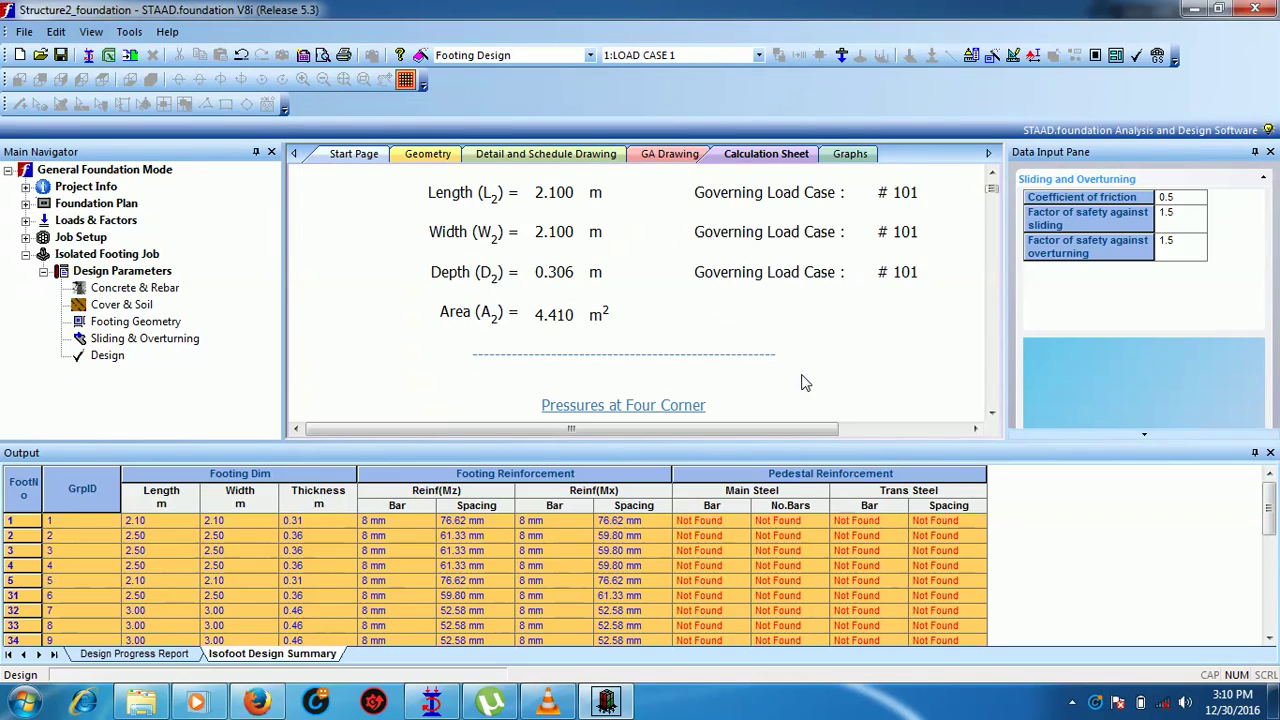
{"action": "scroll", "coordinate": [806, 383], "scroll_direction": "down", "scroll_amount": 5}
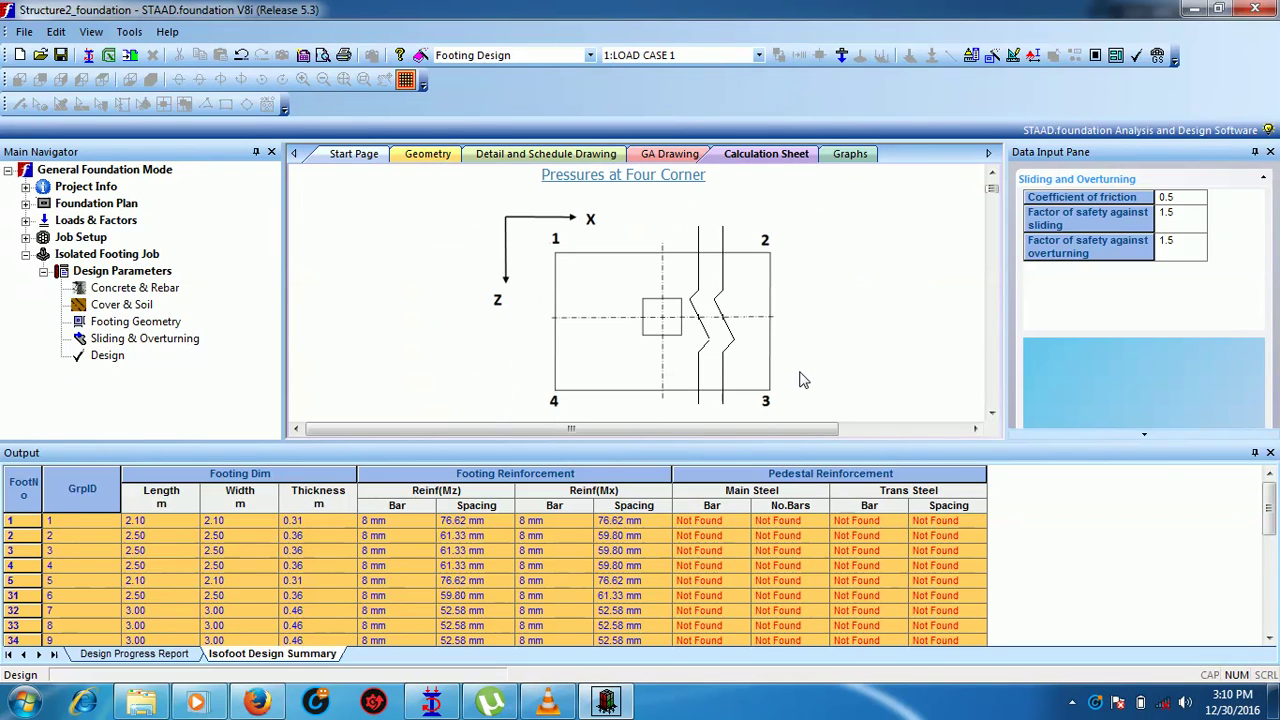
{"action": "scroll", "coordinate": [804, 379], "scroll_direction": "down", "scroll_amount": 5}
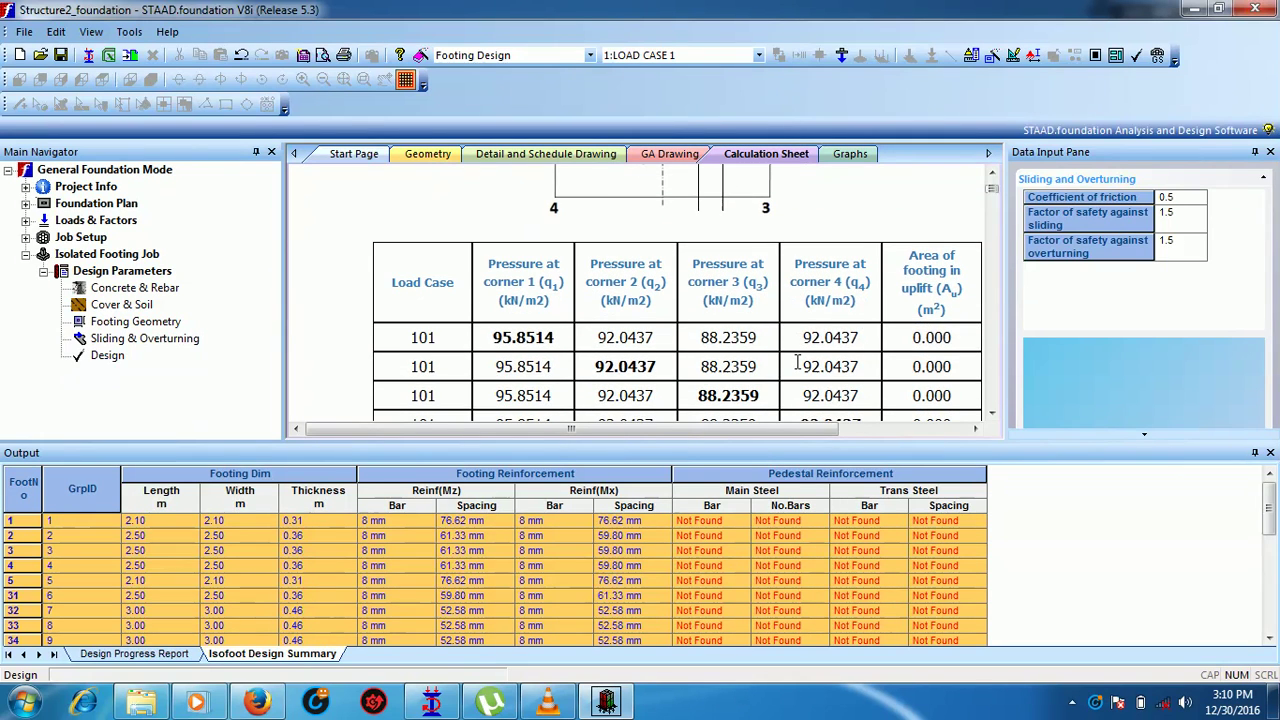
{"action": "scroll", "coordinate": [797, 363], "scroll_direction": "down", "scroll_amount": 6}
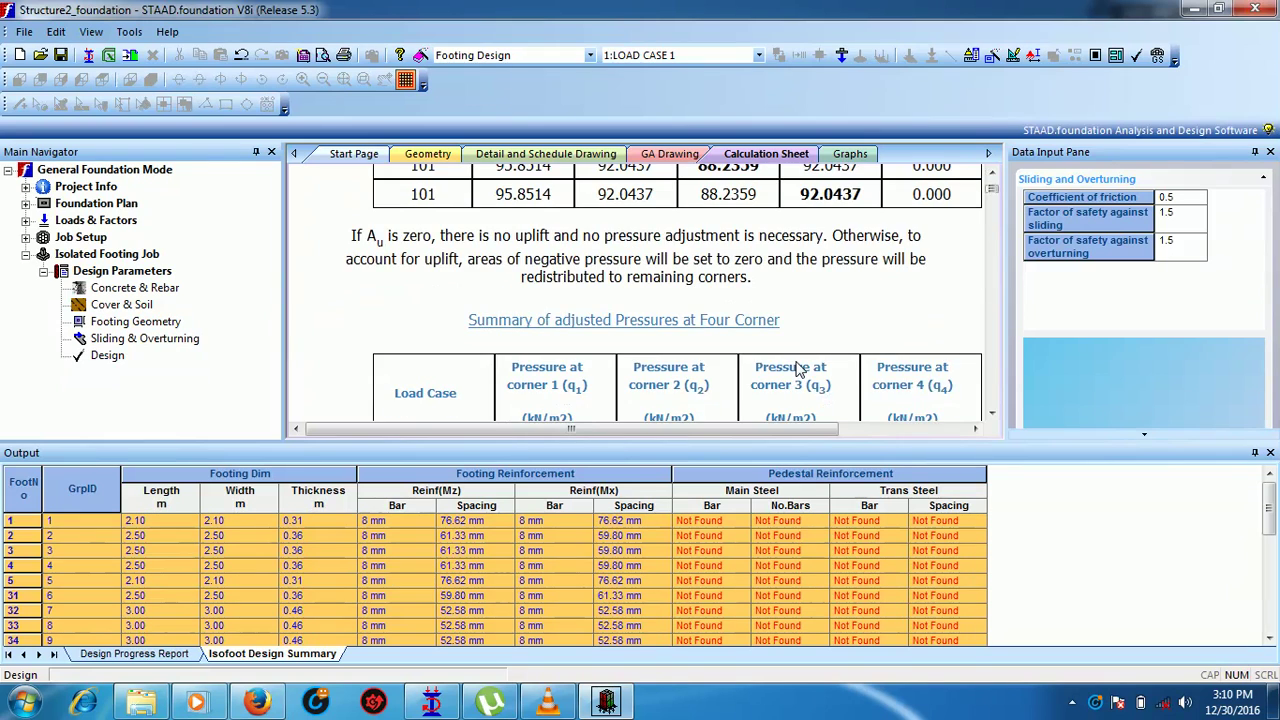
{"action": "scroll", "coordinate": [797, 370], "scroll_direction": "down", "scroll_amount": 7}
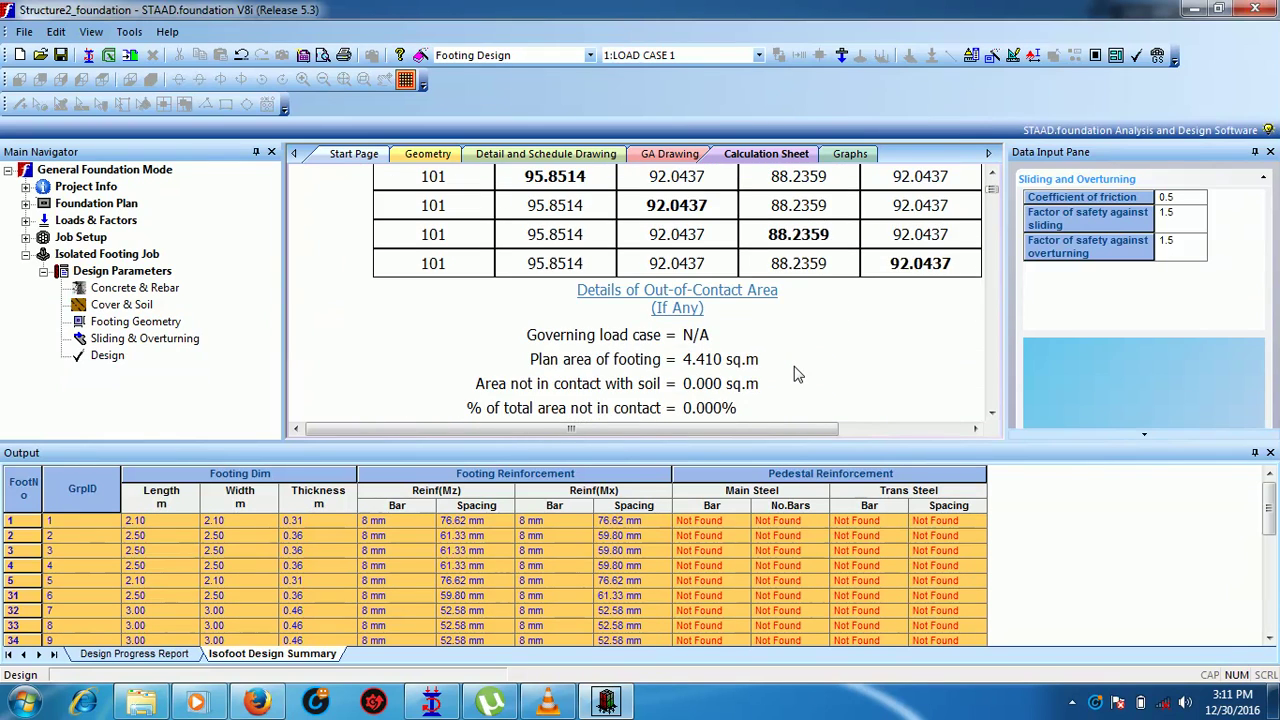
{"action": "scroll", "coordinate": [797, 372], "scroll_direction": "down", "scroll_amount": 6}
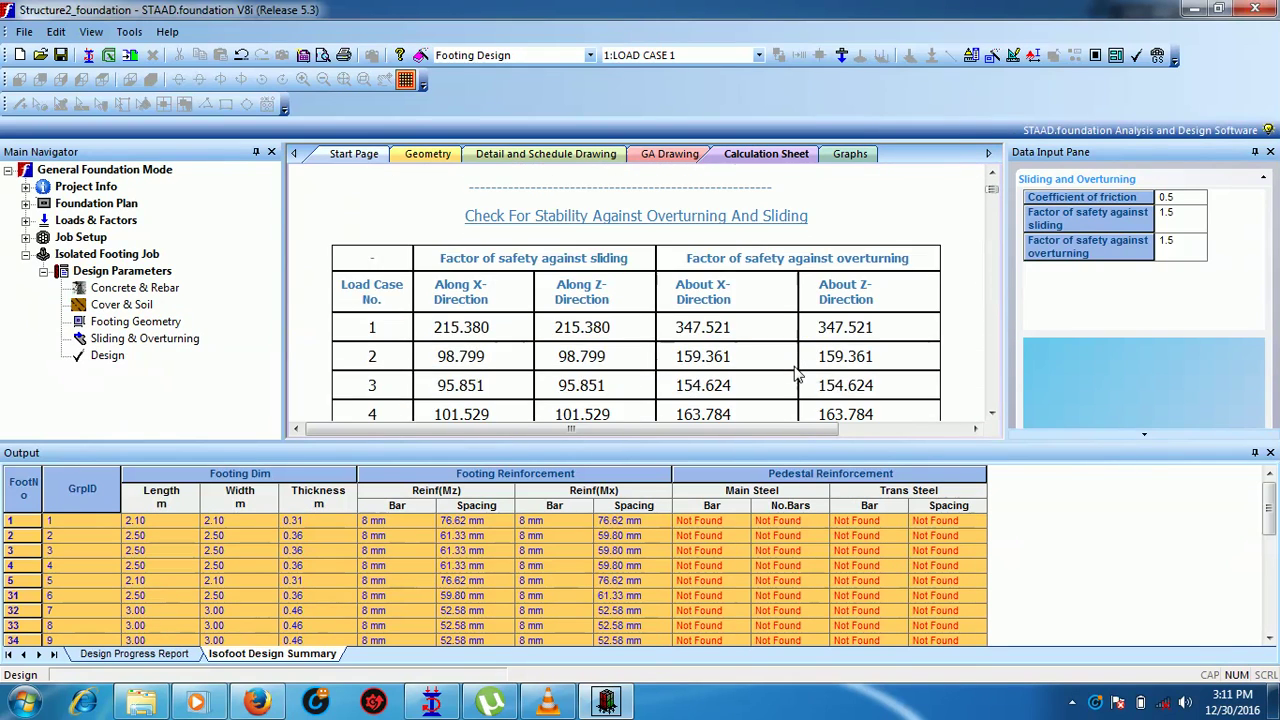
{"action": "scroll", "coordinate": [797, 372], "scroll_direction": "down", "scroll_amount": 11}
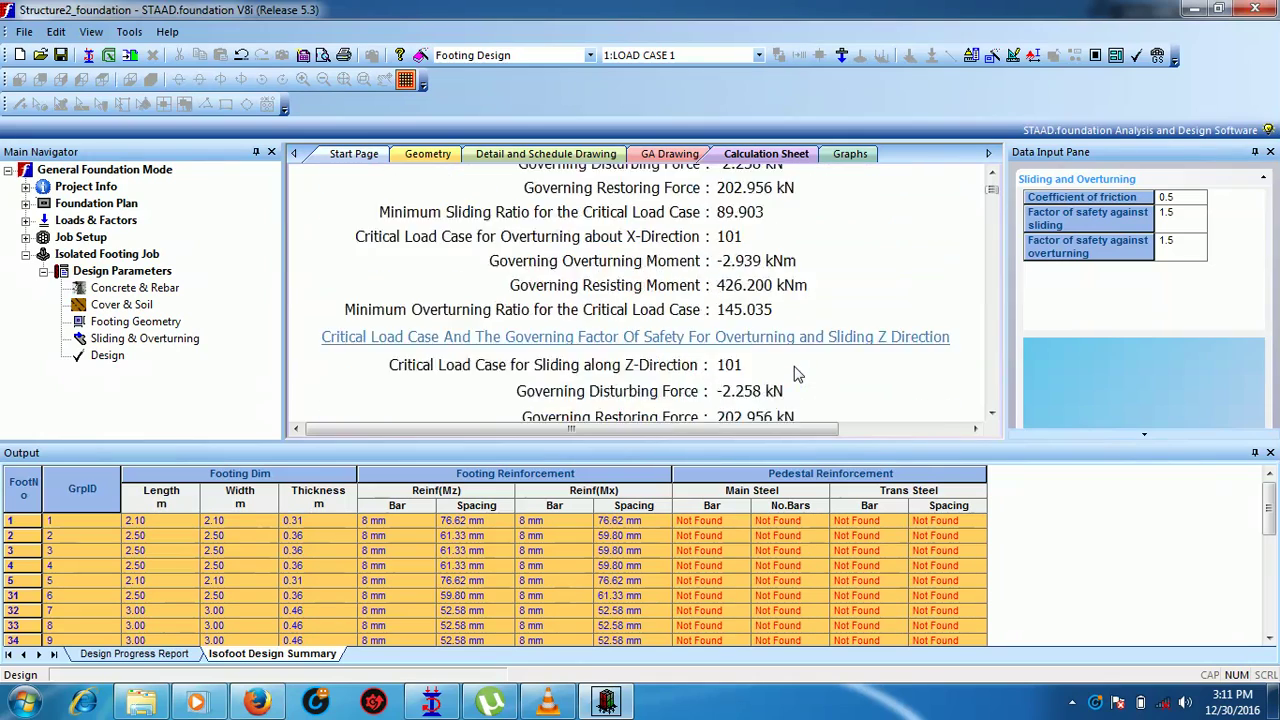
Step: Examine the first footing's shear calculations and bottom reinforcement design in the calculation sheet
{"action": "scroll", "coordinate": [797, 372], "scroll_direction": "down", "scroll_amount": 15}
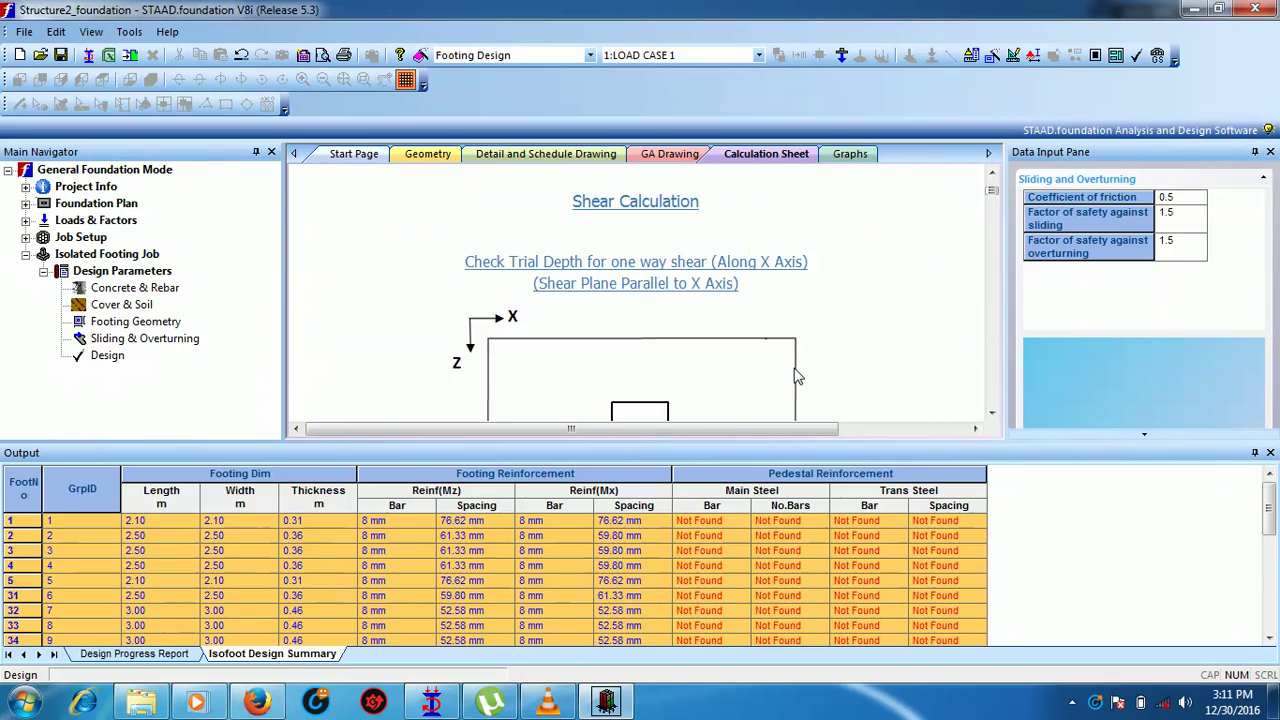
{"action": "scroll", "coordinate": [797, 376], "scroll_direction": "down", "scroll_amount": 20}
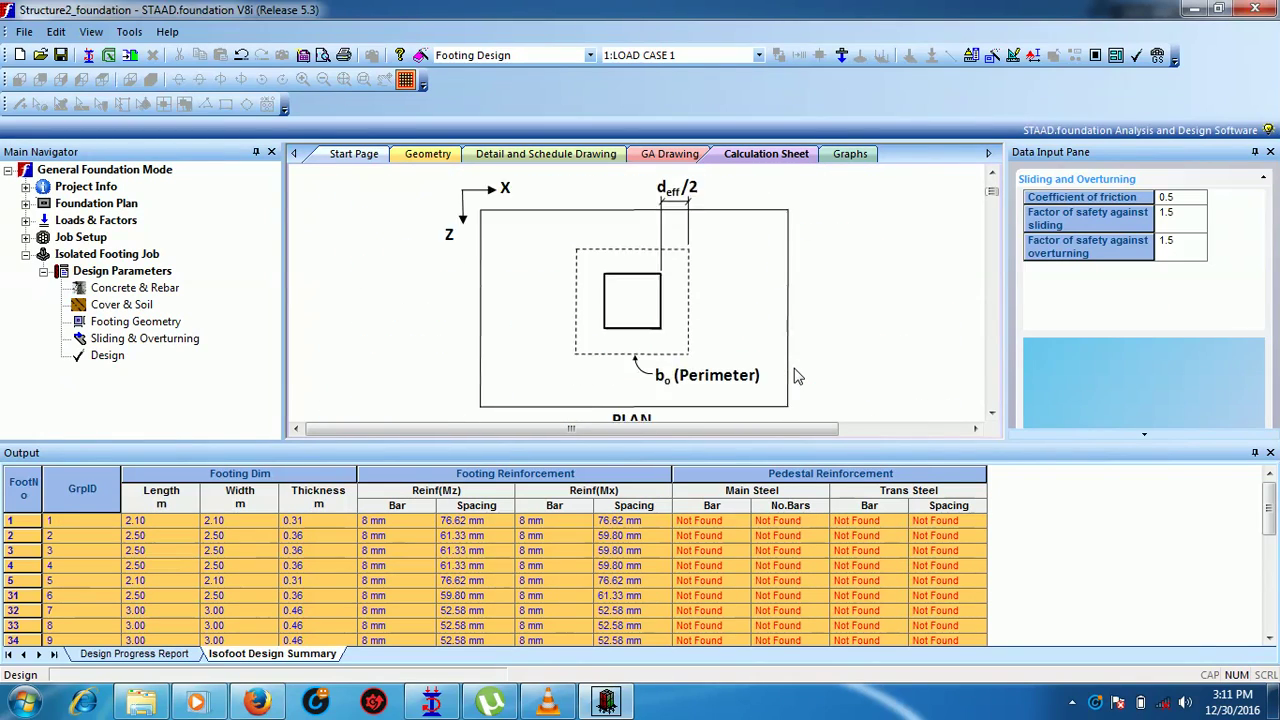
{"action": "scroll", "coordinate": [797, 376], "scroll_direction": "down", "scroll_amount": 20}
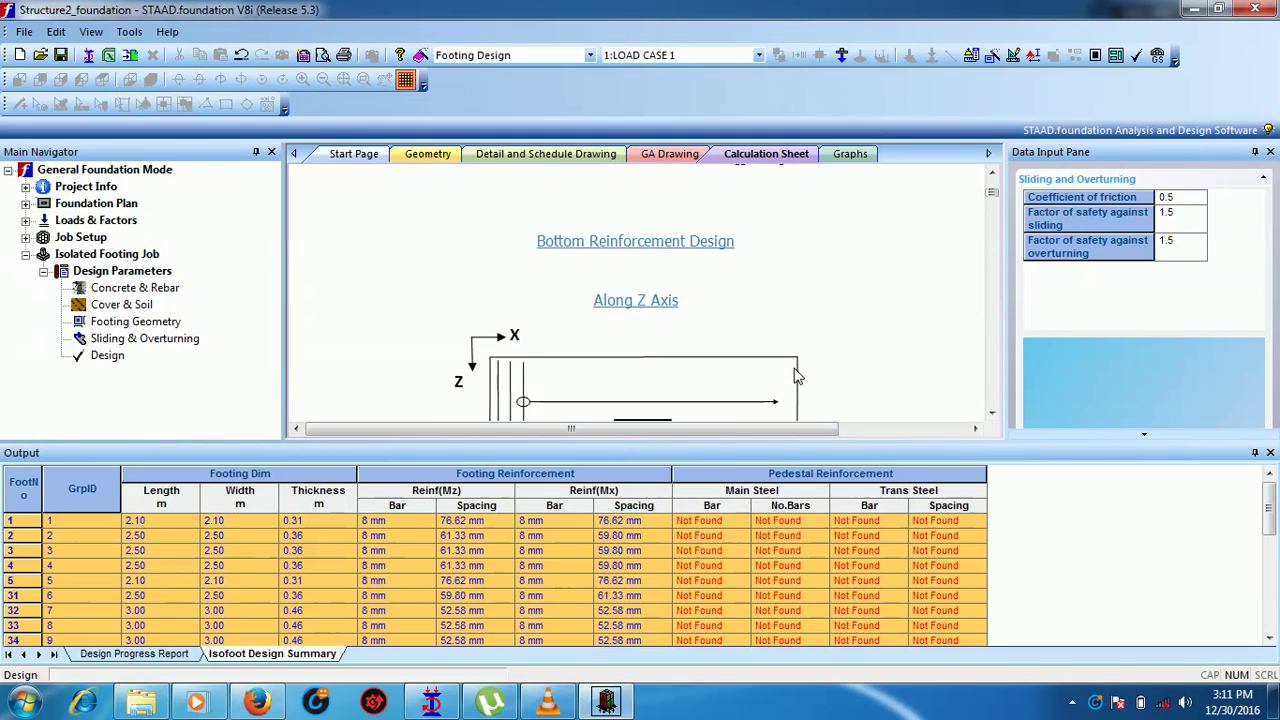
{"action": "scroll", "coordinate": [797, 376], "scroll_direction": "down", "scroll_amount": 20}
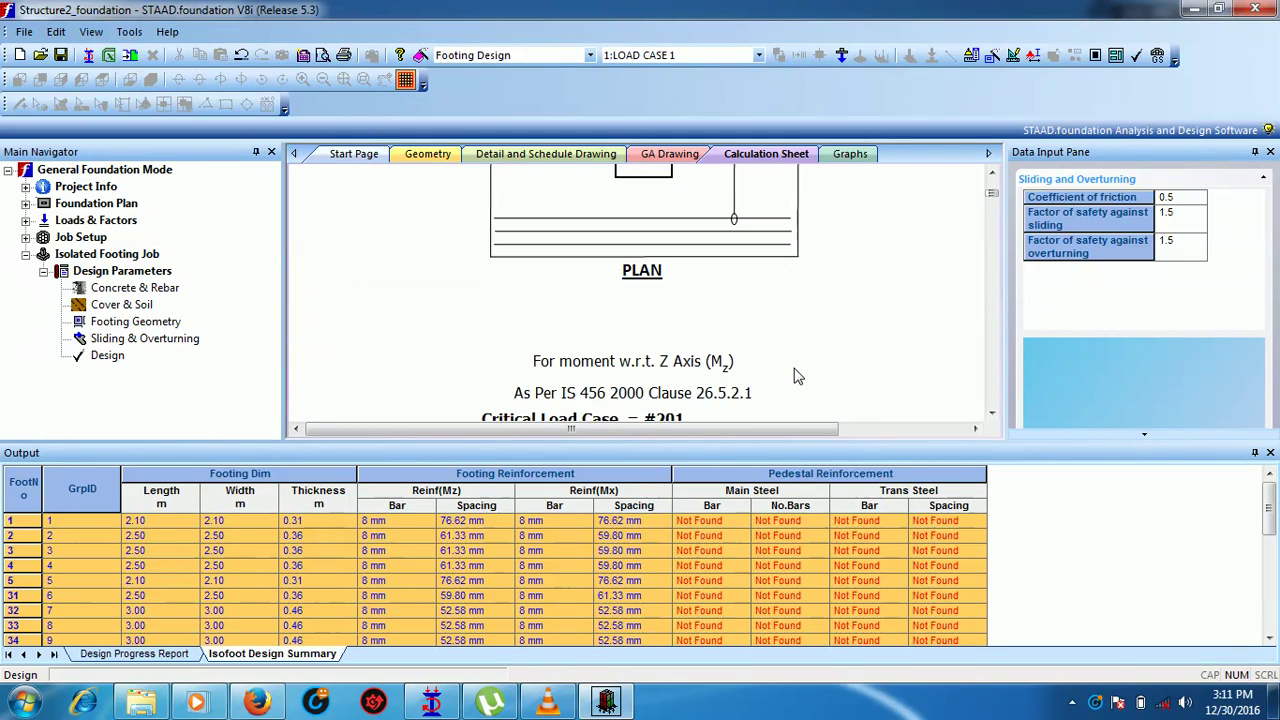
{"action": "scroll", "coordinate": [797, 376], "scroll_direction": "down", "scroll_amount": 5}
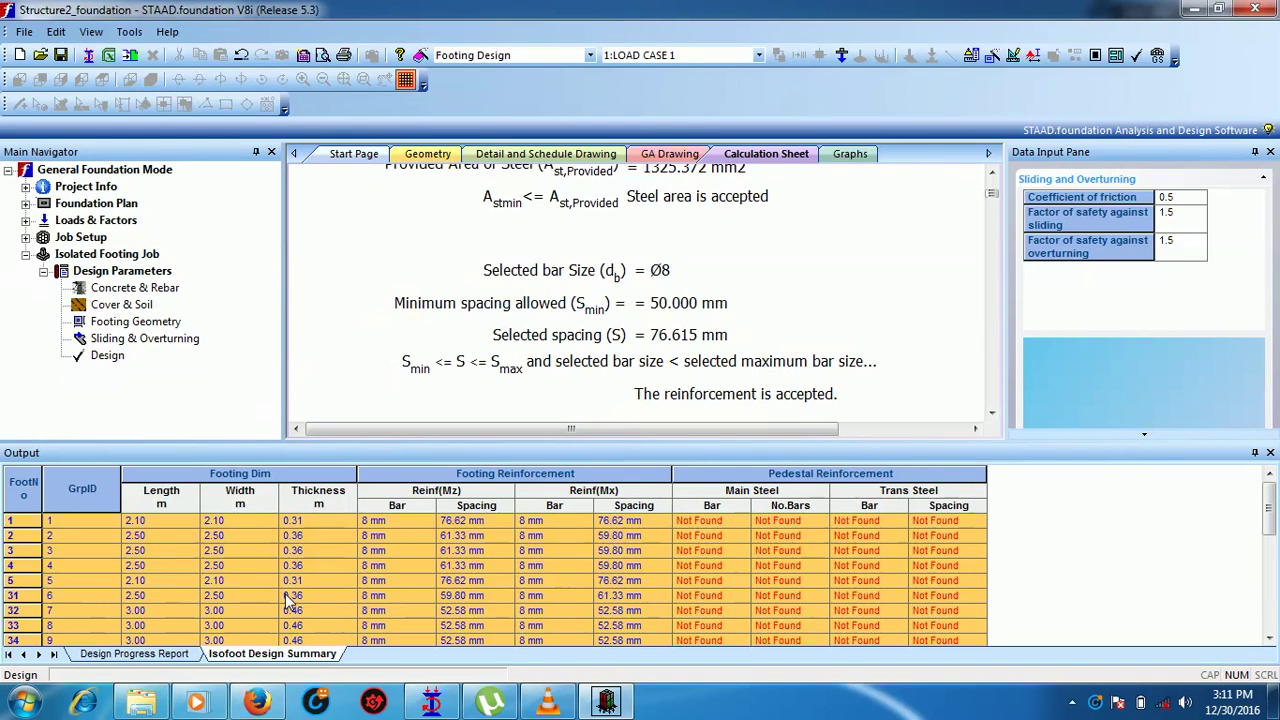
Step: Check the design progress report, return to the isolated footing design summary, and shrink the output area to enlarge the calculation sheet
{"action": "left_click", "coordinate": [118, 654]}
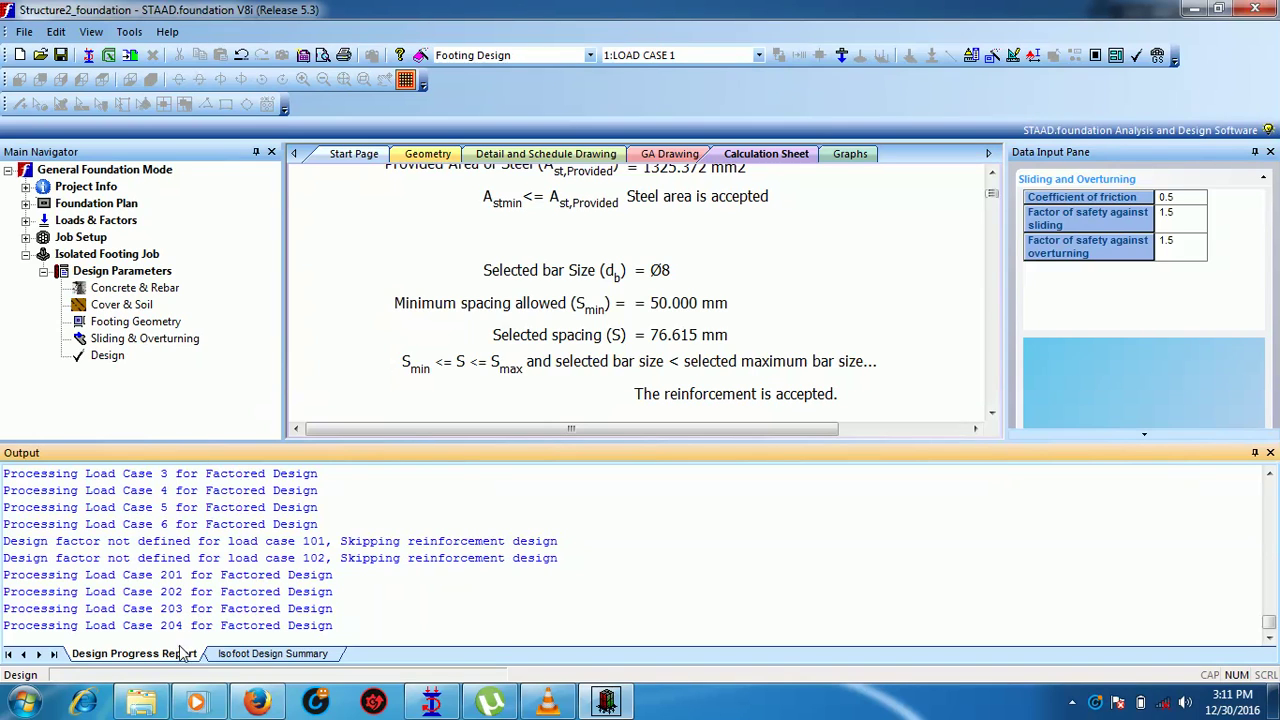
{"action": "left_click", "coordinate": [258, 656]}
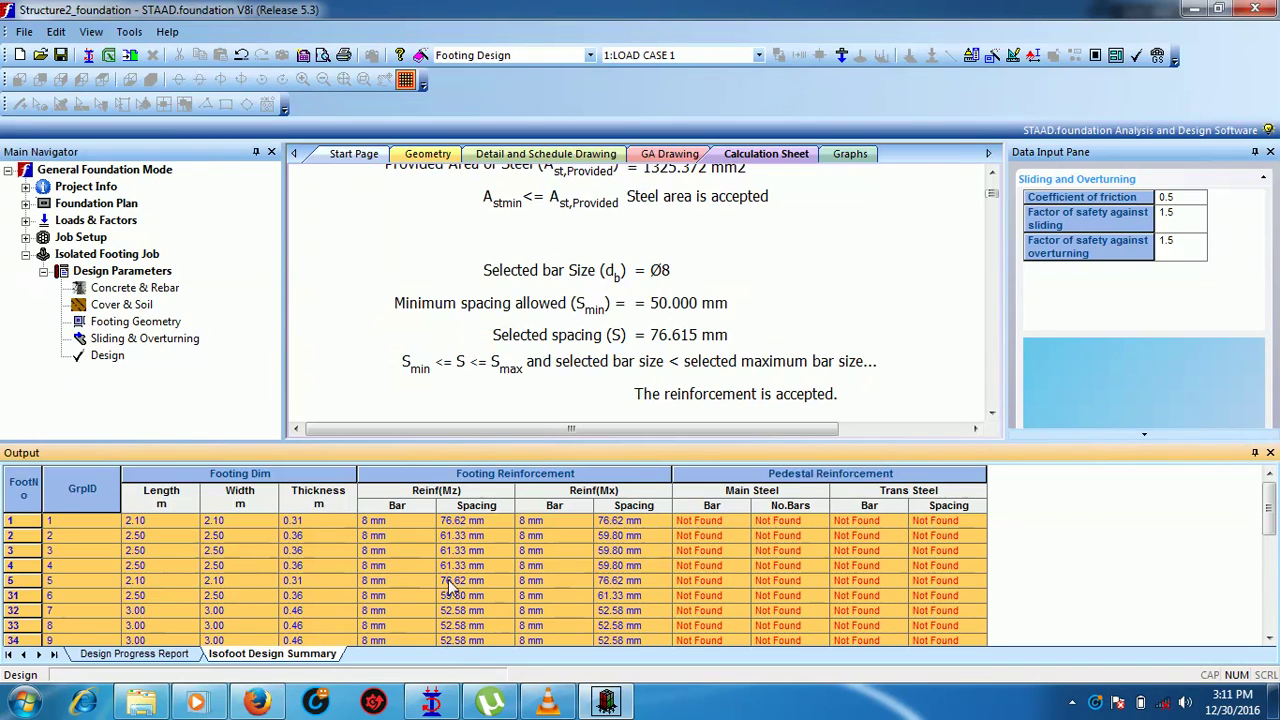
{"action": "left_click_drag", "start_coordinate": [474, 442], "coordinate": [476, 597]}
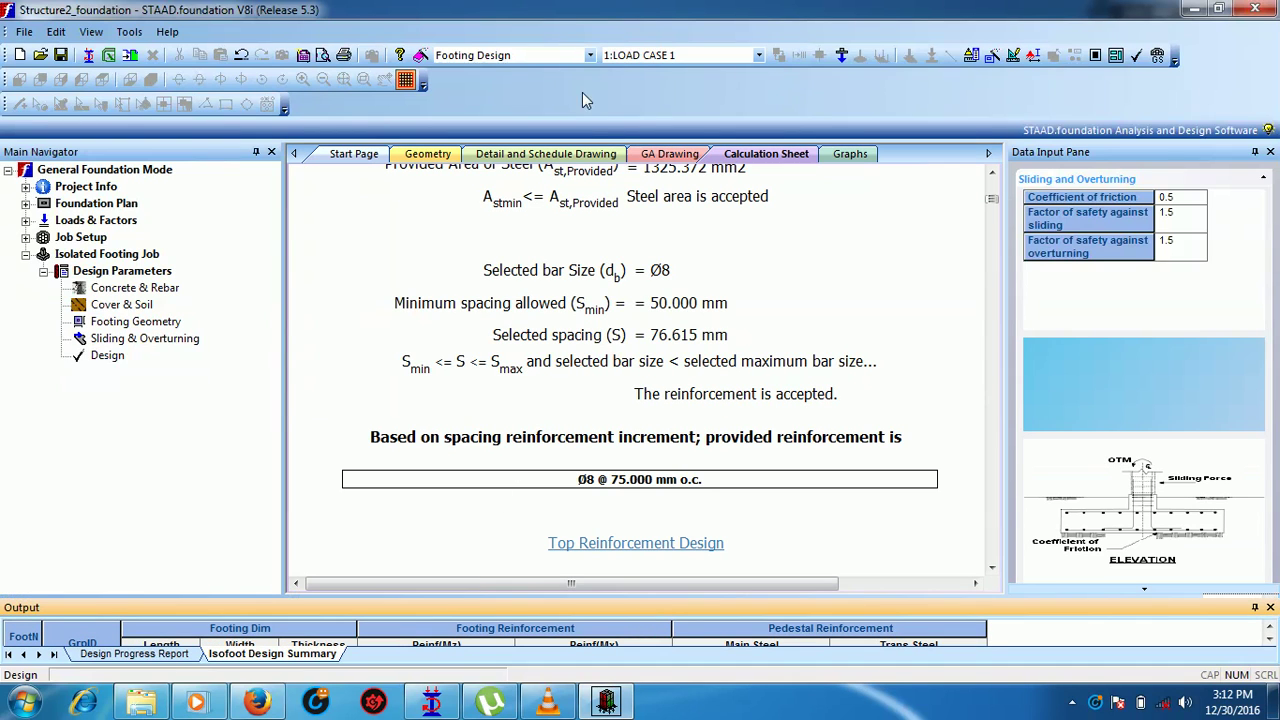
Step: Examine the elevation and plan of footing 1 in the detail drawing
{"action": "left_click", "coordinate": [517, 160]}
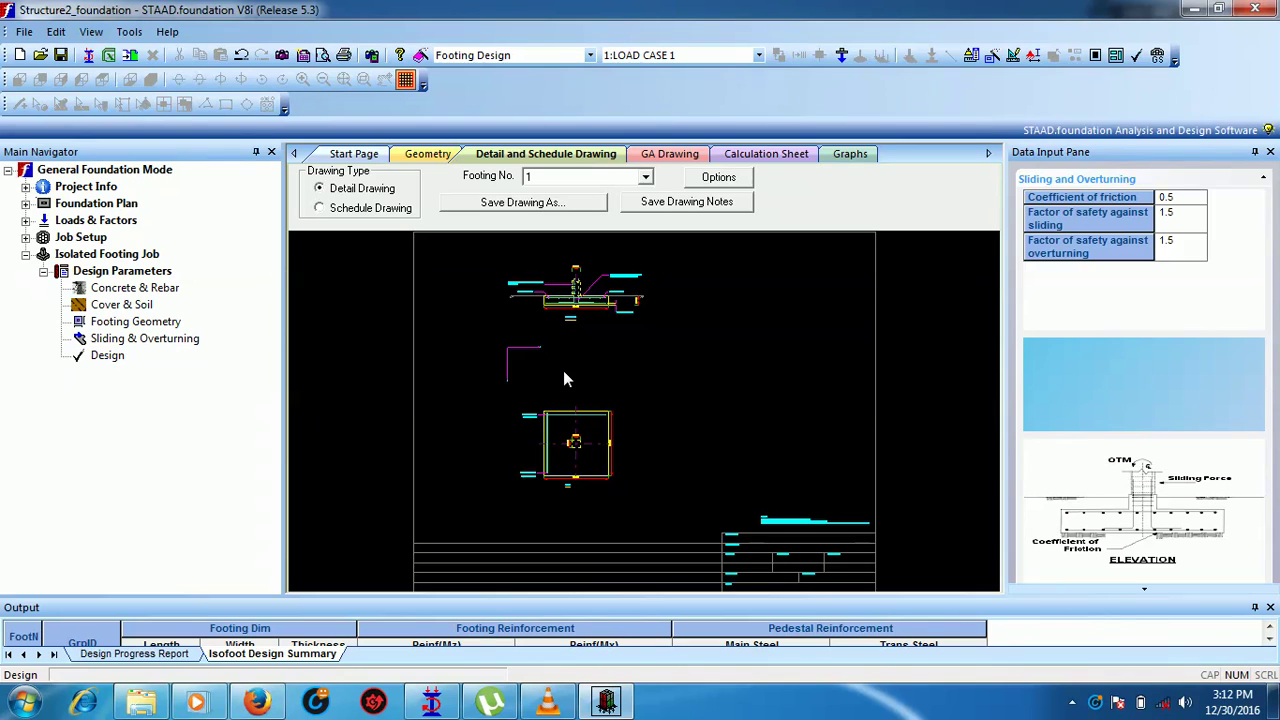
{"action": "scroll", "coordinate": [565, 372], "scroll_direction": "up", "scroll_amount": 1}
{"action": "scroll", "coordinate": [563, 327], "scroll_direction": "up", "scroll_amount": 1}
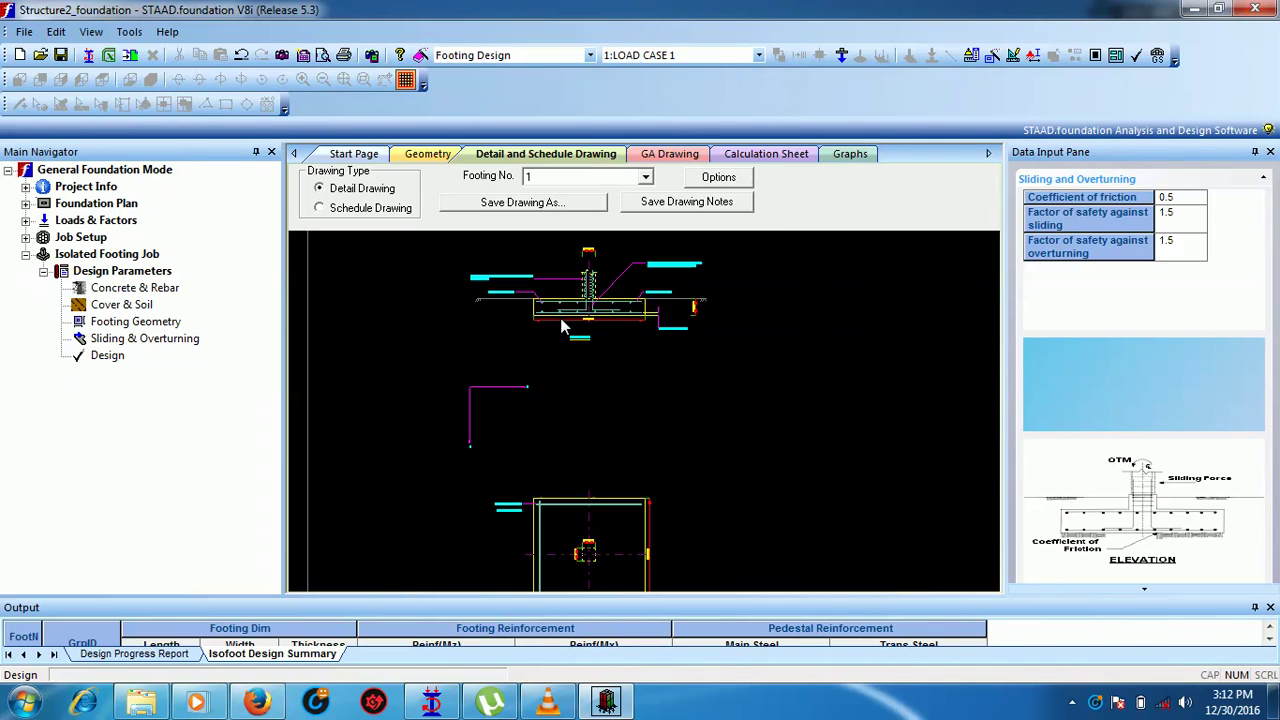
{"action": "scroll", "coordinate": [563, 326], "scroll_direction": "up", "scroll_amount": 1}
{"action": "scroll", "coordinate": [621, 334], "scroll_direction": "up", "scroll_amount": 1}
{"action": "mouse_move", "coordinate": [621, 334]}
{"action": "middle_mouse_down"}
{"action": "mouse_move", "coordinate": [403, 590]}
{"action": "mouse_move", "coordinate": [692, 458]}
{"action": "mouse_move", "coordinate": [618, 373]}
{"action": "middle_mouse_up"}
{"action": "scroll", "coordinate": [690, 470], "scroll_direction": "down", "scroll_amount": 5}
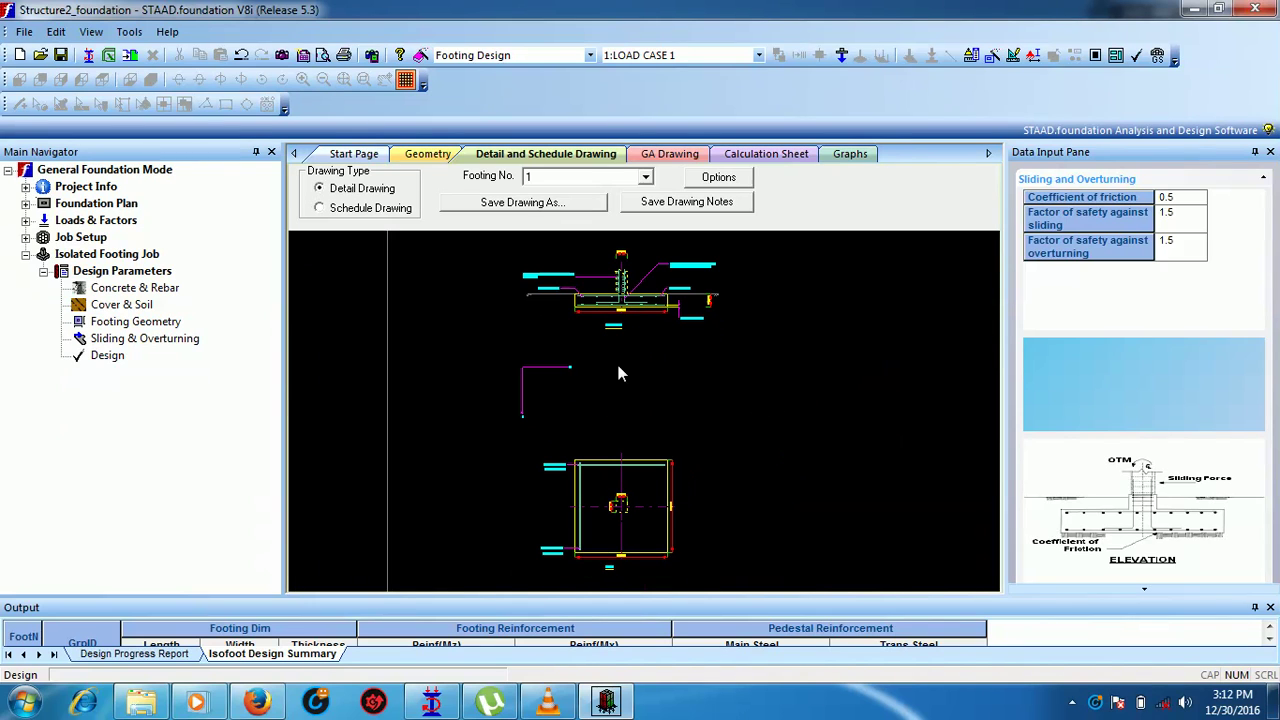
Step: Switch to the schedule drawing and examine the footing table's dimensions and reinforcement entries
{"action": "left_click", "coordinate": [322, 210]}
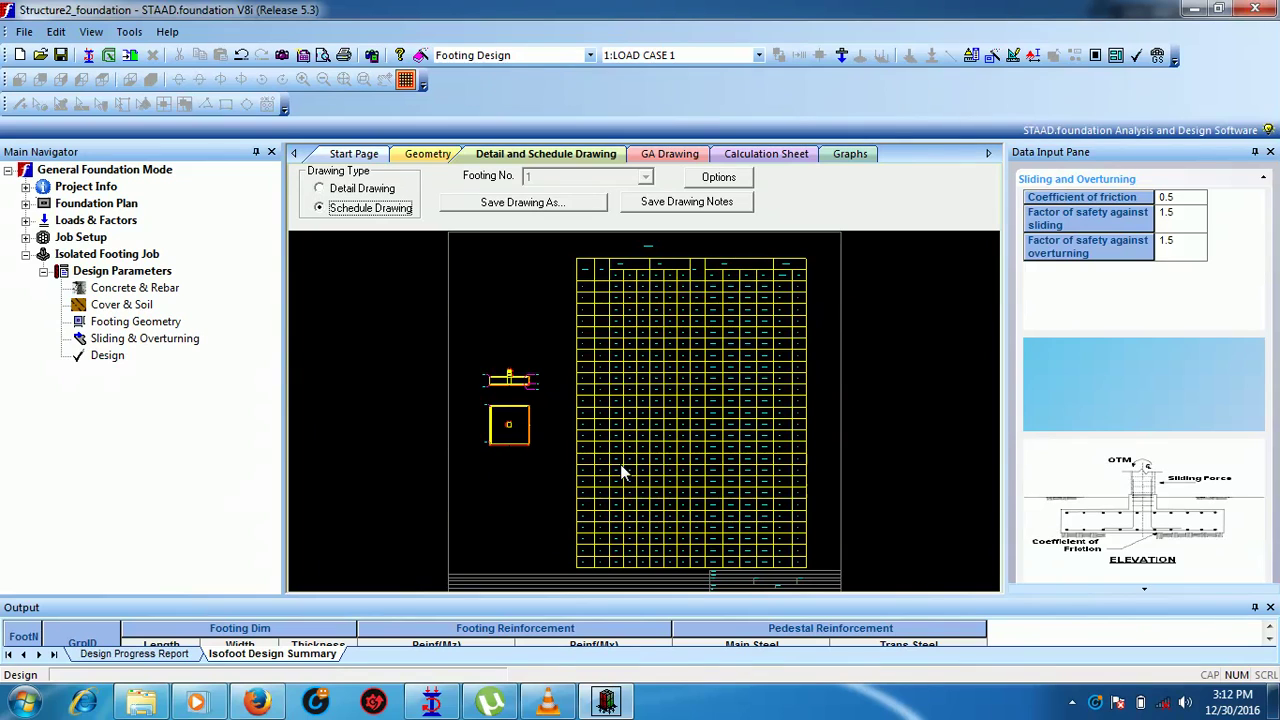
{"action": "middle_click_drag", "start_coordinate": [641, 320], "coordinate": [654, 393]}
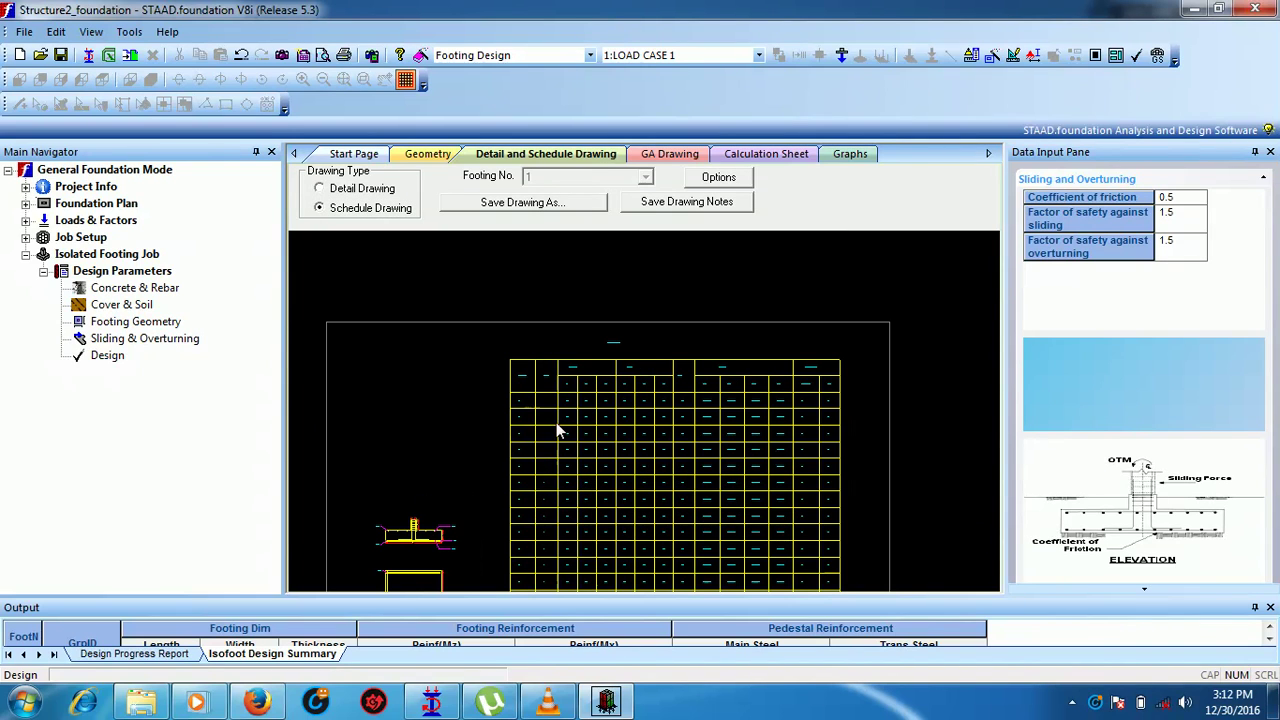
{"action": "scroll", "coordinate": [552, 420], "scroll_direction": "down", "scroll_amount": 2}
{"action": "scroll", "coordinate": [548, 421], "scroll_direction": "up", "scroll_amount": 3}
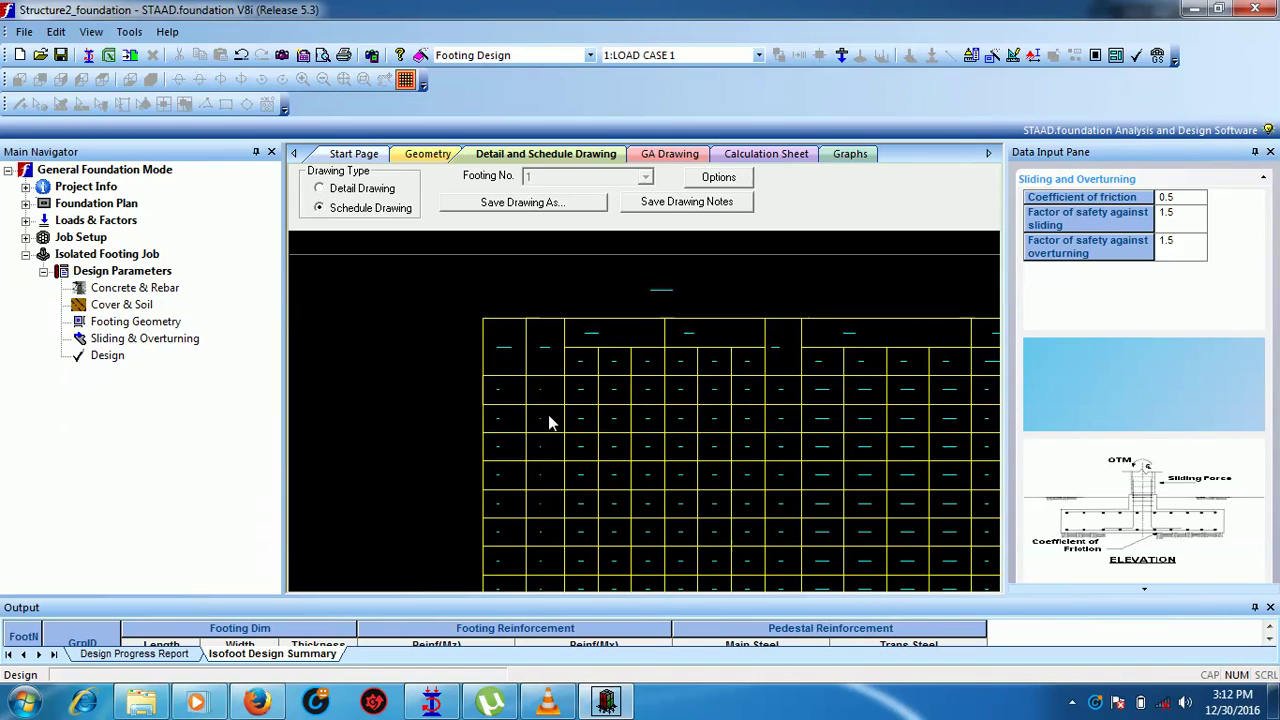
{"action": "scroll", "coordinate": [548, 414], "scroll_direction": "up", "scroll_amount": 2}
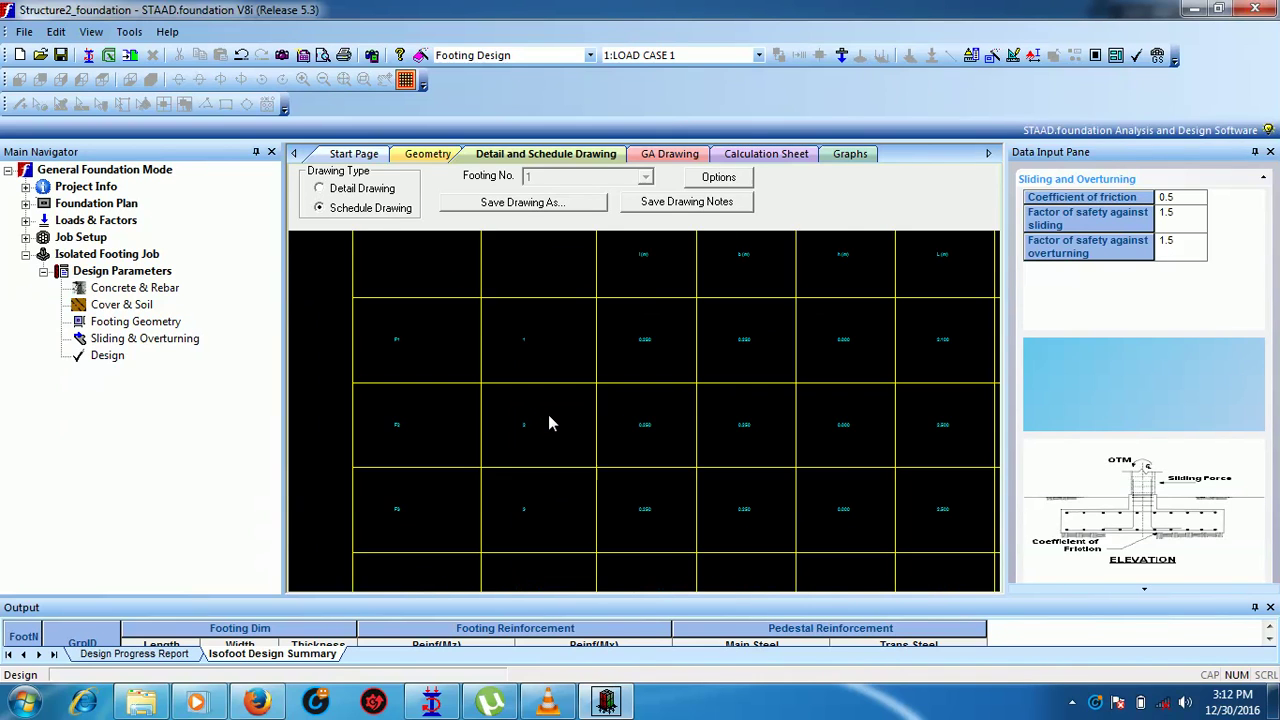
{"action": "scroll", "coordinate": [548, 414], "scroll_direction": "up", "scroll_amount": 2}
{"action": "mouse_move", "coordinate": [538, 402]}
{"action": "middle_mouse_down"}
{"action": "mouse_move", "coordinate": [563, 329]}
{"action": "mouse_move", "coordinate": [691, 391]}
{"action": "mouse_move", "coordinate": [664, 444]}
{"action": "mouse_move", "coordinate": [729, 517]}
{"action": "mouse_move", "coordinate": [646, 503]}
{"action": "mouse_move", "coordinate": [845, 488]}
{"action": "mouse_move", "coordinate": [617, 562]}
{"action": "mouse_move", "coordinate": [742, 536]}
{"action": "mouse_move", "coordinate": [646, 505]}
{"action": "middle_mouse_up"}
{"action": "mouse_move", "coordinate": [920, 514]}
{"action": "middle_mouse_down"}
{"action": "mouse_move", "coordinate": [843, 500]}
{"action": "mouse_move", "coordinate": [744, 518]}
{"action": "middle_mouse_up"}
{"action": "scroll", "coordinate": [886, 349], "scroll_direction": "down", "scroll_amount": 5}
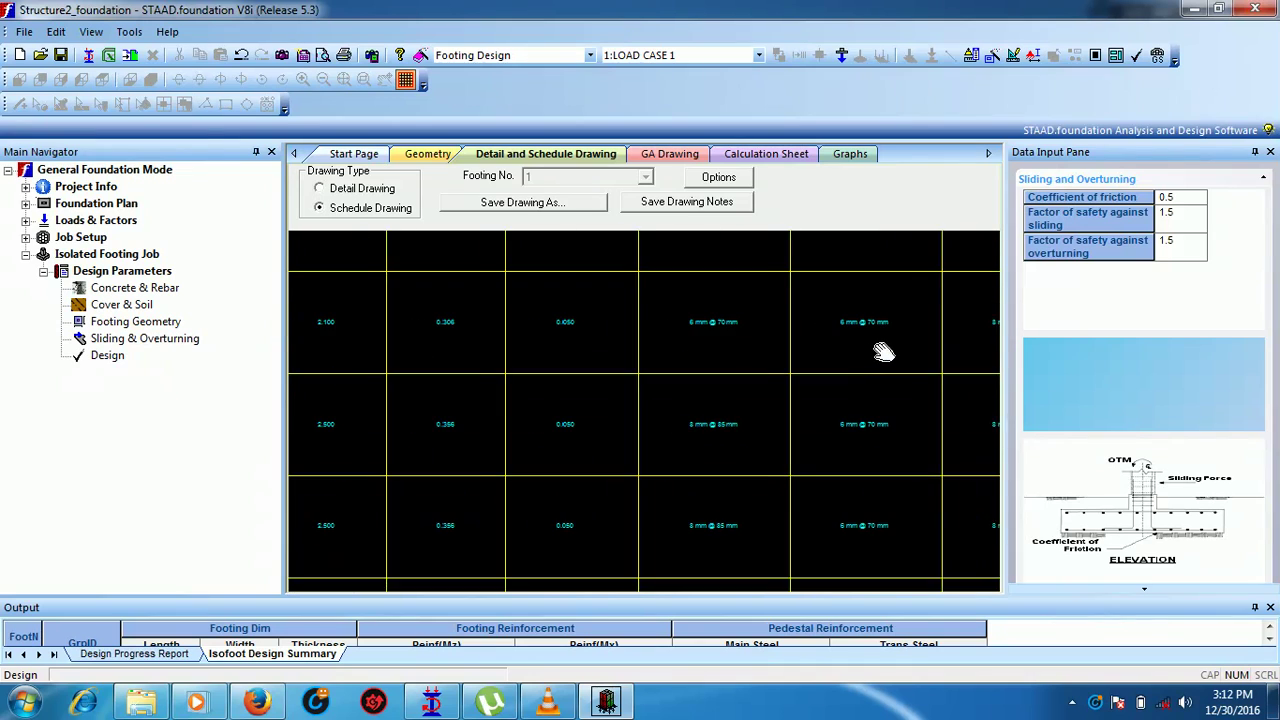
{"action": "scroll", "coordinate": [783, 413], "scroll_direction": "down", "scroll_amount": 1}
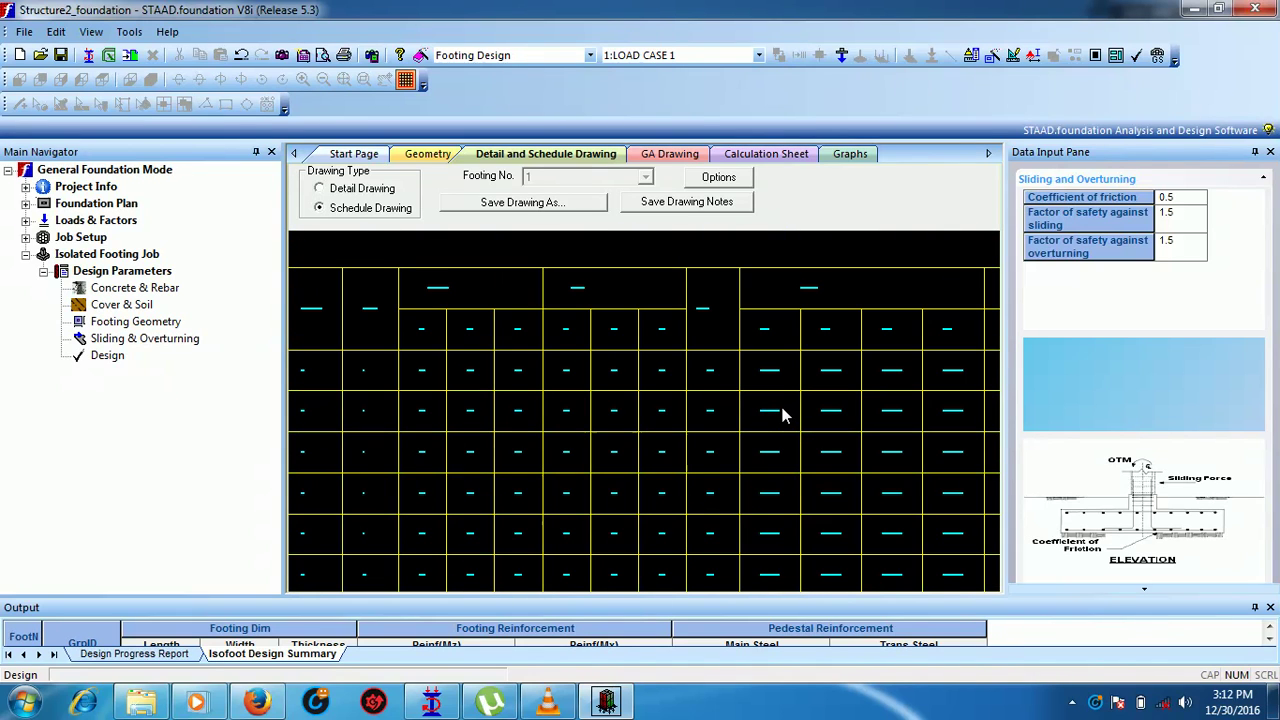
{"action": "scroll", "coordinate": [783, 416], "scroll_direction": "down", "scroll_amount": 1}
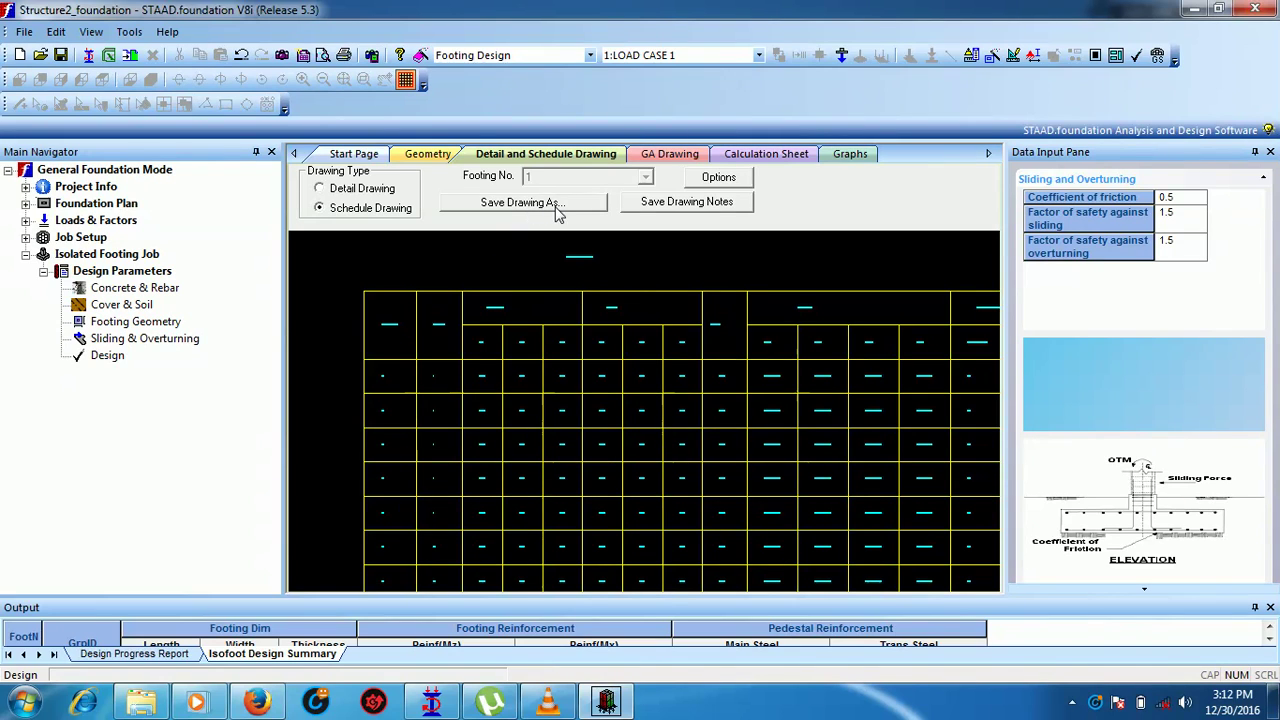
Step: Display the general arrangement drawing and examine its table of footing marks, sizes and column numbers
{"action": "left_click", "coordinate": [657, 158]}
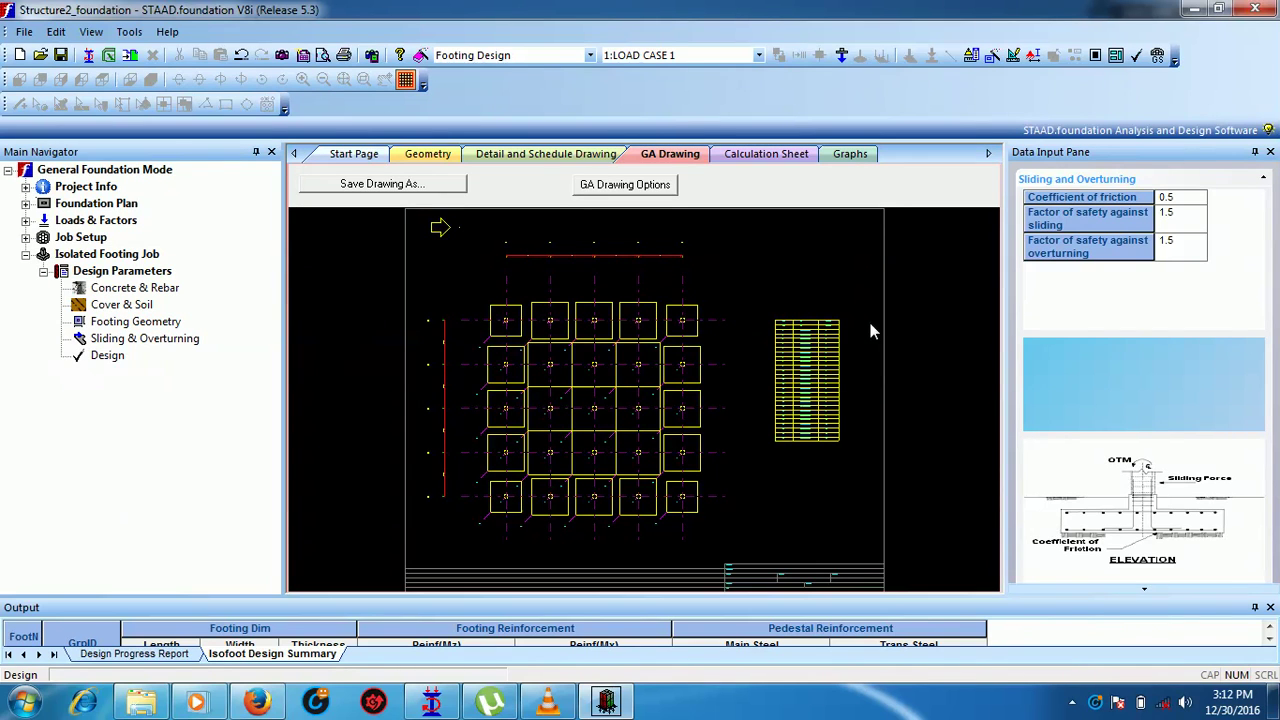
{"action": "scroll", "coordinate": [805, 368], "scroll_direction": "up", "scroll_amount": 5}
{"action": "mouse_move", "coordinate": [814, 363]}
{"action": "middle_mouse_down"}
{"action": "mouse_move", "coordinate": [860, 290]}
{"action": "mouse_move", "coordinate": [606, 509]}
{"action": "middle_mouse_up"}
{"action": "scroll", "coordinate": [591, 457], "scroll_direction": "up", "scroll_amount": 4}
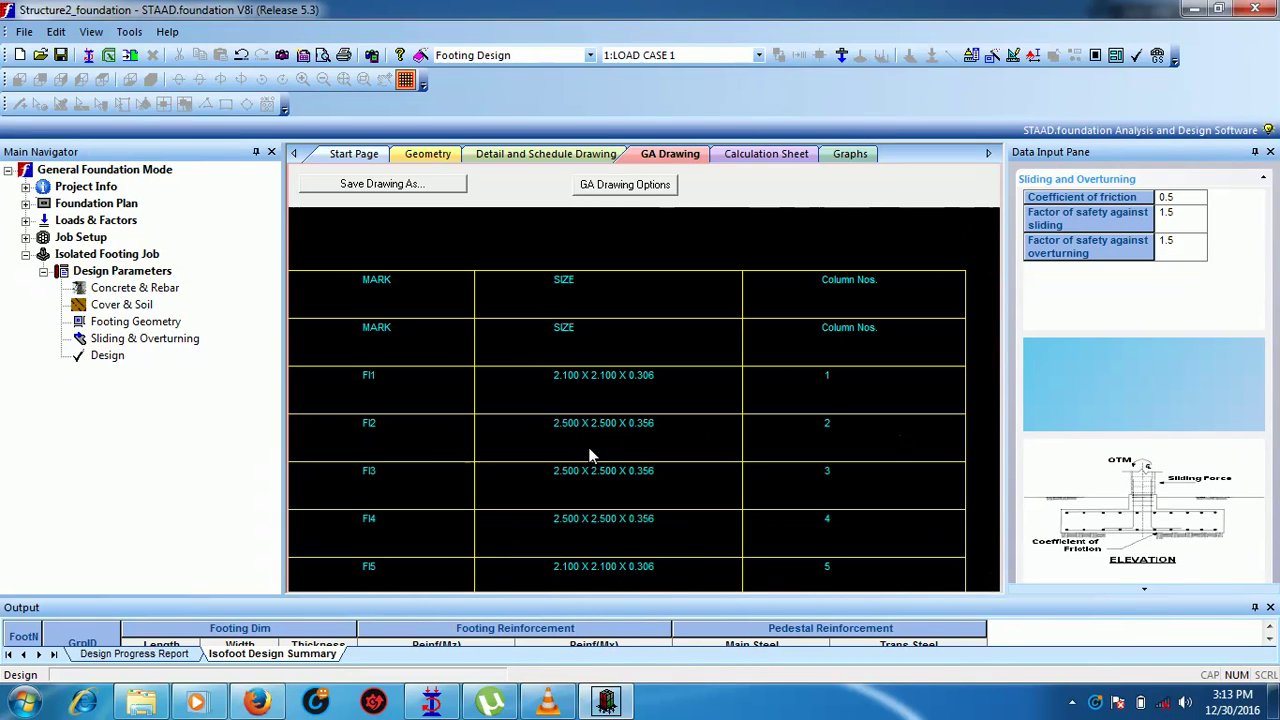
{"action": "scroll", "coordinate": [586, 446], "scroll_direction": "down", "scroll_amount": 5}
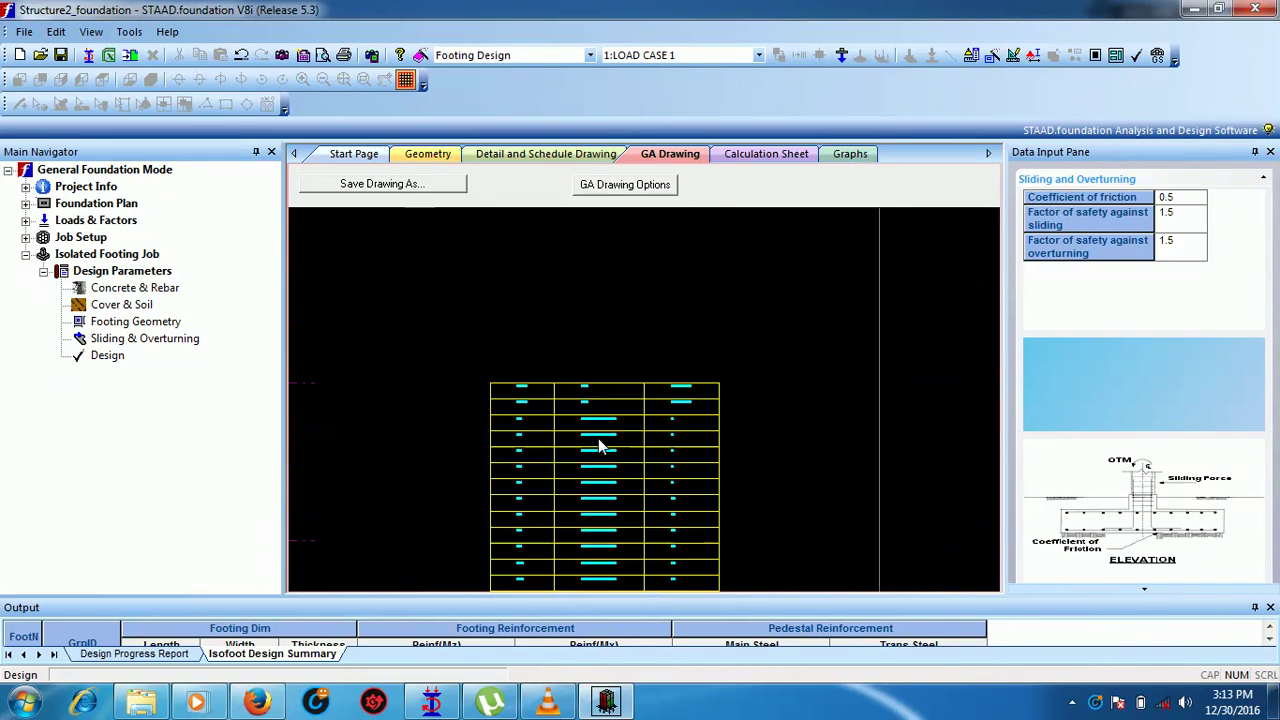
Step: Examine the footing layout plan in the general arrangement drawing and dismiss the Windows color scheme prompt
{"action": "middle_click_drag", "start_coordinate": [598, 440], "coordinate": [629, 388]}
{"action": "middle_click_drag", "start_coordinate": [439, 549], "coordinate": [775, 330]}
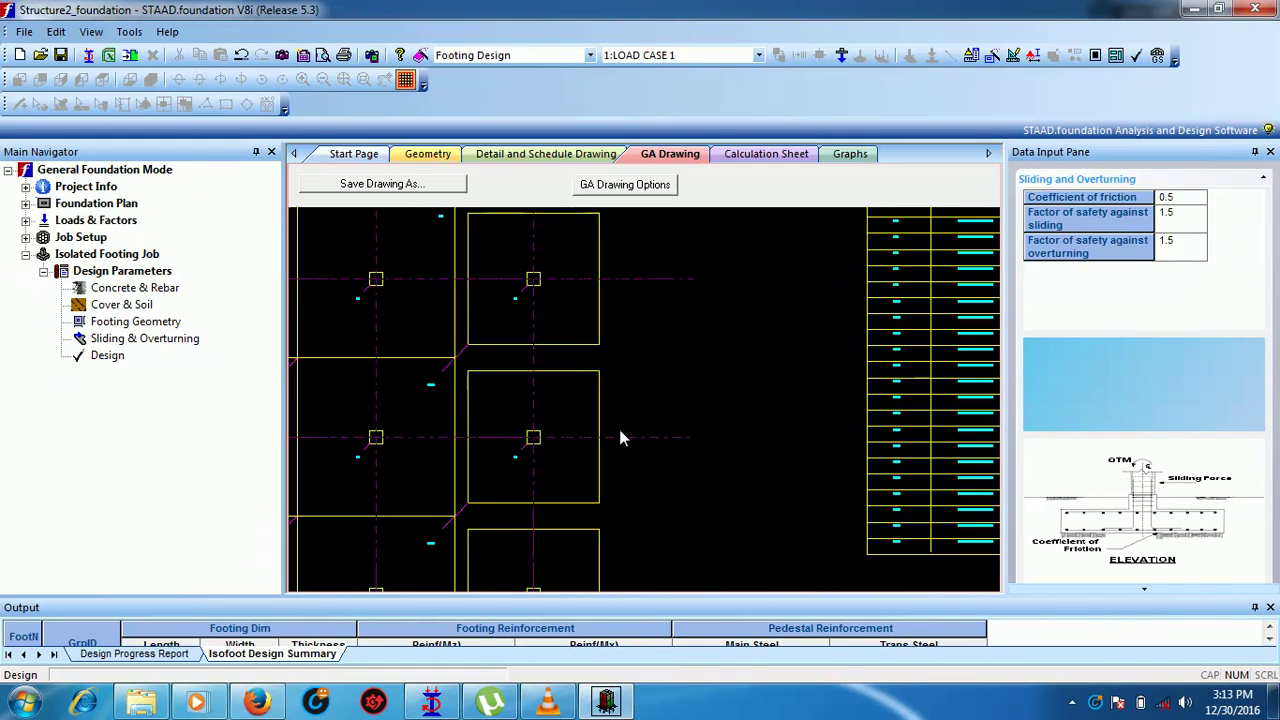
{"action": "scroll", "coordinate": [620, 437], "scroll_direction": "down", "scroll_amount": 4}
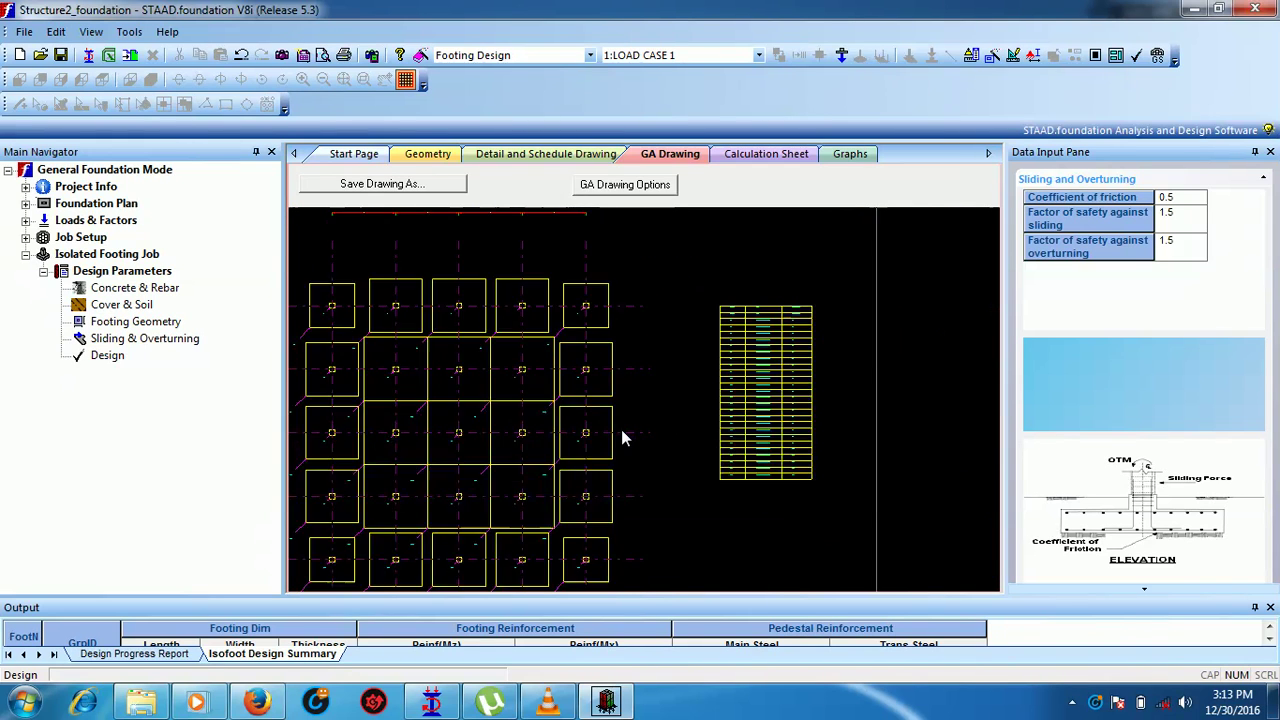
{"action": "scroll", "coordinate": [621, 437], "scroll_direction": "down", "scroll_amount": 2}
{"action": "mouse_move", "coordinate": [586, 443]}
{"action": "middle_mouse_down"}
{"action": "mouse_move", "coordinate": [714, 383]}
{"action": "mouse_move", "coordinate": [683, 423]}
{"action": "middle_mouse_up"}
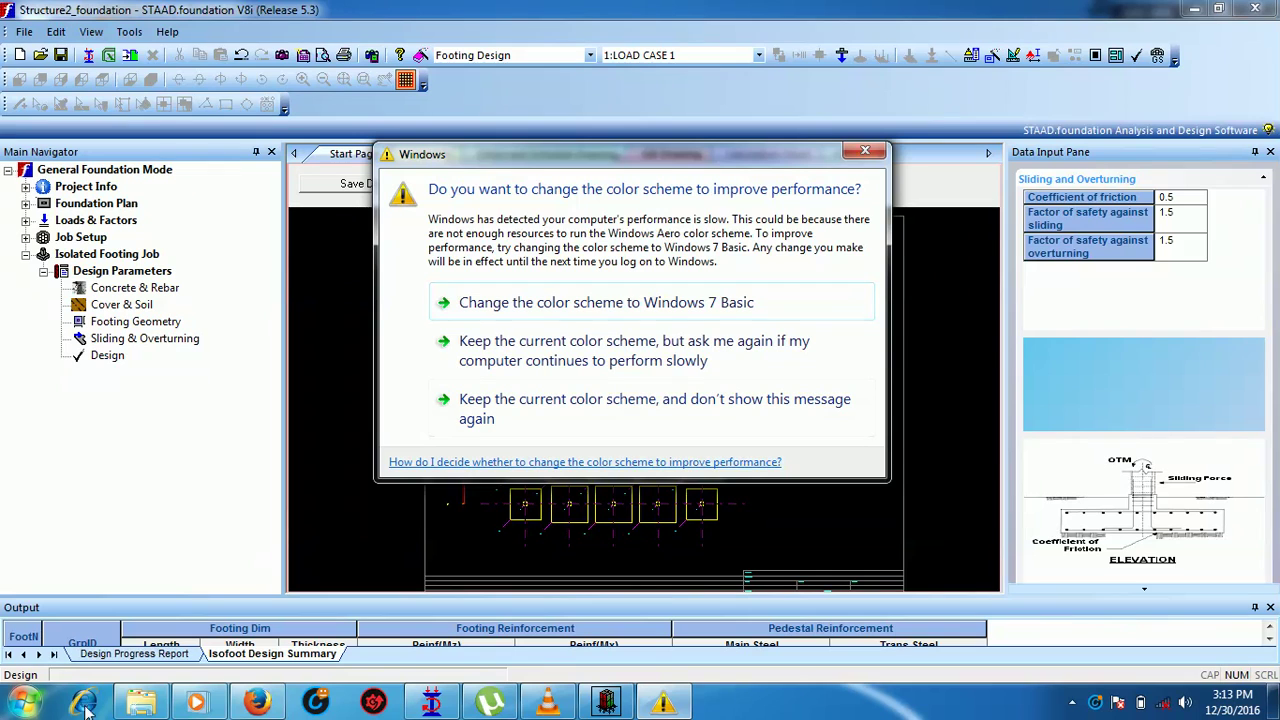
{"action": "left_click", "coordinate": [884, 151]}
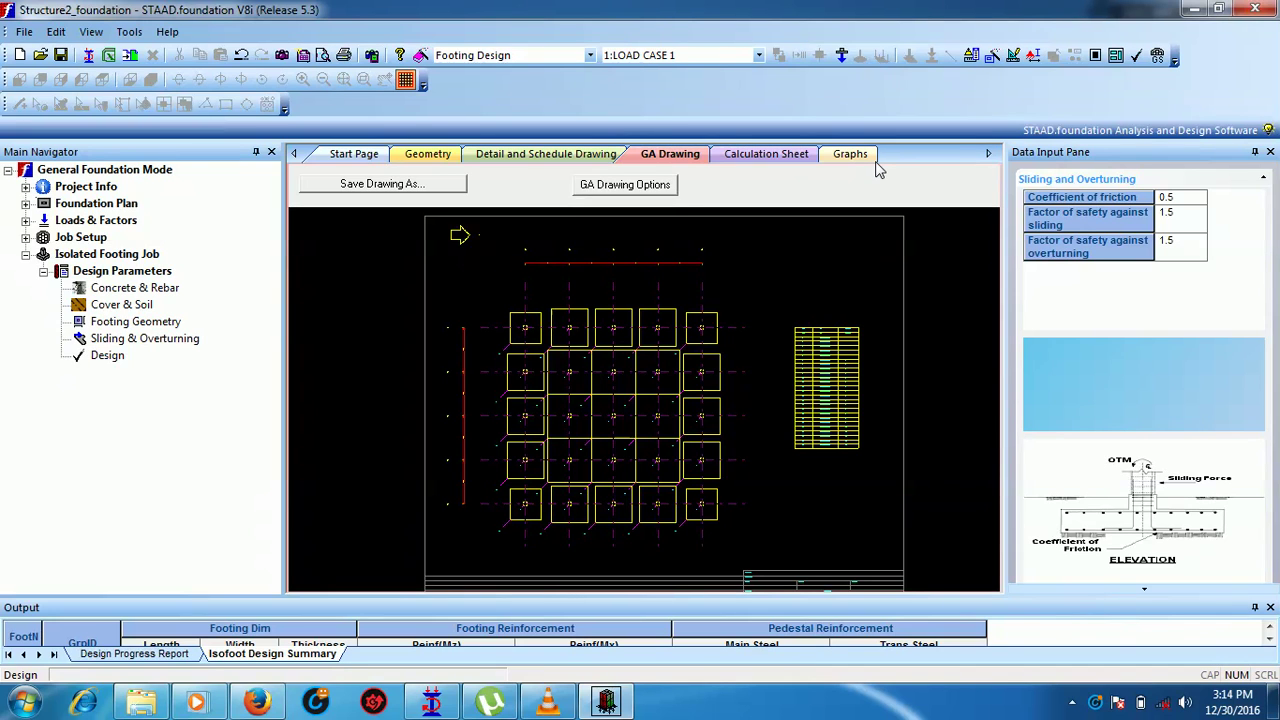
{"action": "left_click", "coordinate": [1073, 702]}
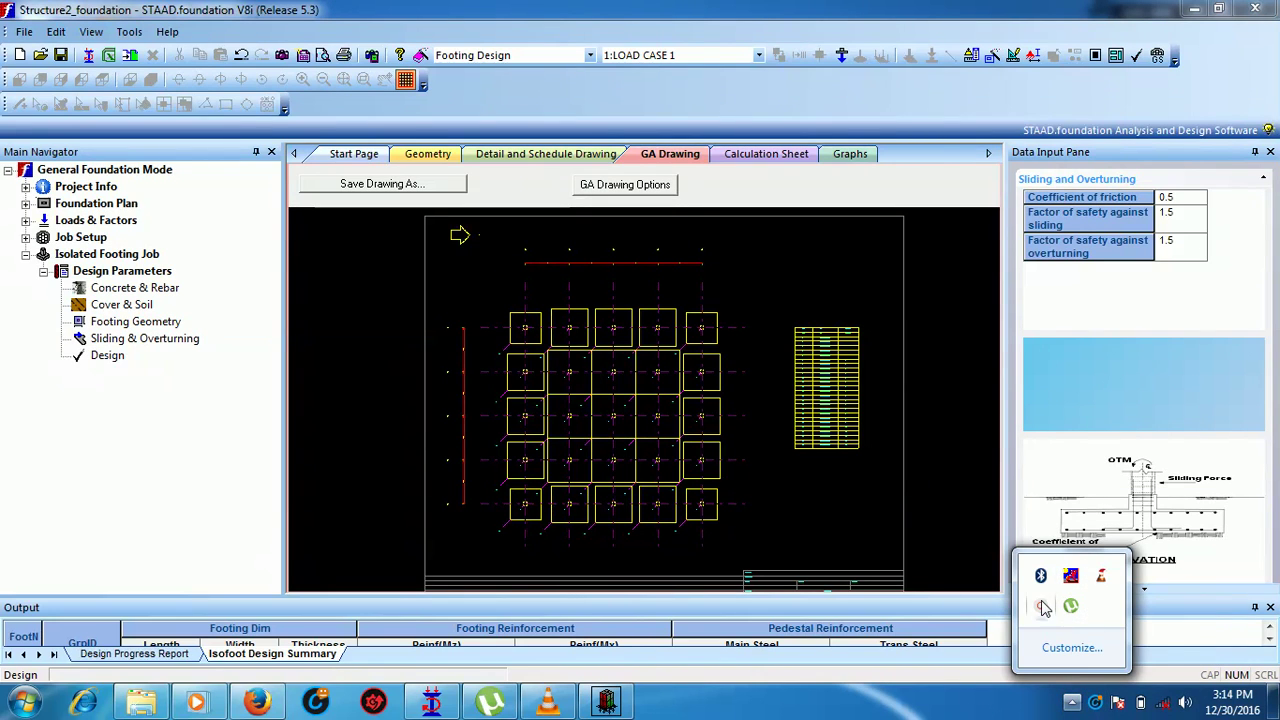